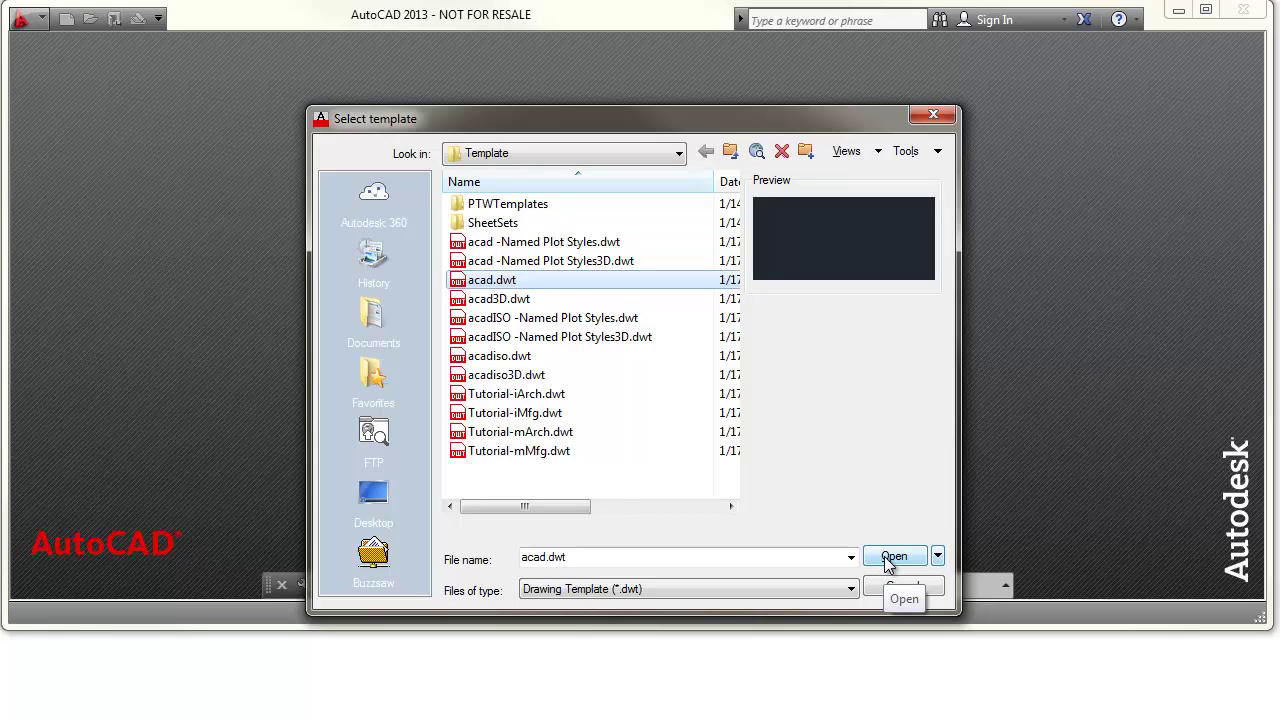
# Open a new drawing from the acad.dwt template.
pyautogui.click(888, 558)
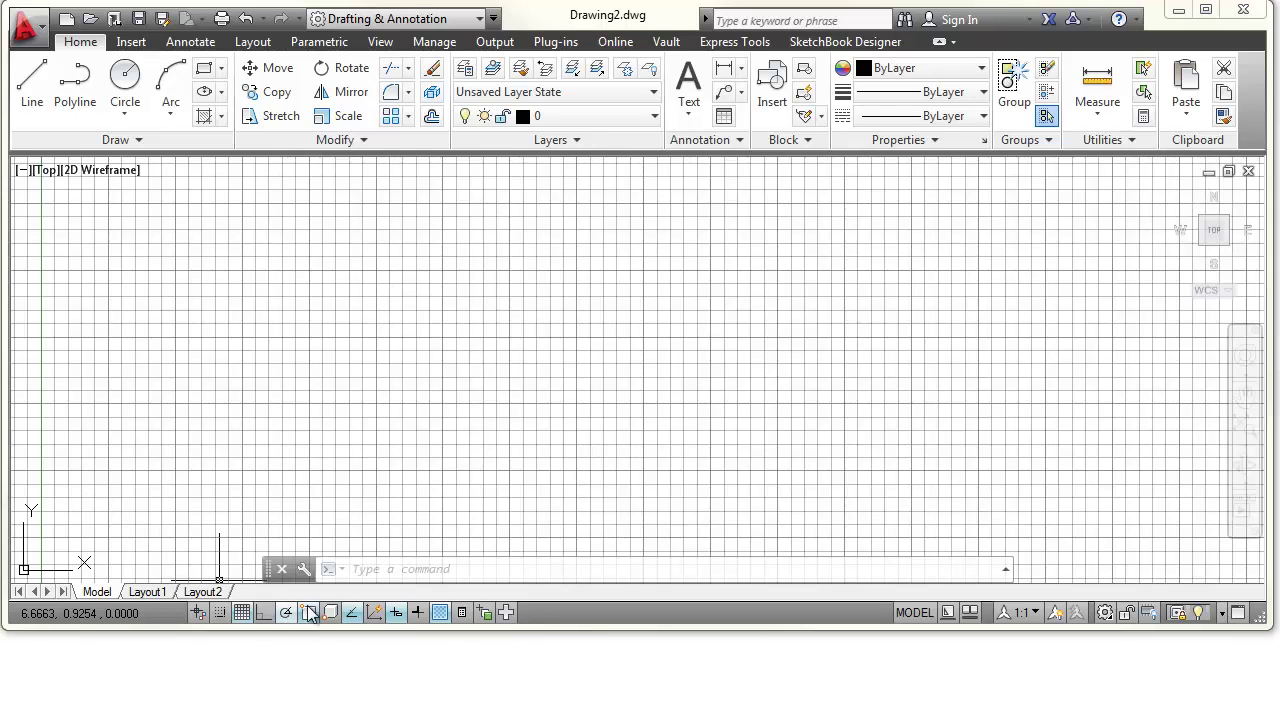
# Turn off the grid display in the new Drawing2 drawing.
pyautogui.click(243, 614)
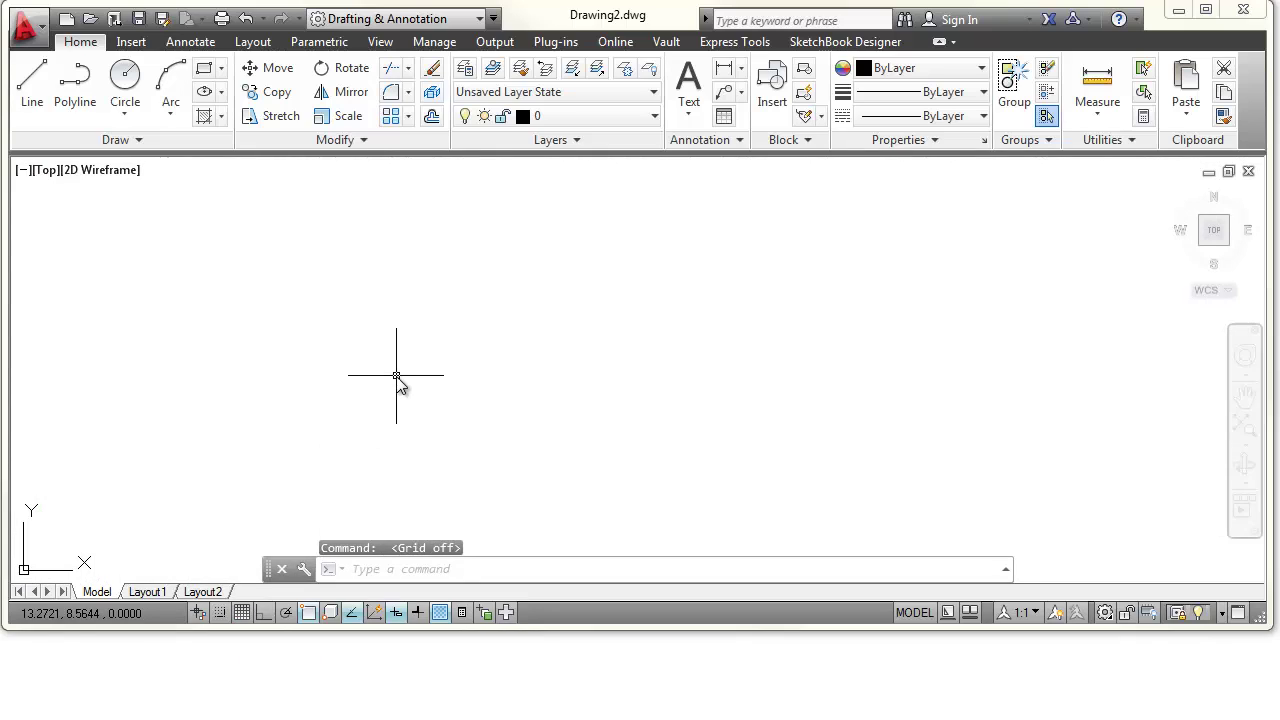
# Show the status bar toggles as text labels like SNAP, GRID, ORTHO and make the window taller.
pyautogui.rightClick(245, 620)
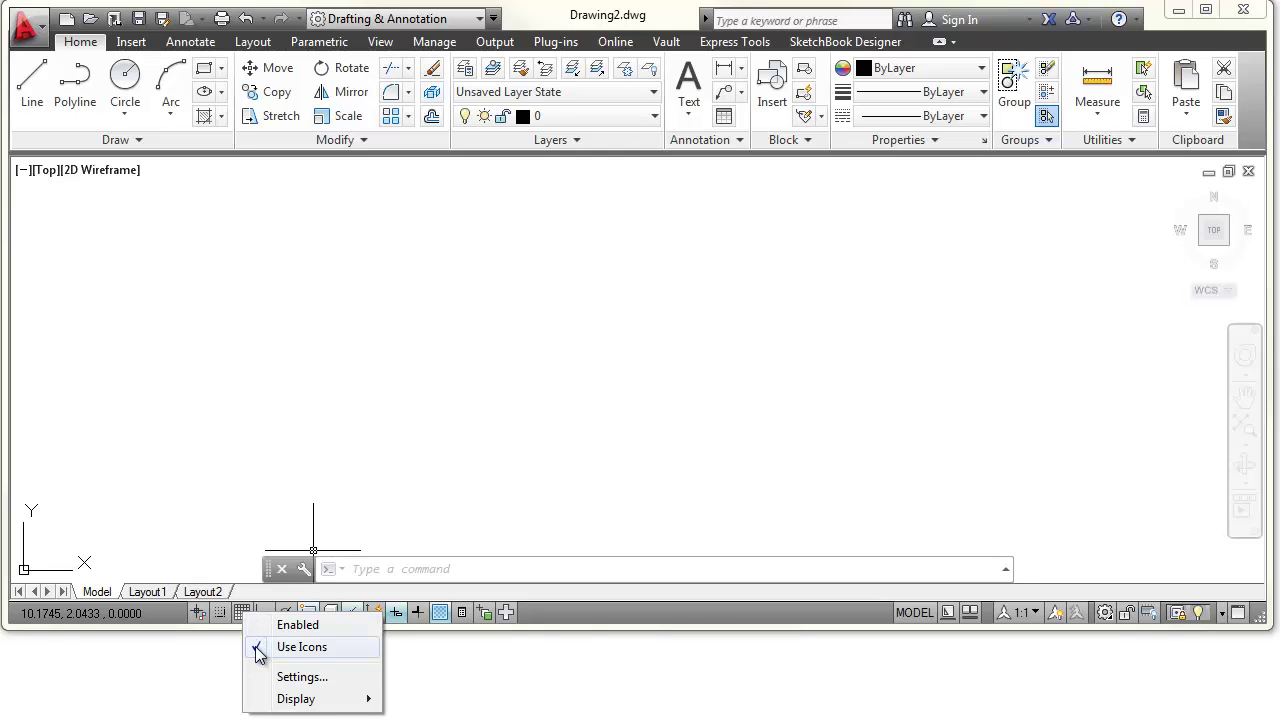
pyautogui.click(257, 649)
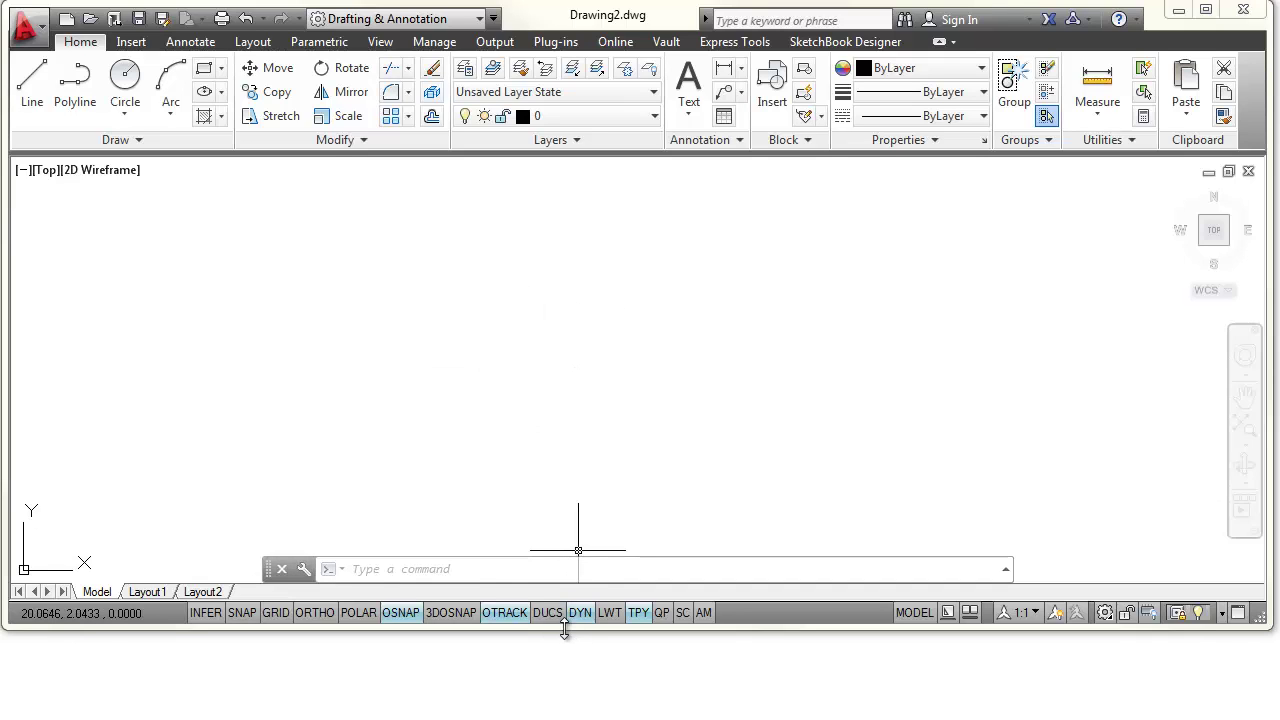
pyautogui.moveTo(565, 628); pyautogui.dragTo(560, 708)
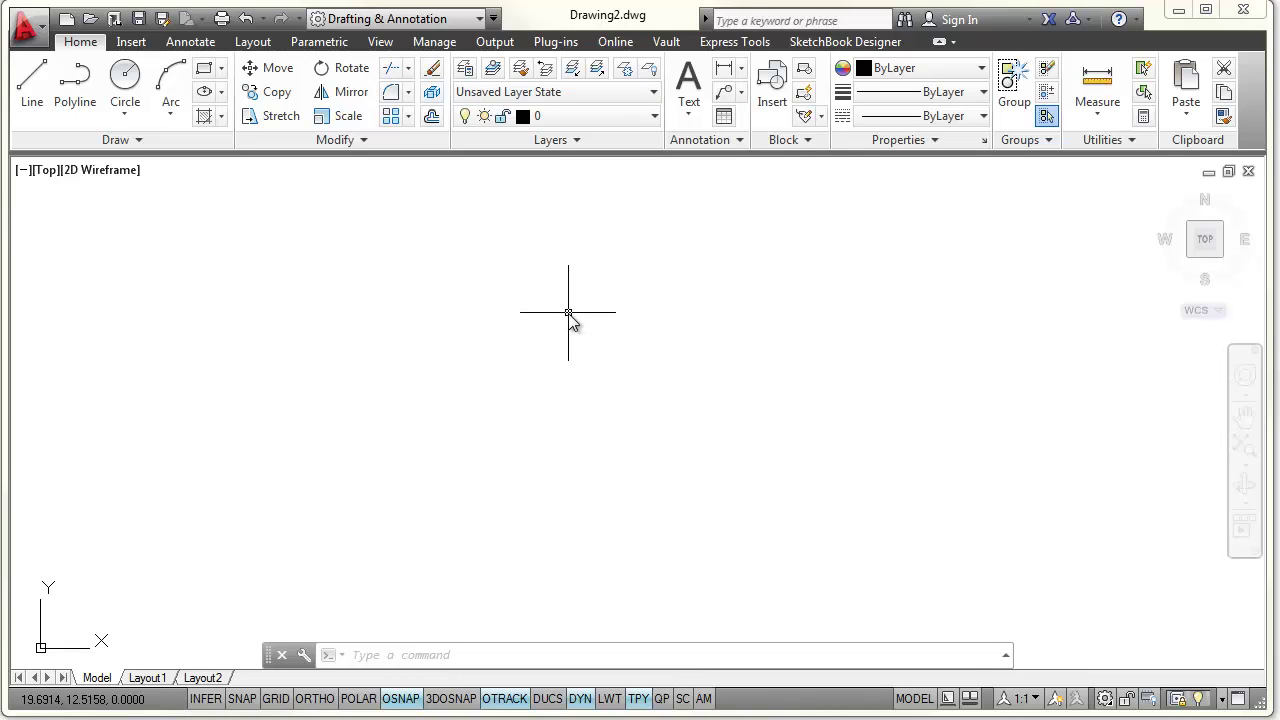
# Run MENUBAR at the command line and set its value to 1.
pyautogui.click(464, 655)
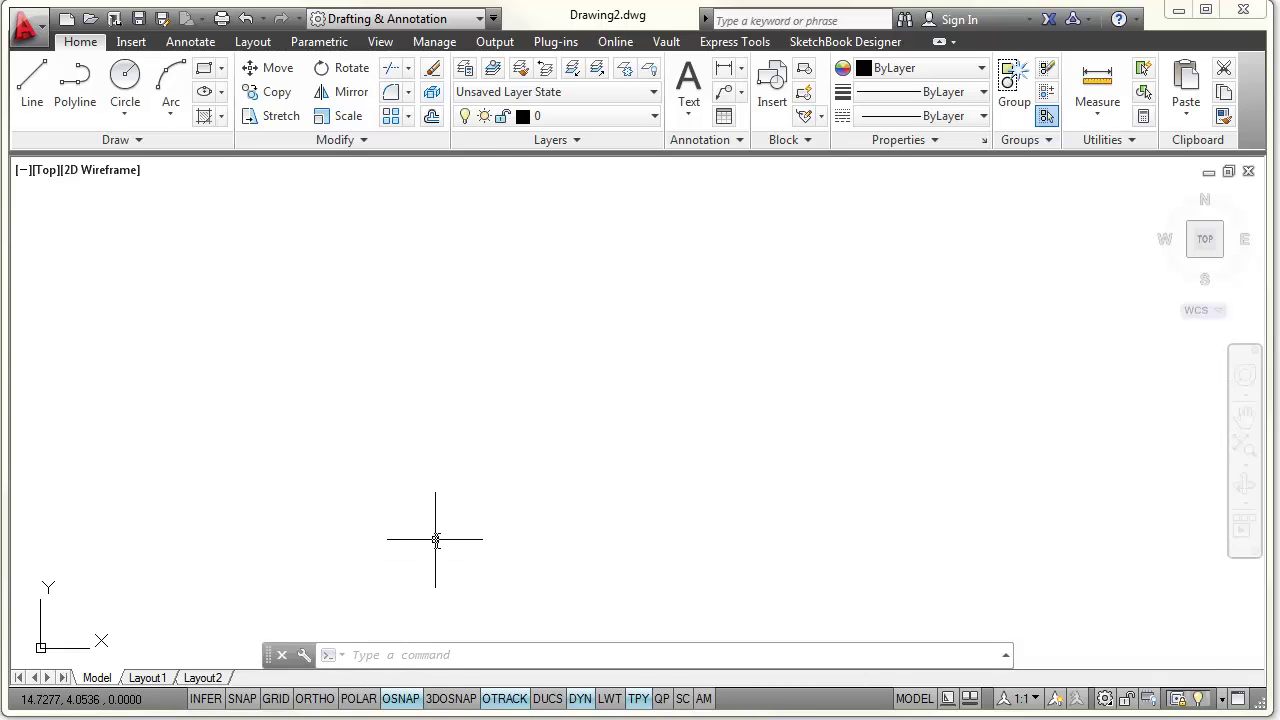
pyautogui.write('MENu')
pyautogui.press('BackSpace')
pyautogui.write('U')
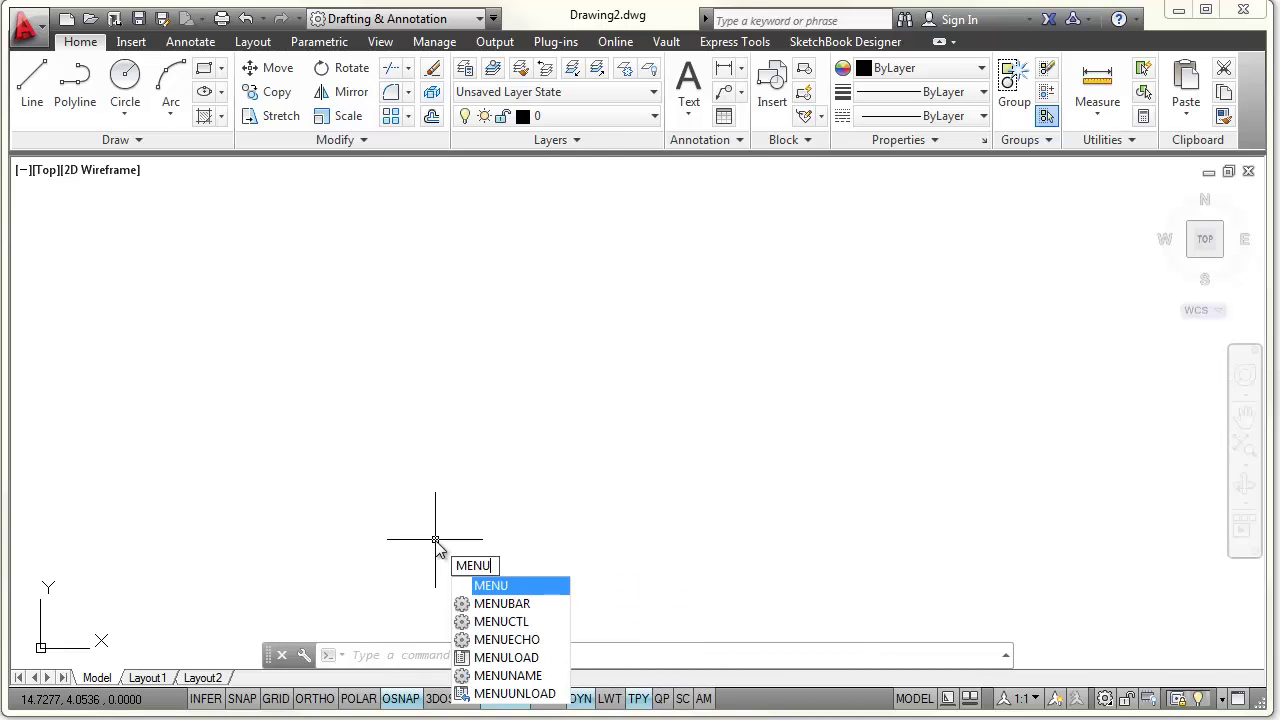
pyautogui.write('BAR')
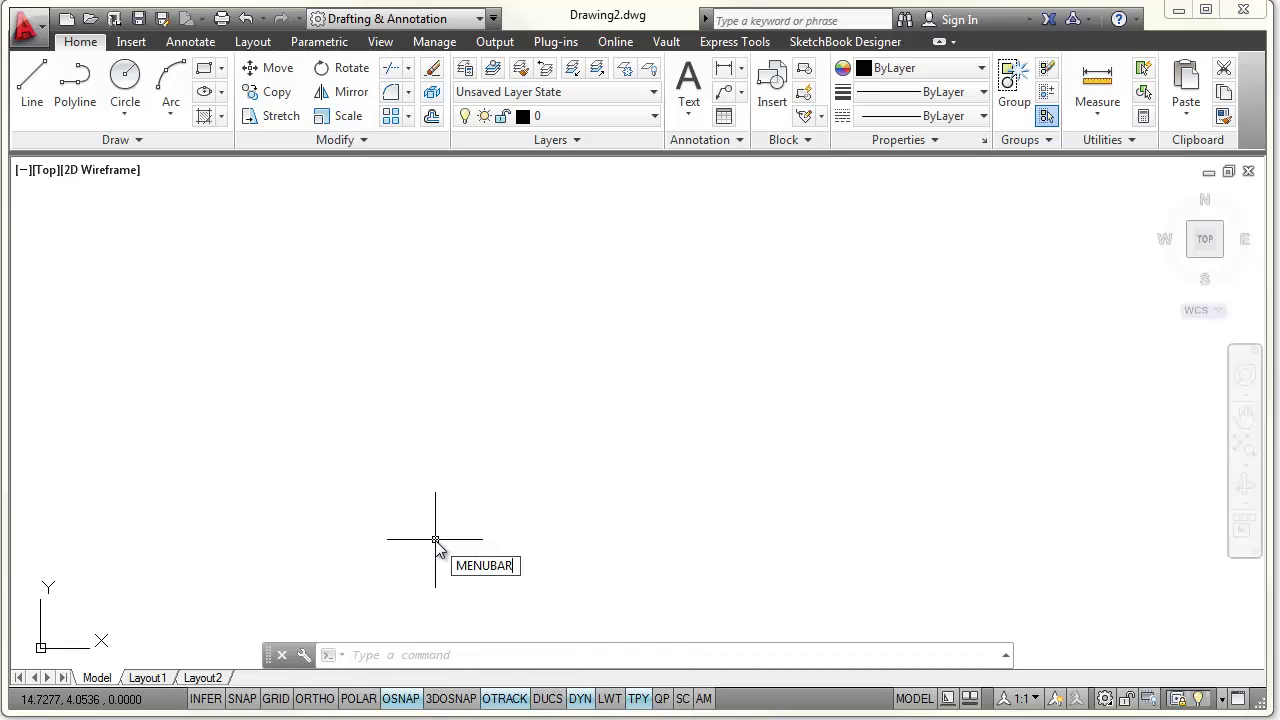
pyautogui.press('Return')
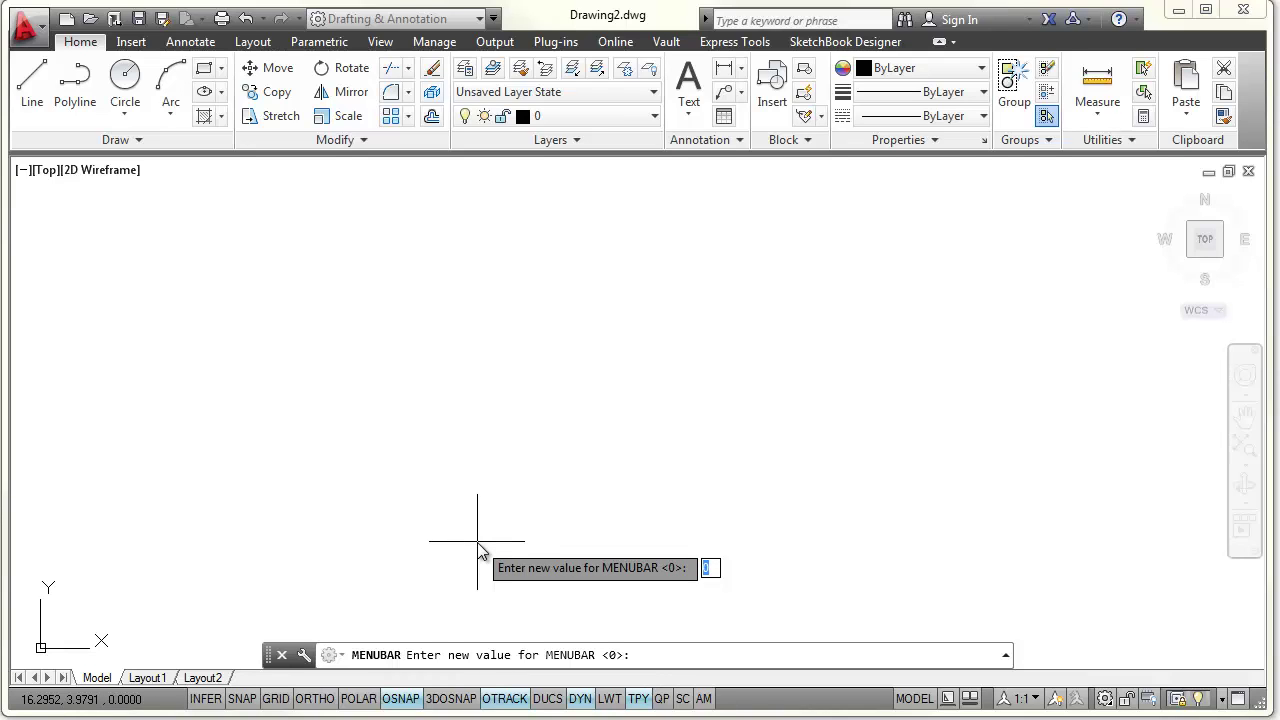
pyautogui.write('1')
pyautogui.press('Return')
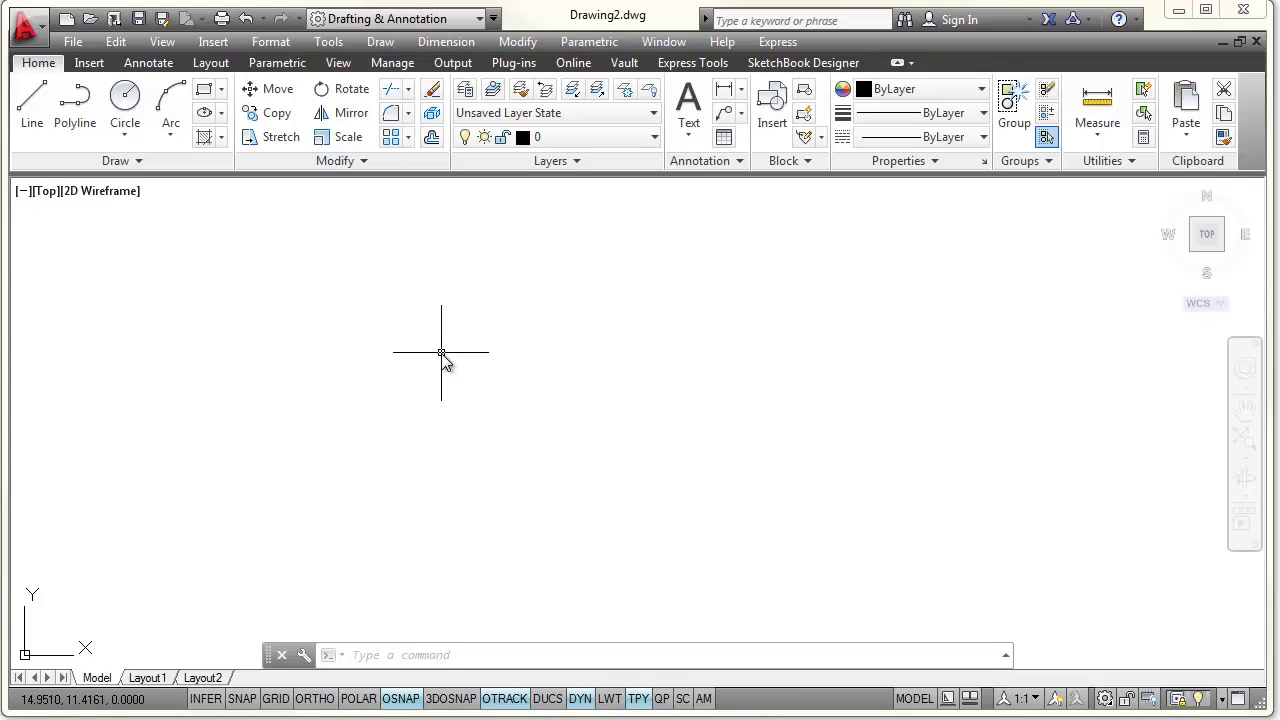
# Open the Drawing Units dialog from the Format menu.
pyautogui.click(271, 43)
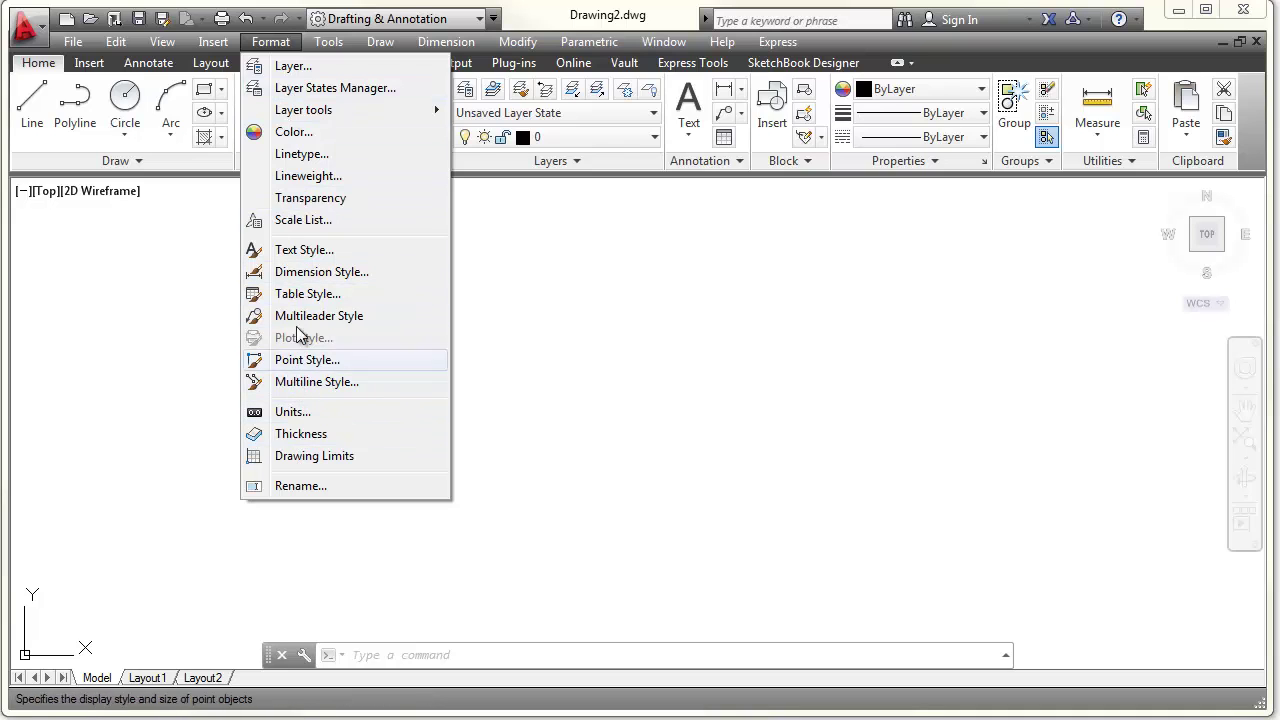
pyautogui.click(292, 412)
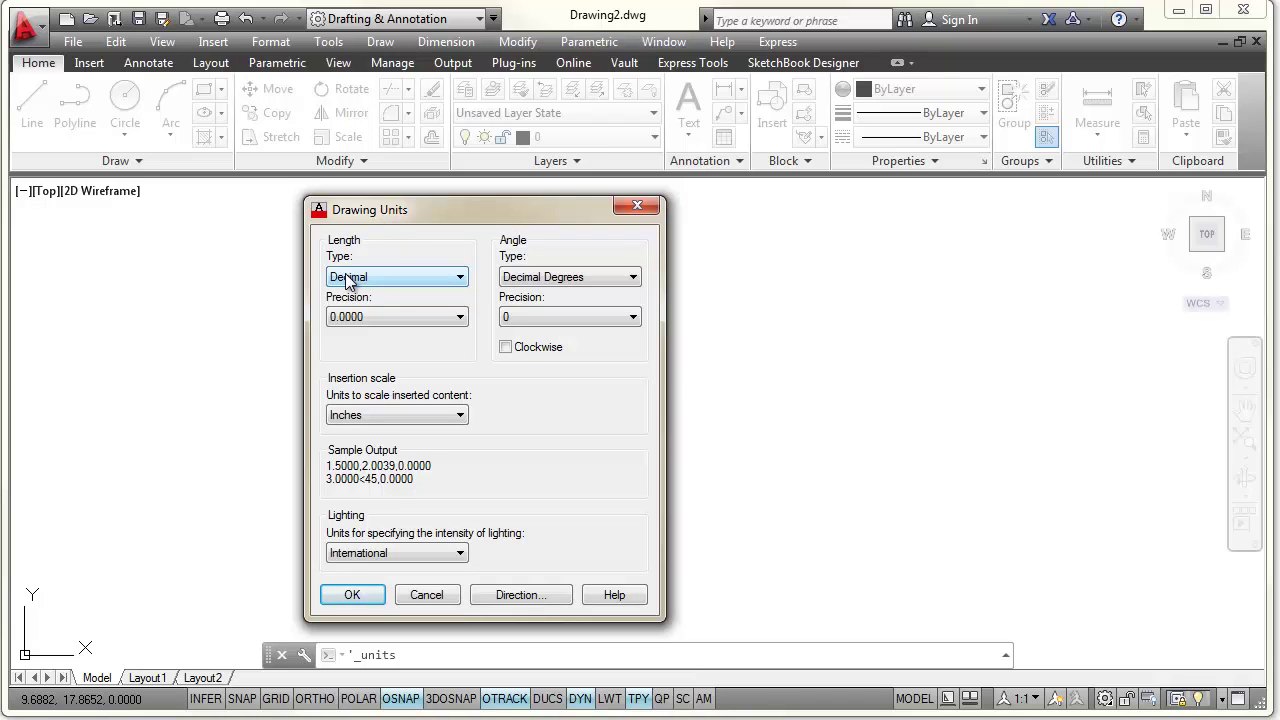
pyautogui.moveTo(391, 277)
pyautogui.press('Tab')
pyautogui.moveTo(330, 328)
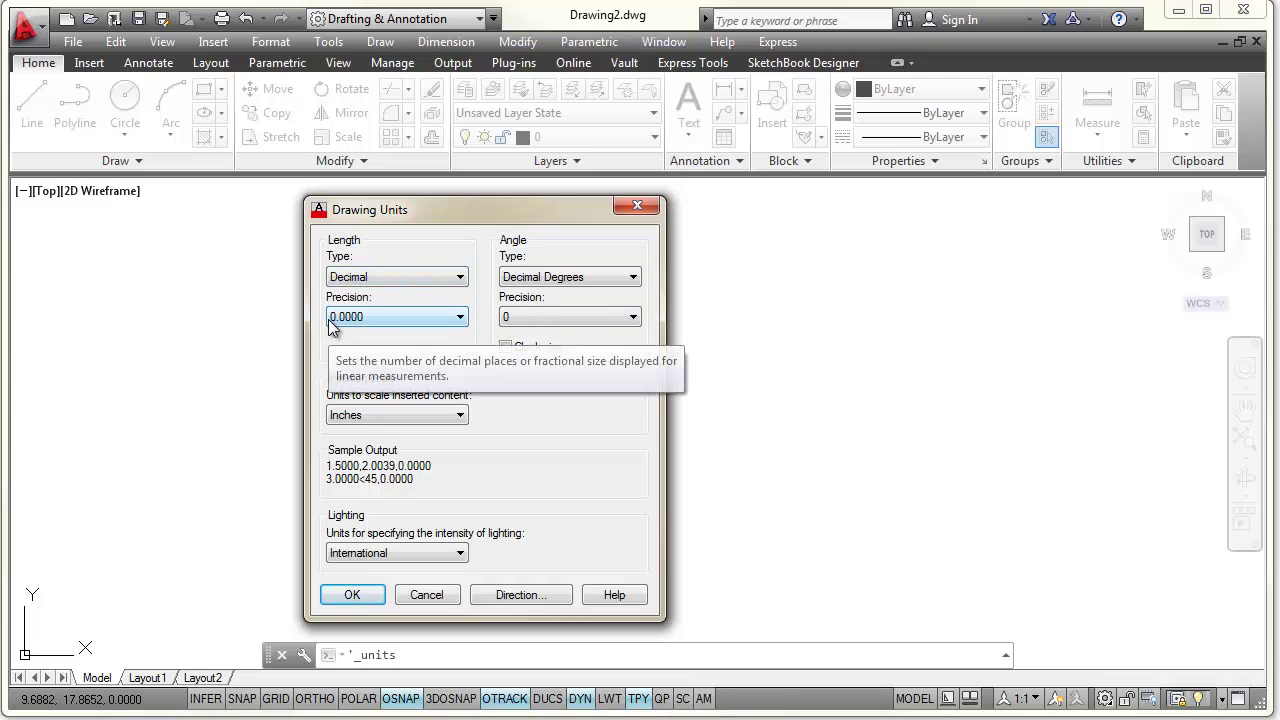
# Preview Architectural, Engineering, Fractional and Scientific length types, ending on Scientific at 0.0000E+01.
pyautogui.click(461, 279)
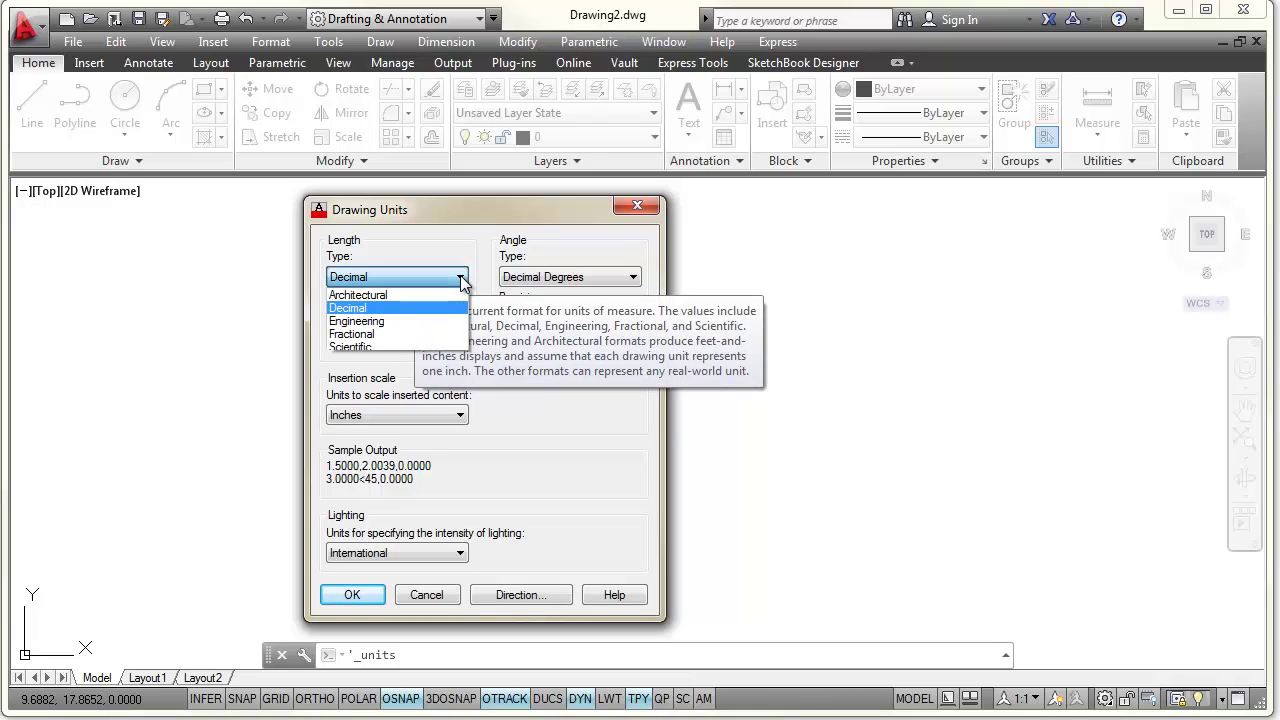
pyautogui.click(398, 295)
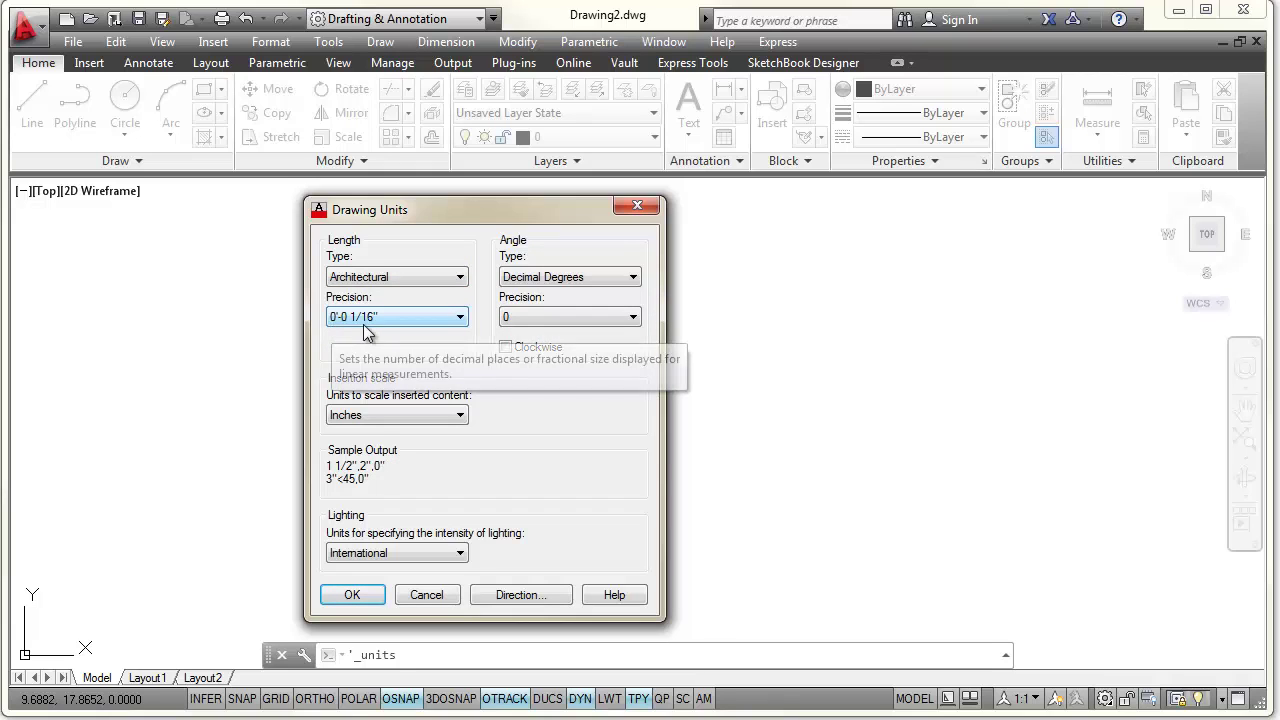
pyautogui.click(461, 279)
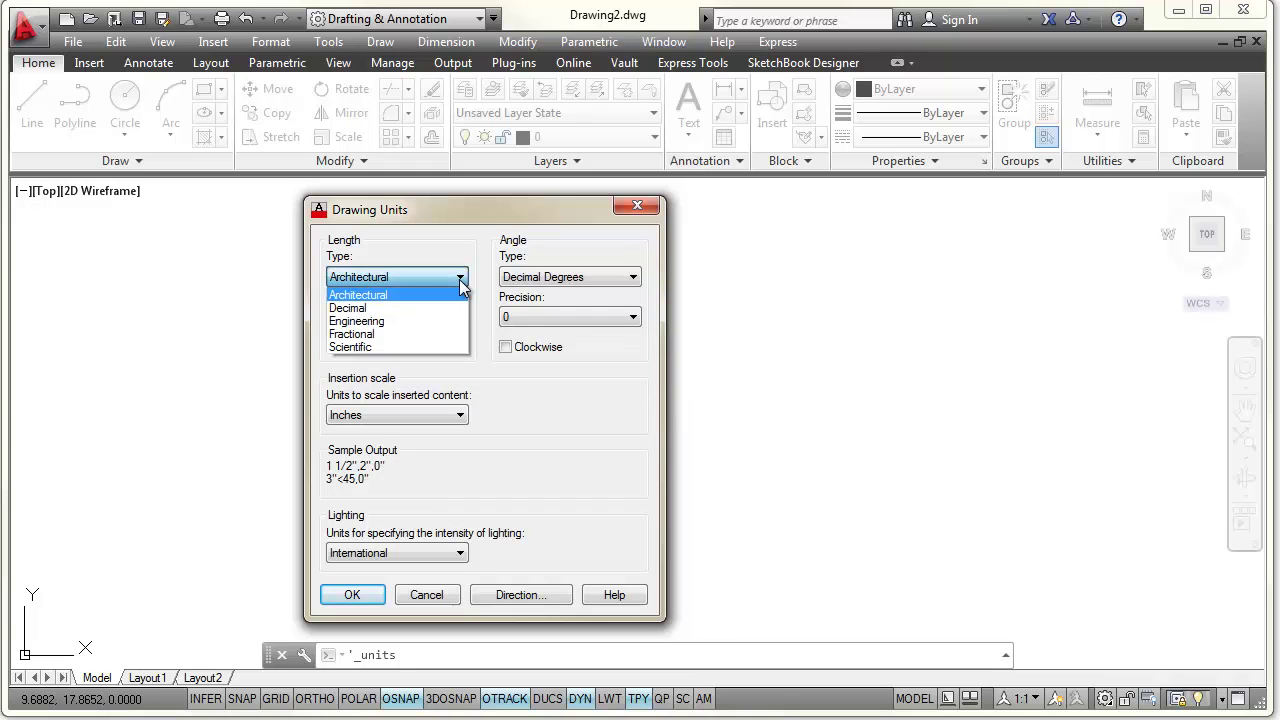
pyautogui.click(377, 321)
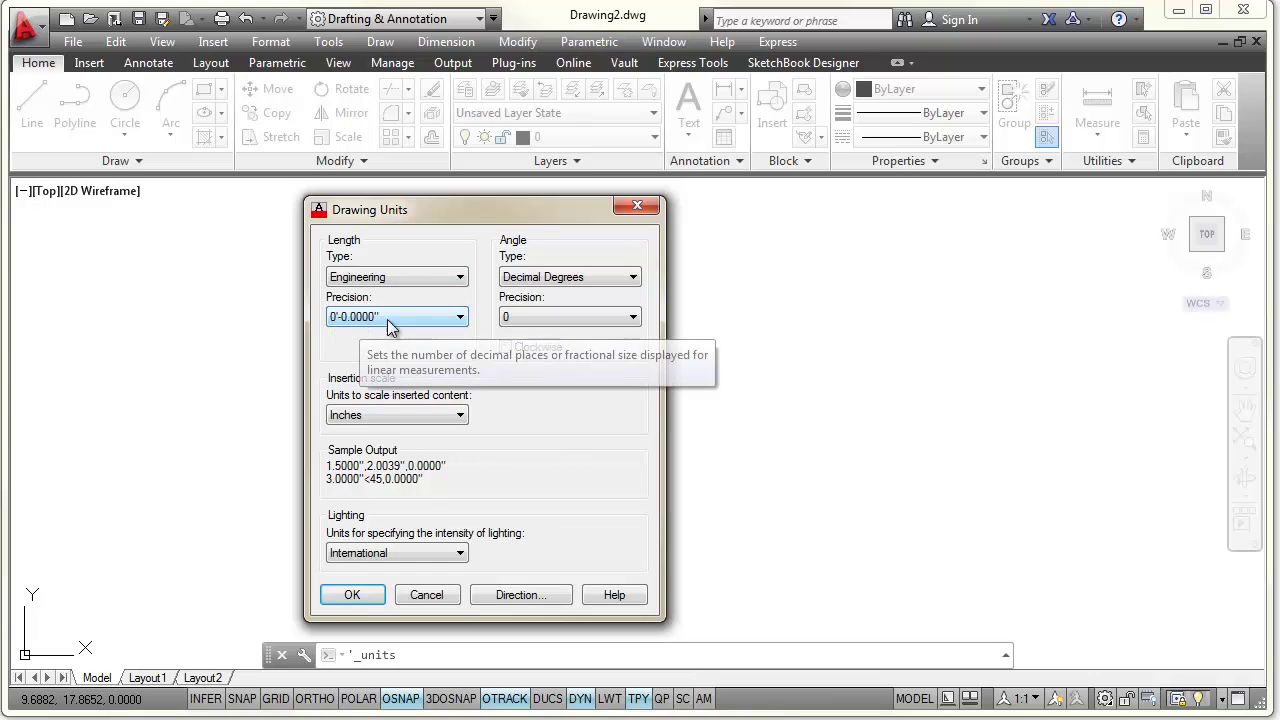
pyautogui.click(464, 277)
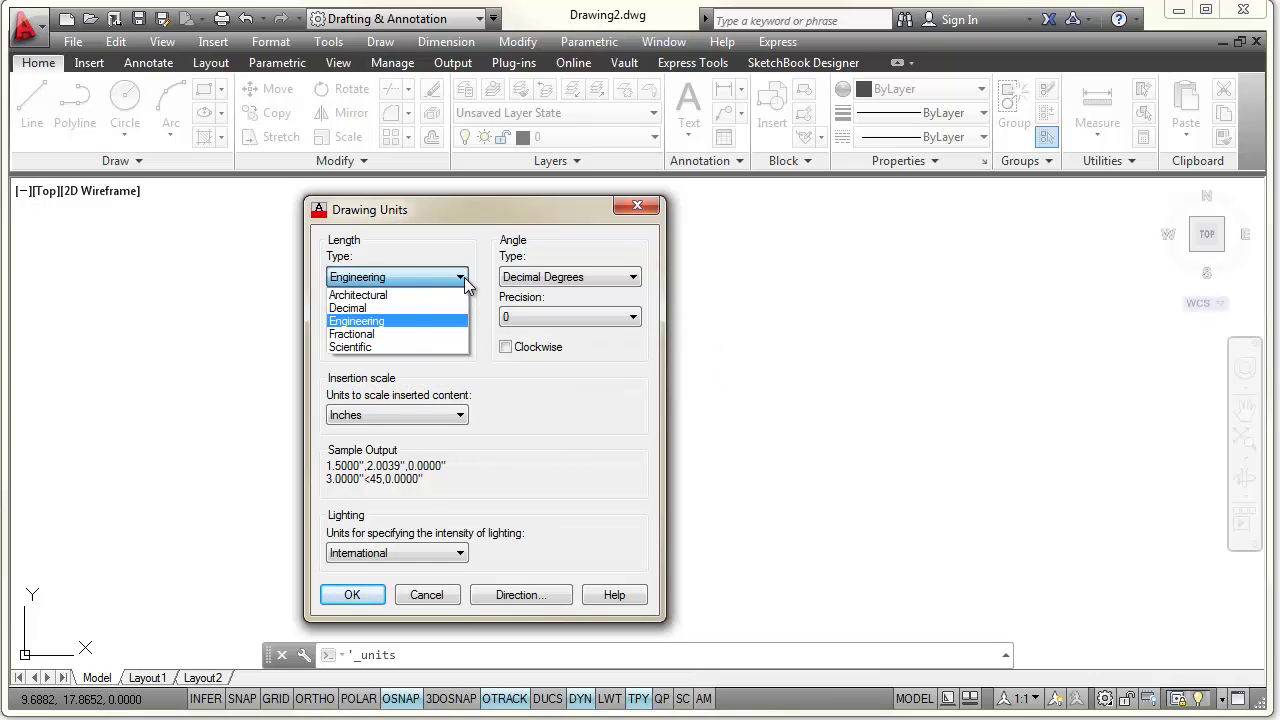
pyautogui.click(368, 334)
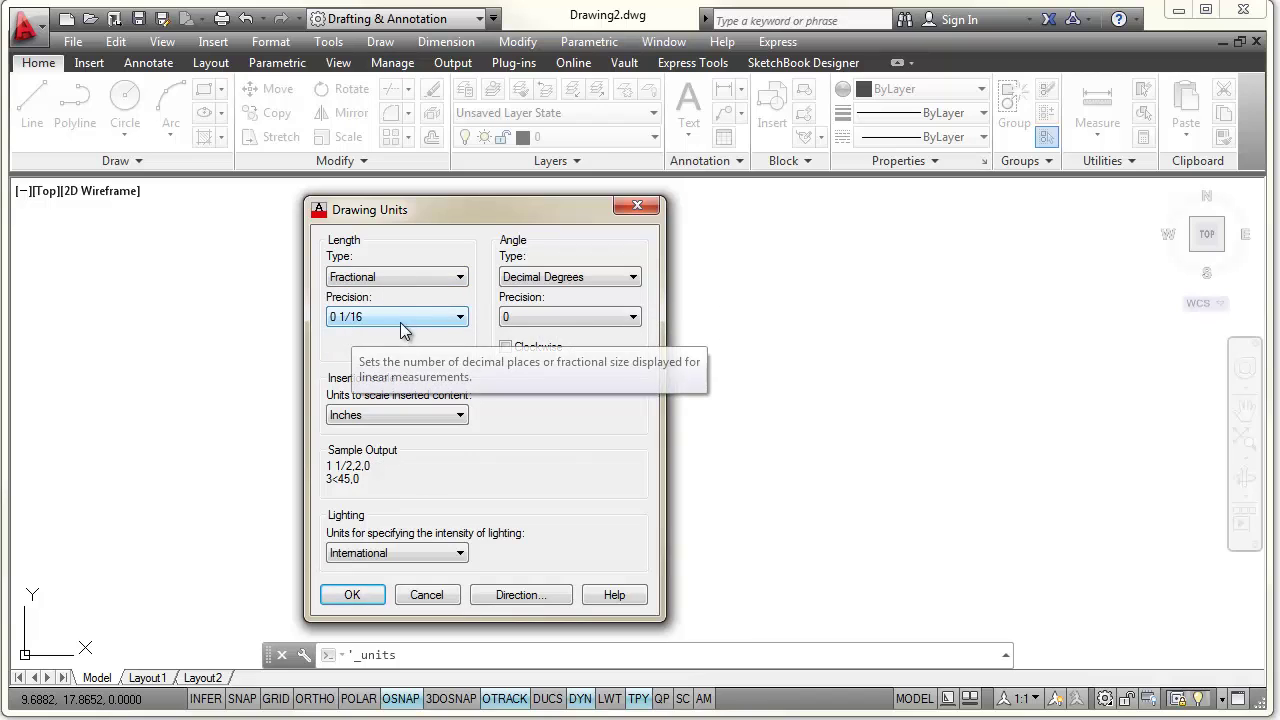
pyautogui.click(464, 279)
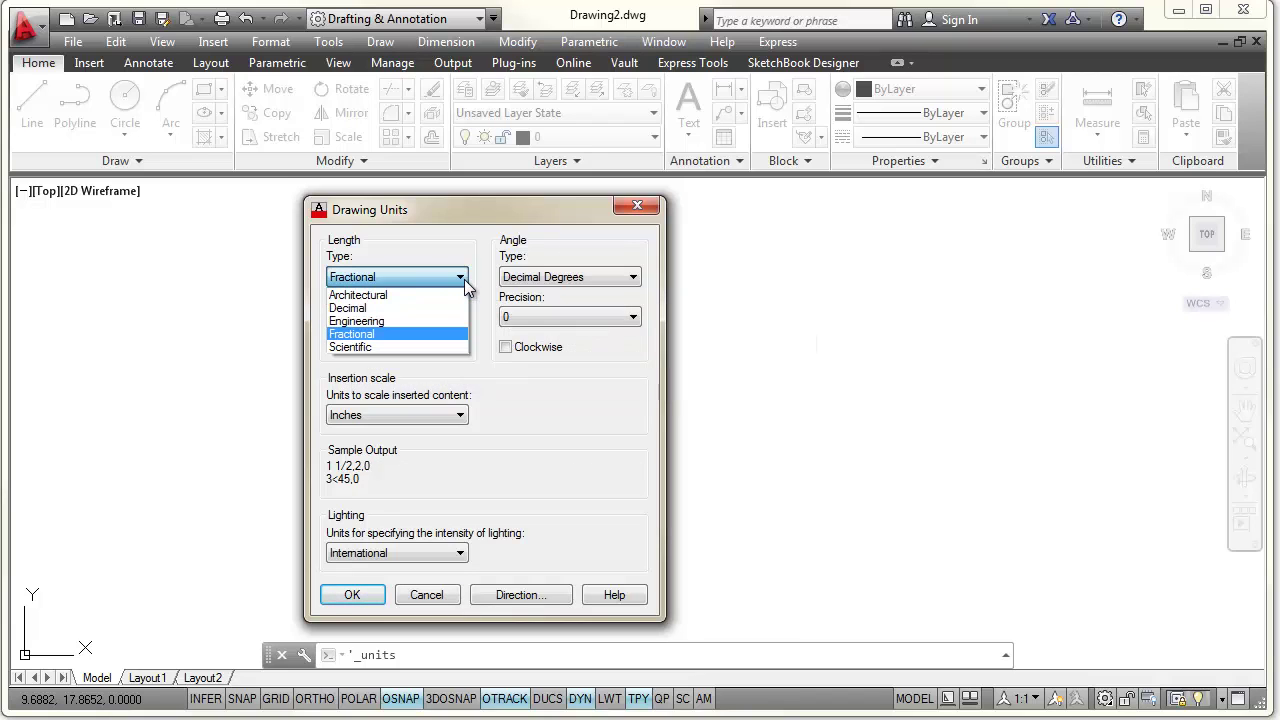
pyautogui.click(372, 348)
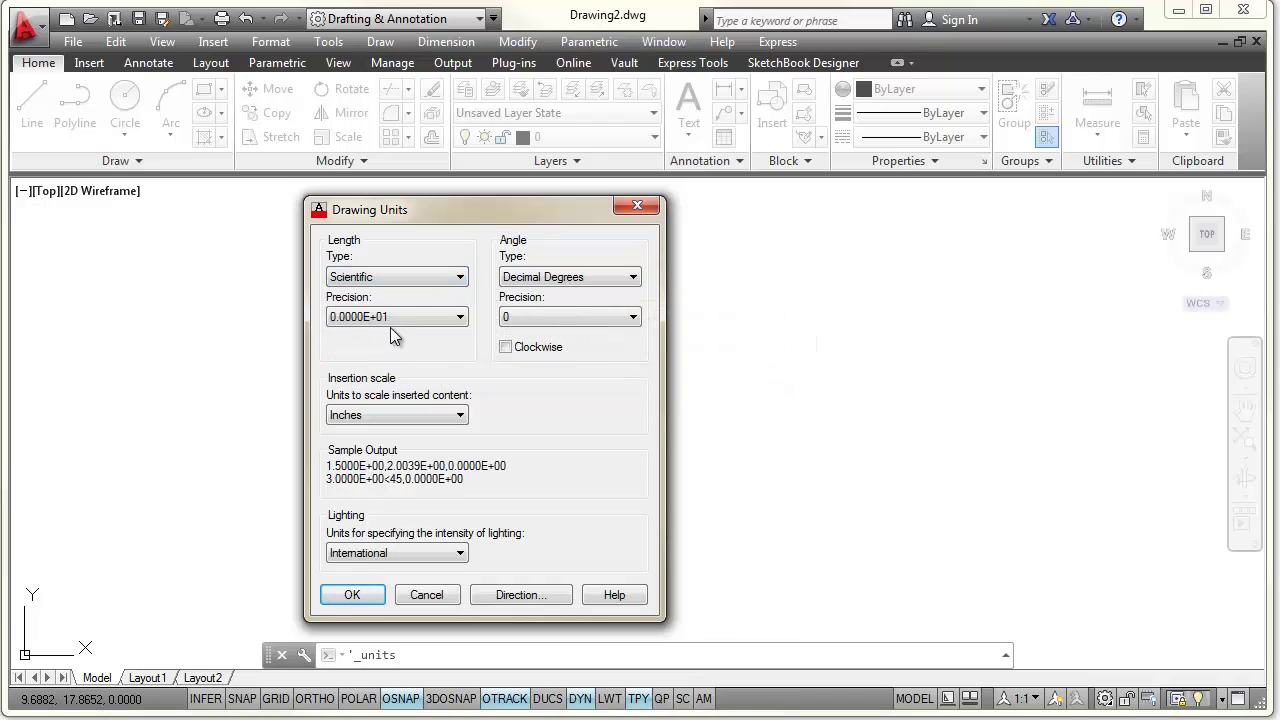
pyautogui.click(343, 319)
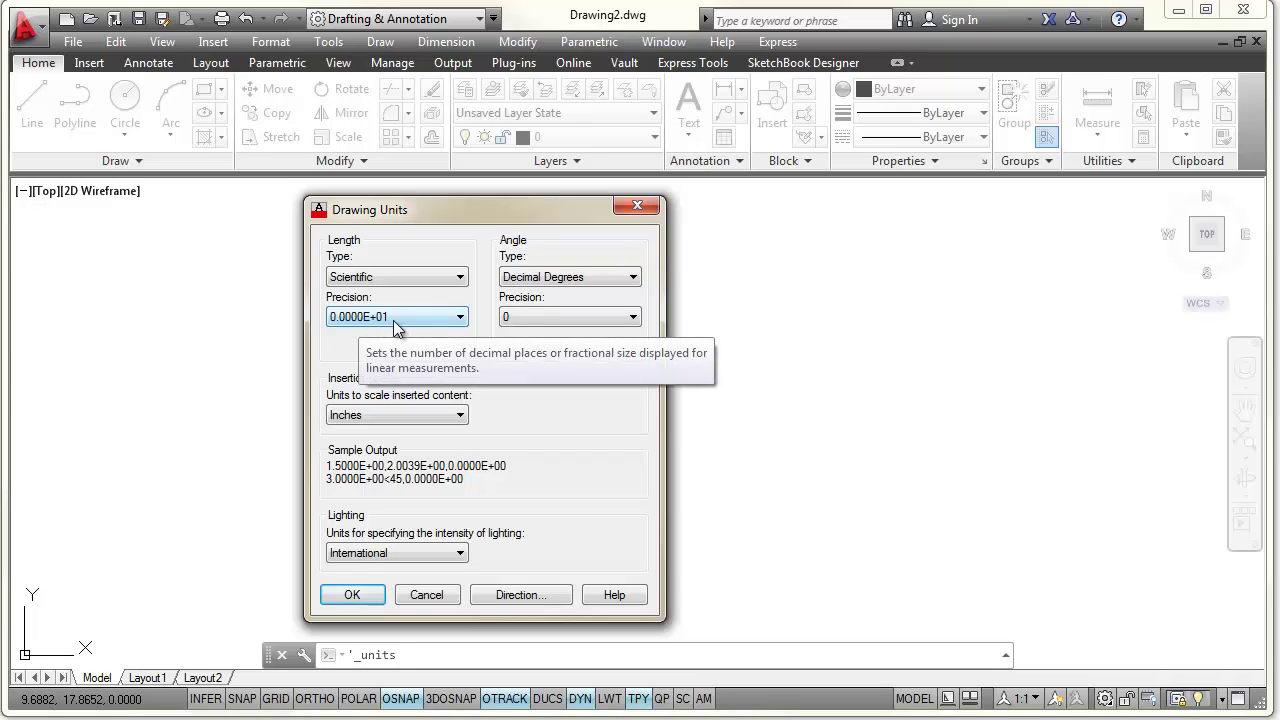
pyautogui.click(460, 280)
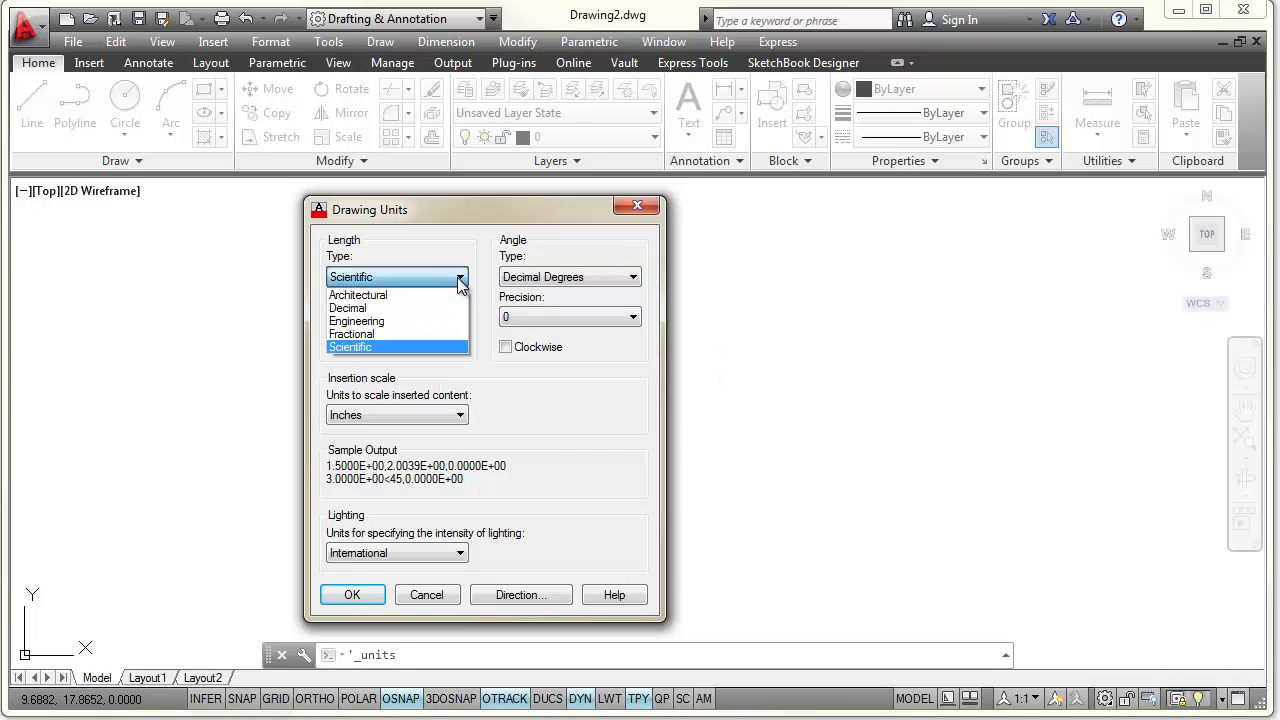
# Choose Decimal length type with 0.000 precision and apply the units.
pyautogui.click(360, 309)
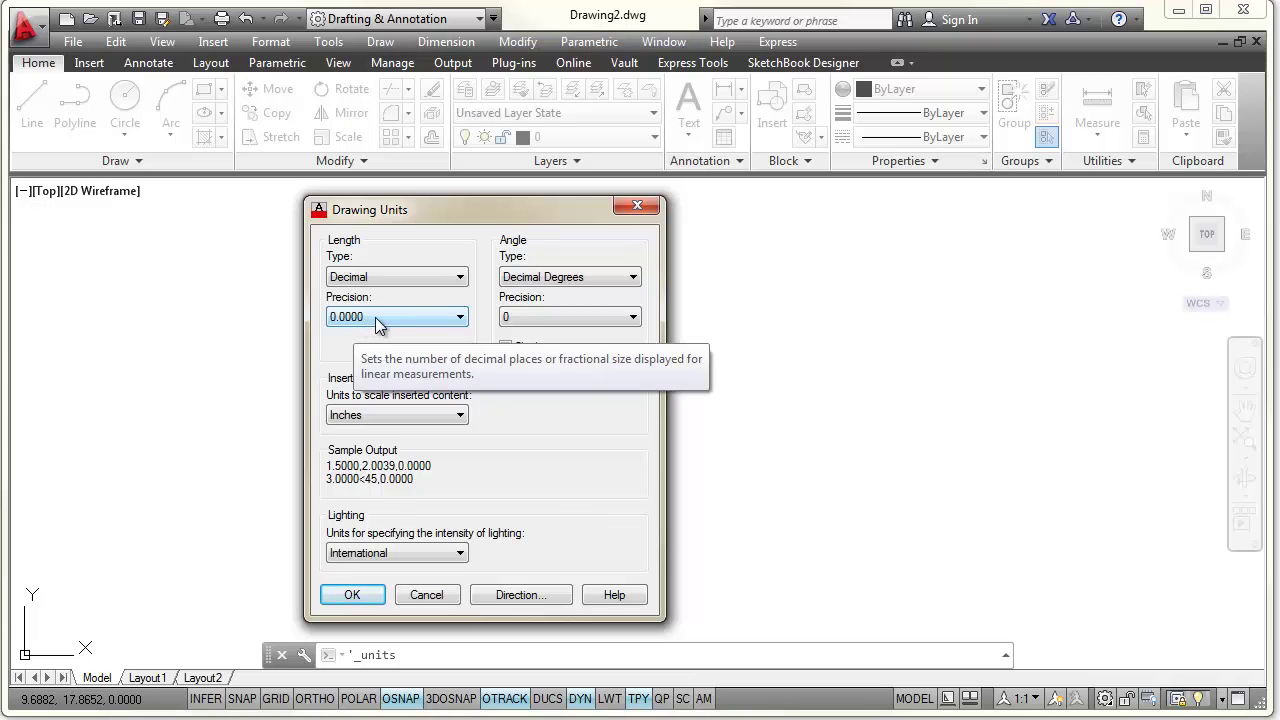
pyautogui.click(461, 317)
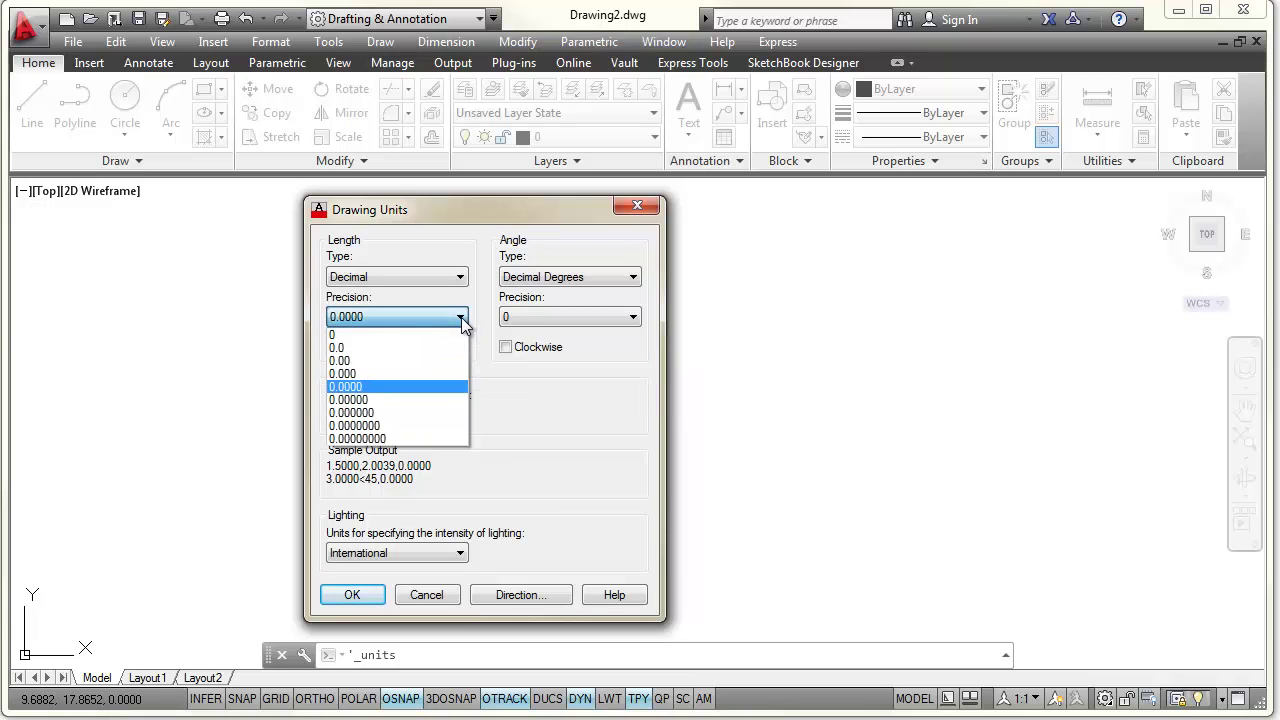
pyautogui.click(348, 373)
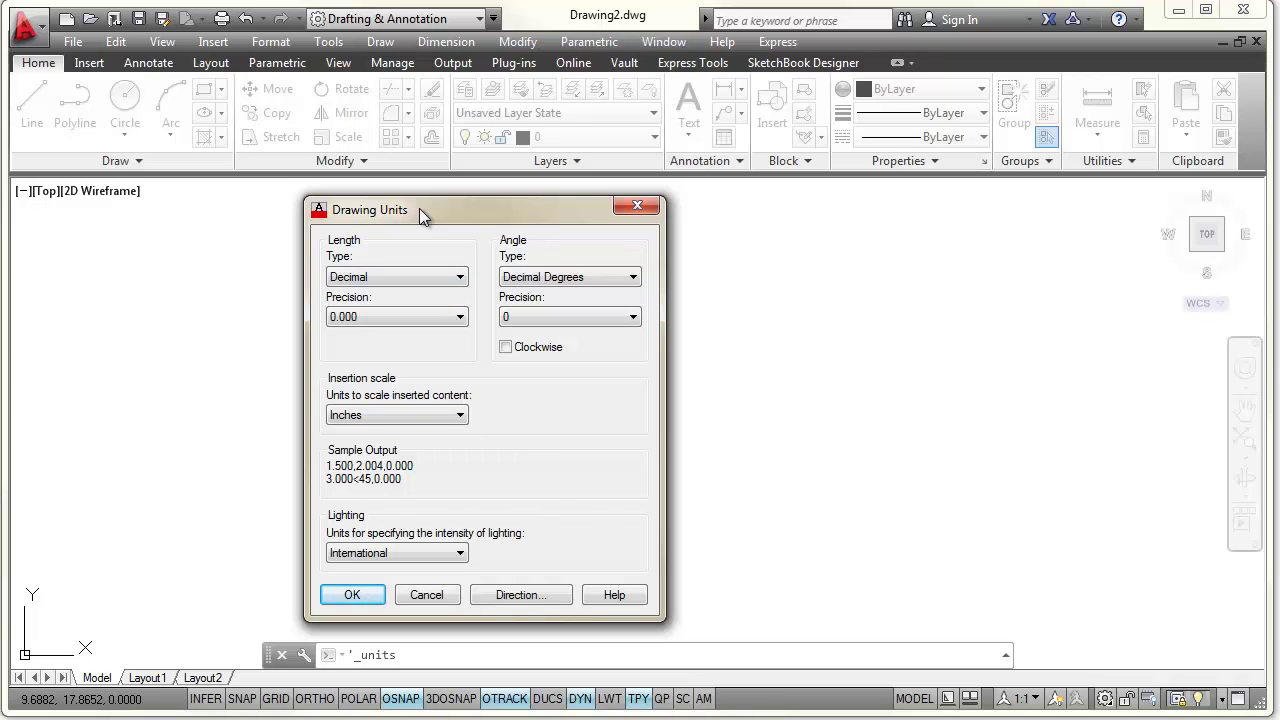
pyautogui.click(351, 596)
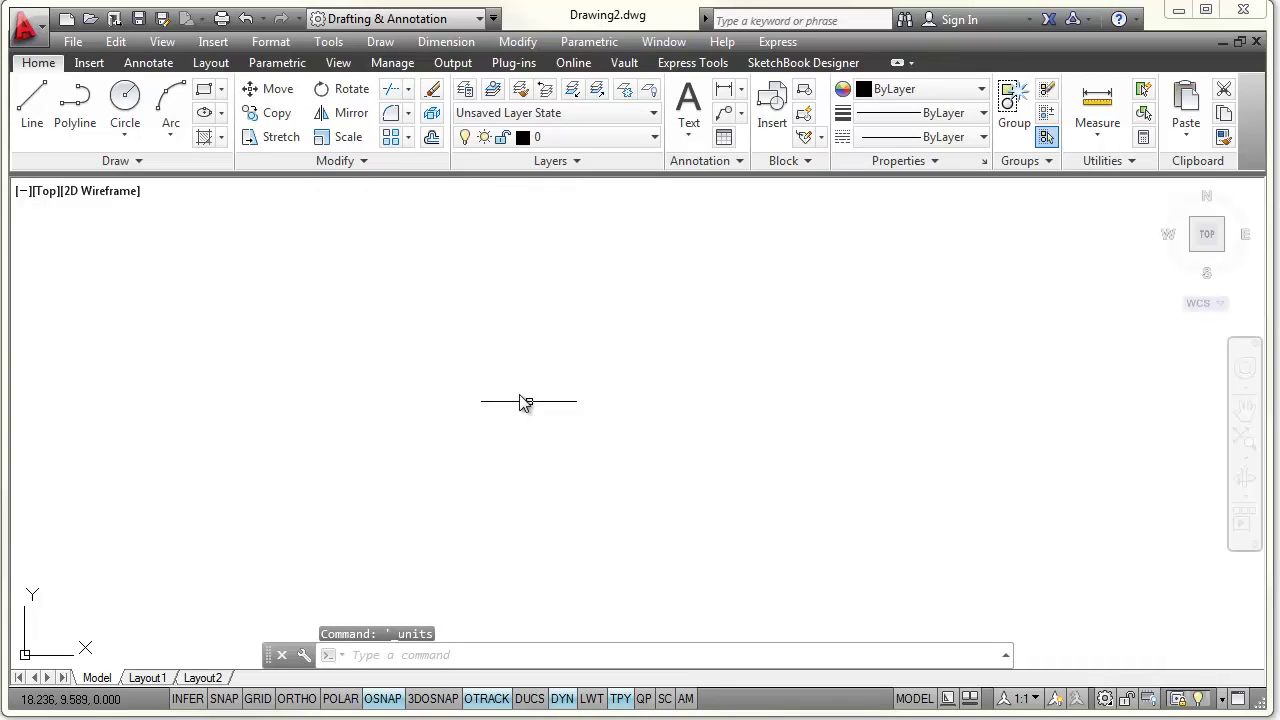
# Use Format > Drawing Limits to keep 0,0 lower left and set 17,11 upper right.
pyautogui.click(273, 43)
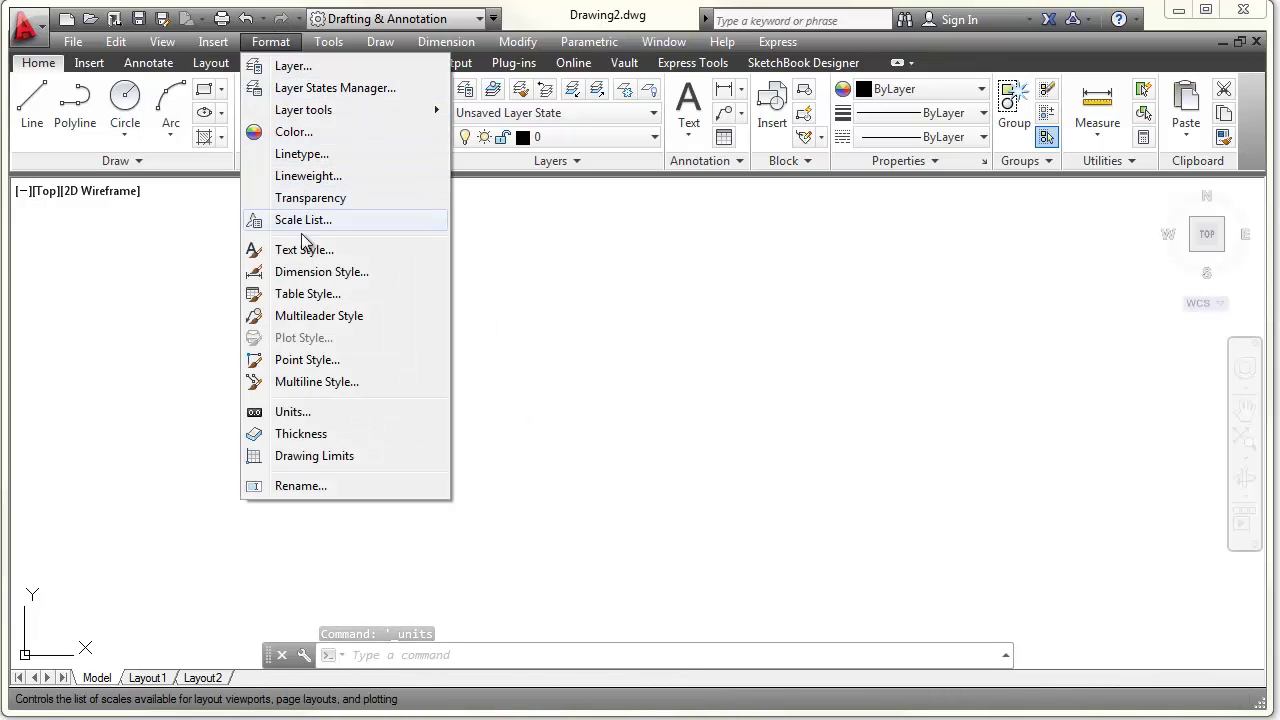
pyautogui.click(309, 456)
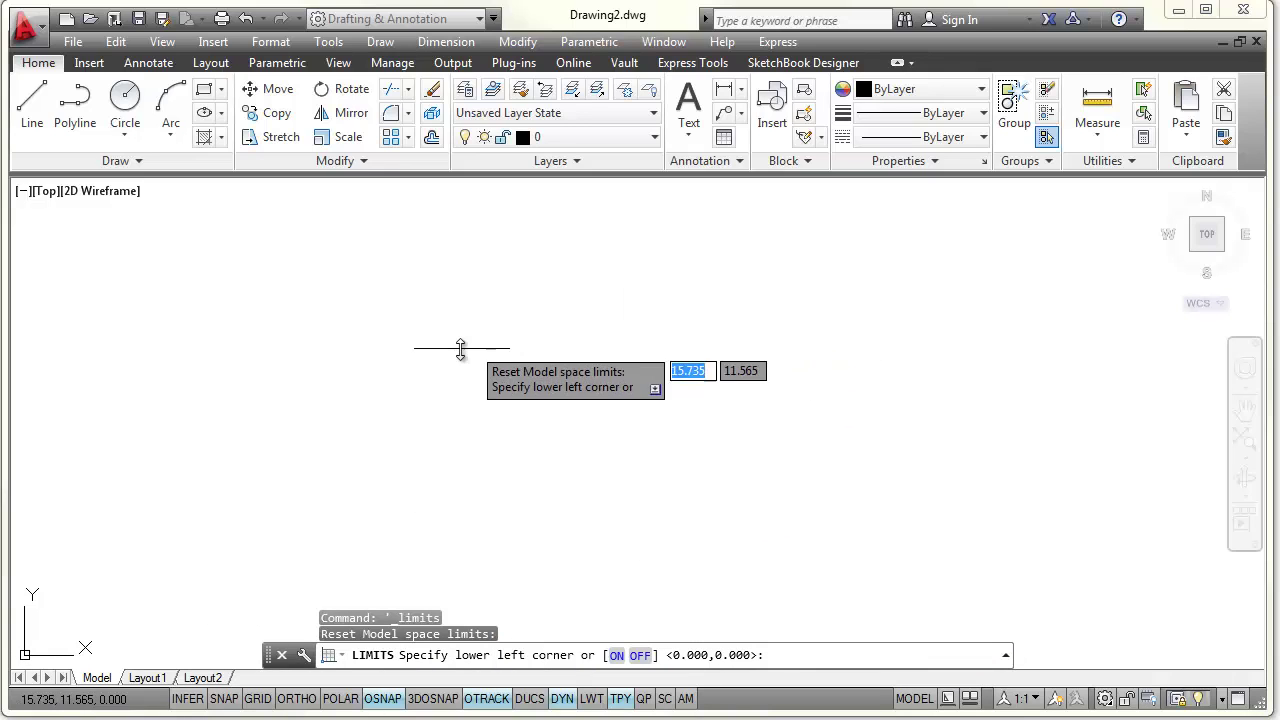
pyautogui.click(272, 42)
pyautogui.click(314, 456)
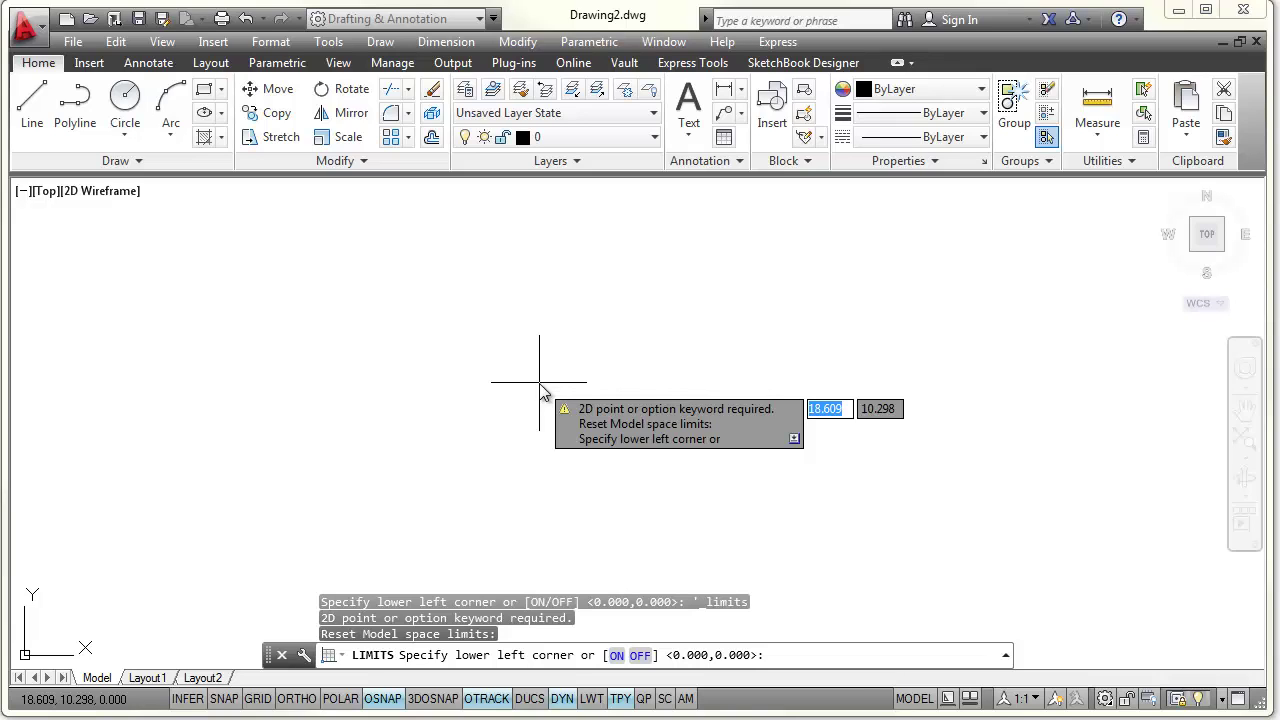
pyautogui.press('Return')
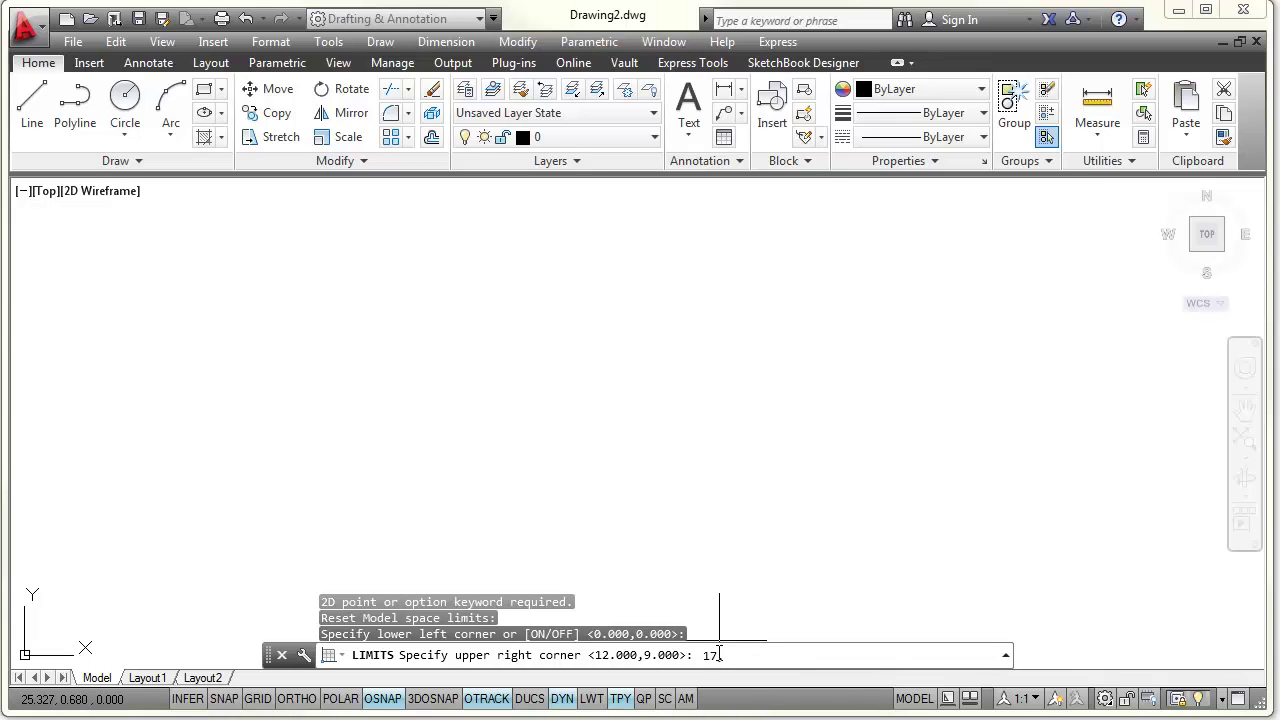
pyautogui.press('Return')
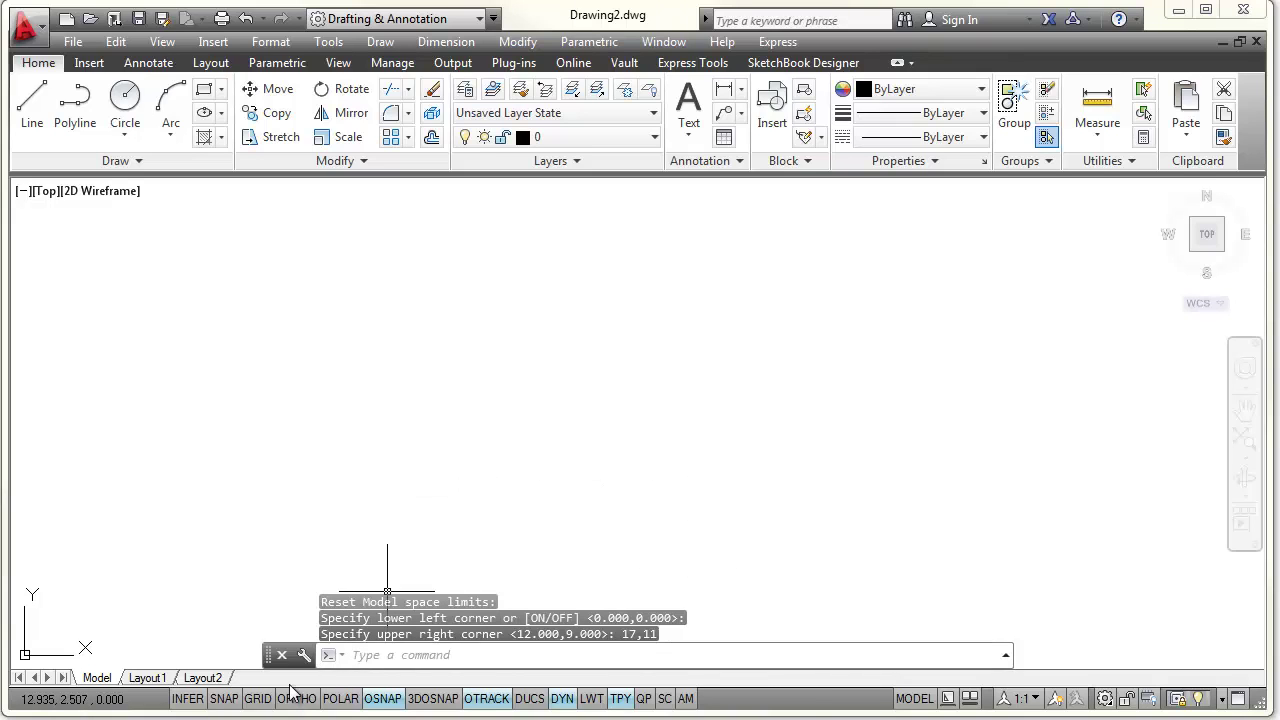
# Switch GRID on and disable Display grid beyond Limits so the 0.500 grid covers only 17 by 11.
pyautogui.click(257, 699)
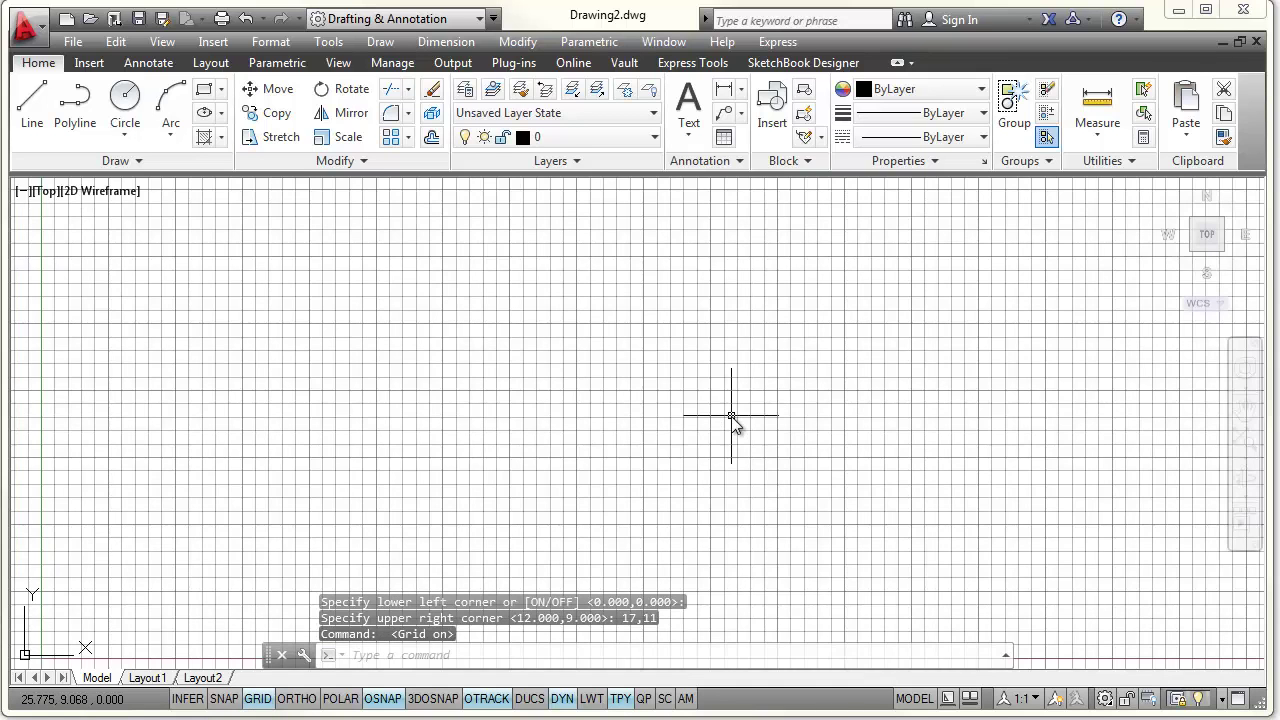
pyautogui.scroll(-1, 733, 420)
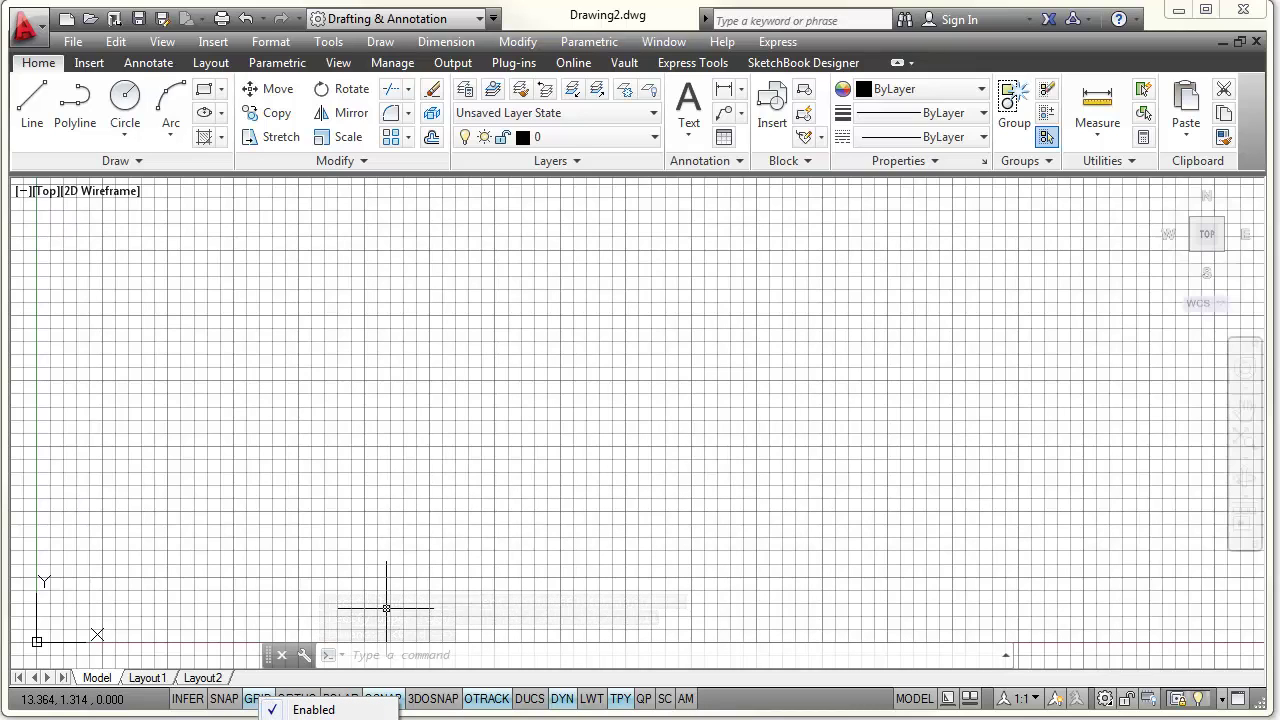
pyautogui.click(320, 718)
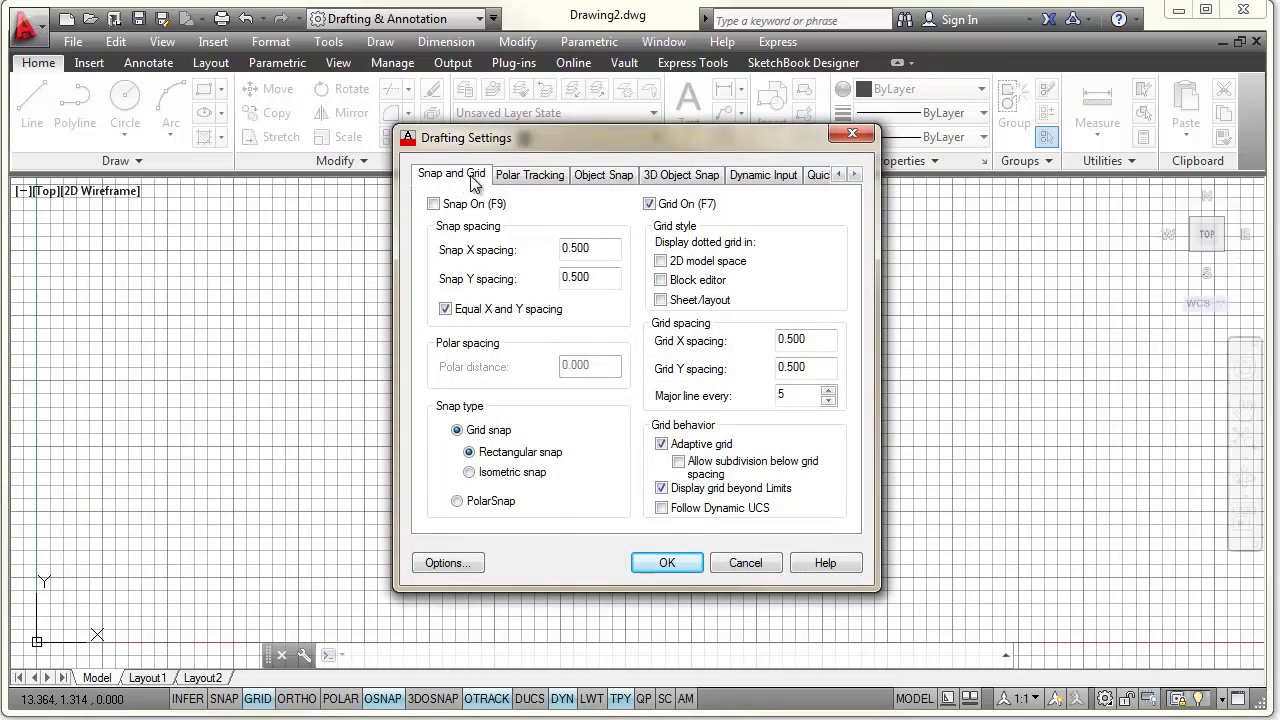
pyautogui.click(661, 488)
pyautogui.click(648, 562)
pyautogui.moveTo(399, 522); pyautogui.dragTo(680, 431, button='middle')
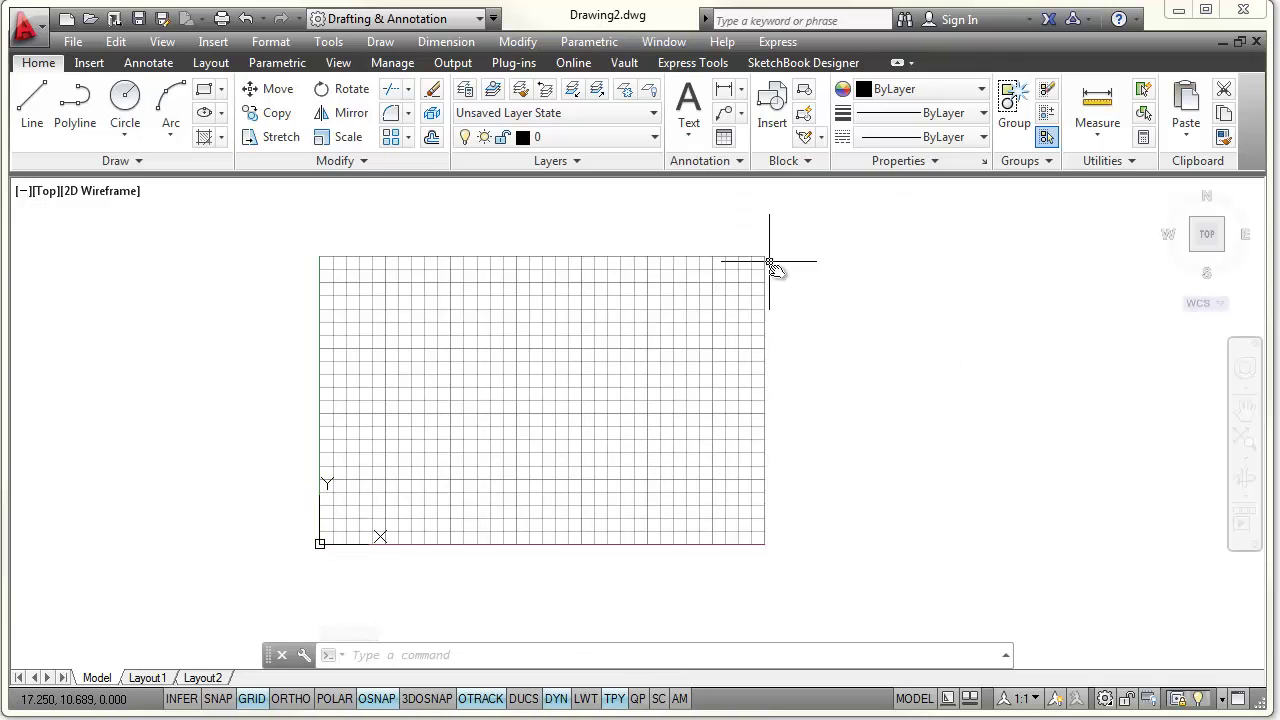
pyautogui.scroll(2, 694, 351)
pyautogui.moveTo(698, 362); pyautogui.dragTo(971, 360, button='middle')
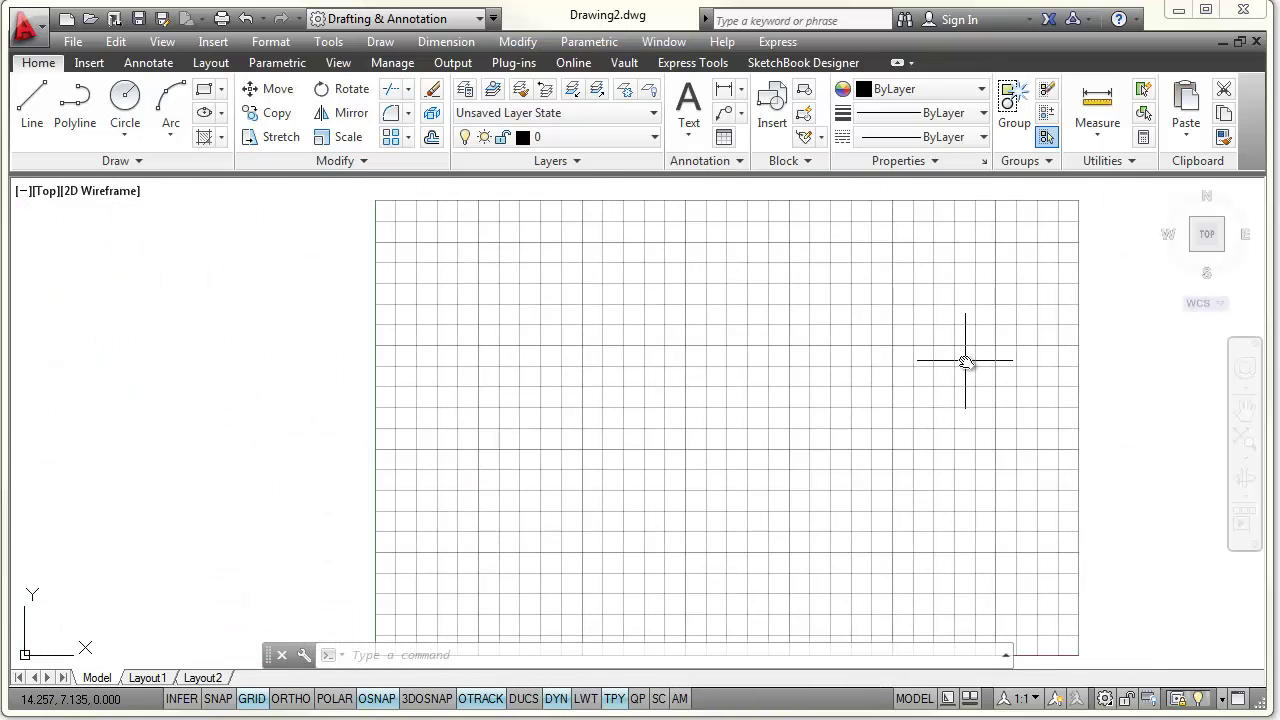
# Zoom All (Z, A) so the whole 17 by 11 limits grid fills the window.
pyautogui.scroll(-2, 966, 361)
pyautogui.scroll(2, 966, 363)
pyautogui.scroll(-2, 940, 368)
pyautogui.moveTo(917, 374); pyautogui.dragTo(776, 371, button='middle')
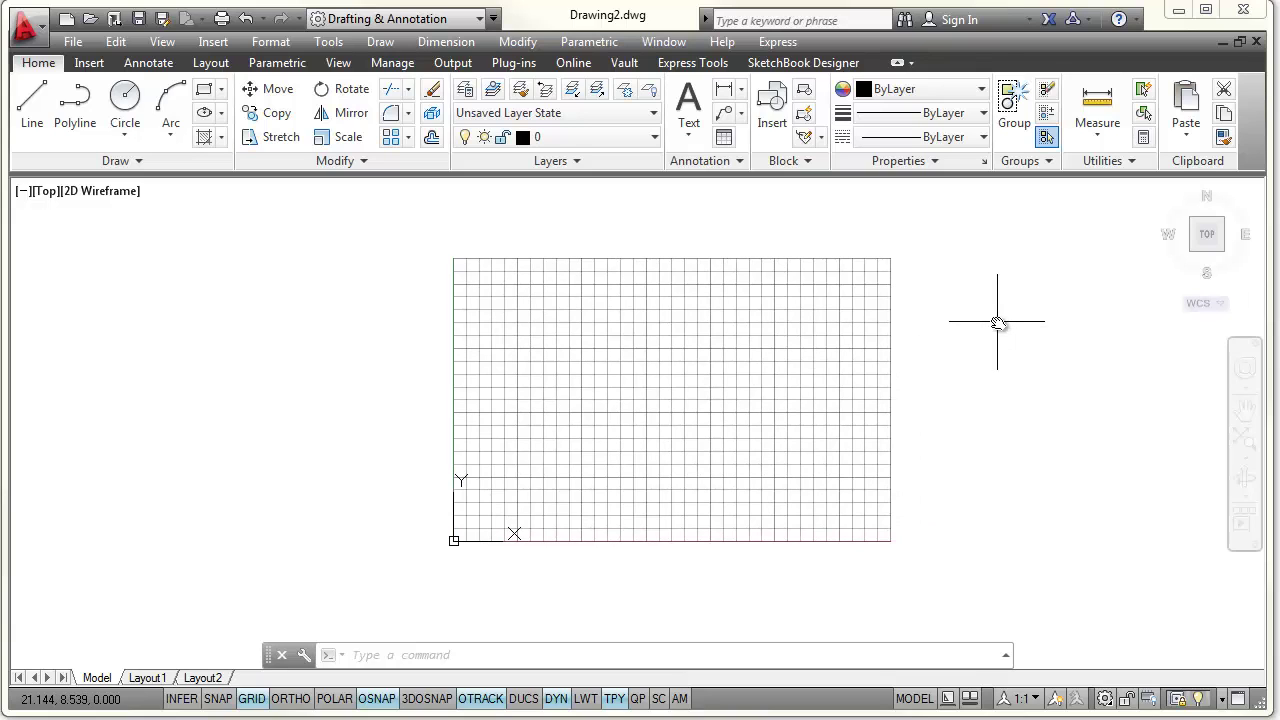
pyautogui.write('z')
pyautogui.press('Return')
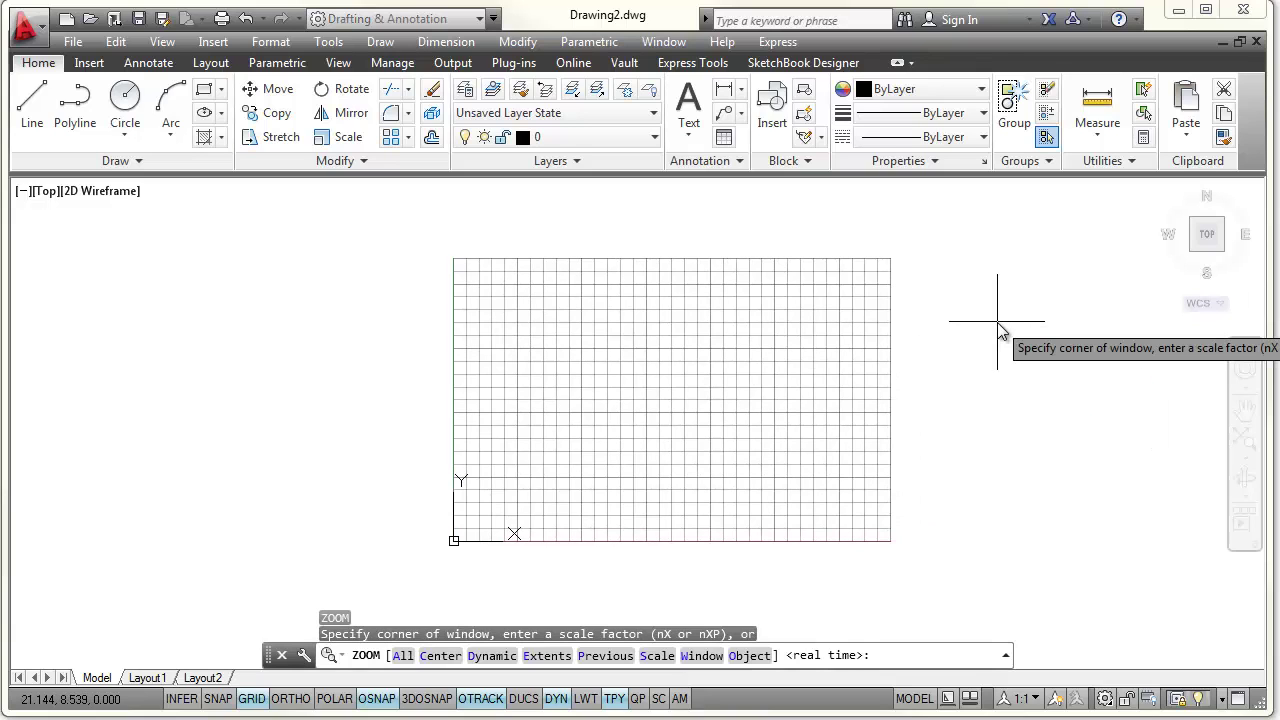
pyautogui.write('a')
pyautogui.press('Return')
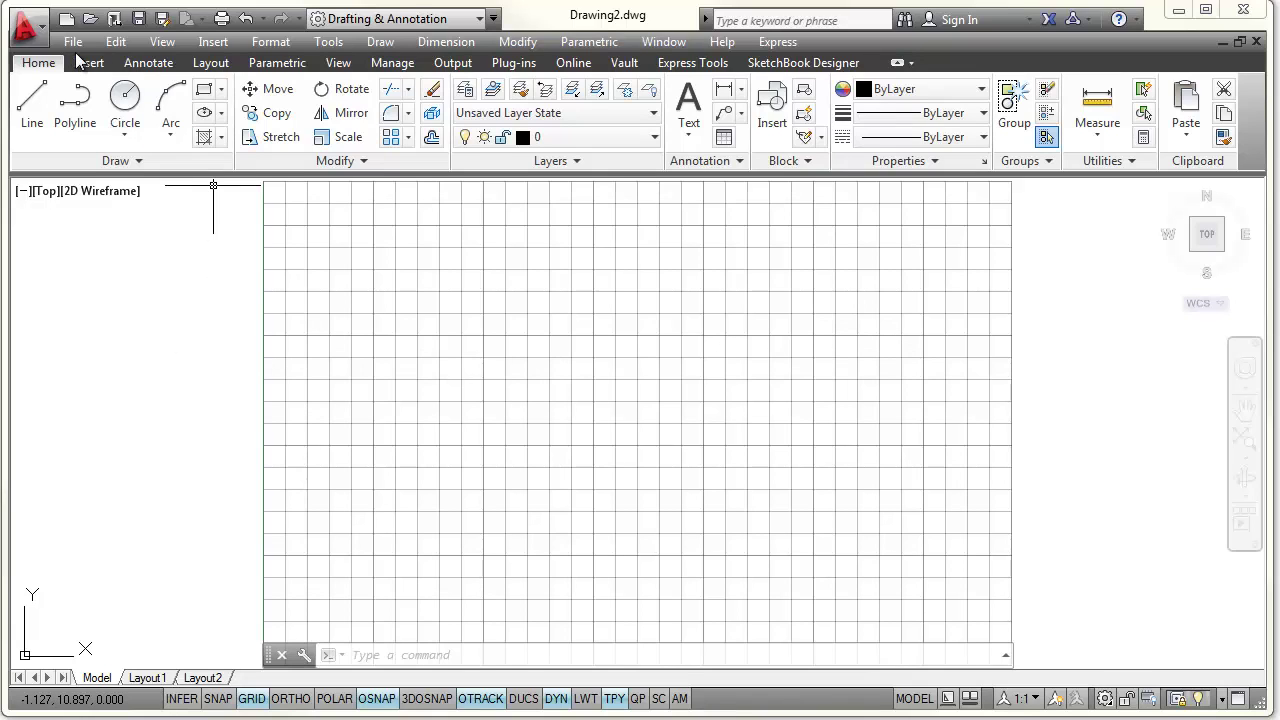
# Show the Draw toolbar from View > Toolbars > AutoCAD > Draw.
pyautogui.click(340, 63)
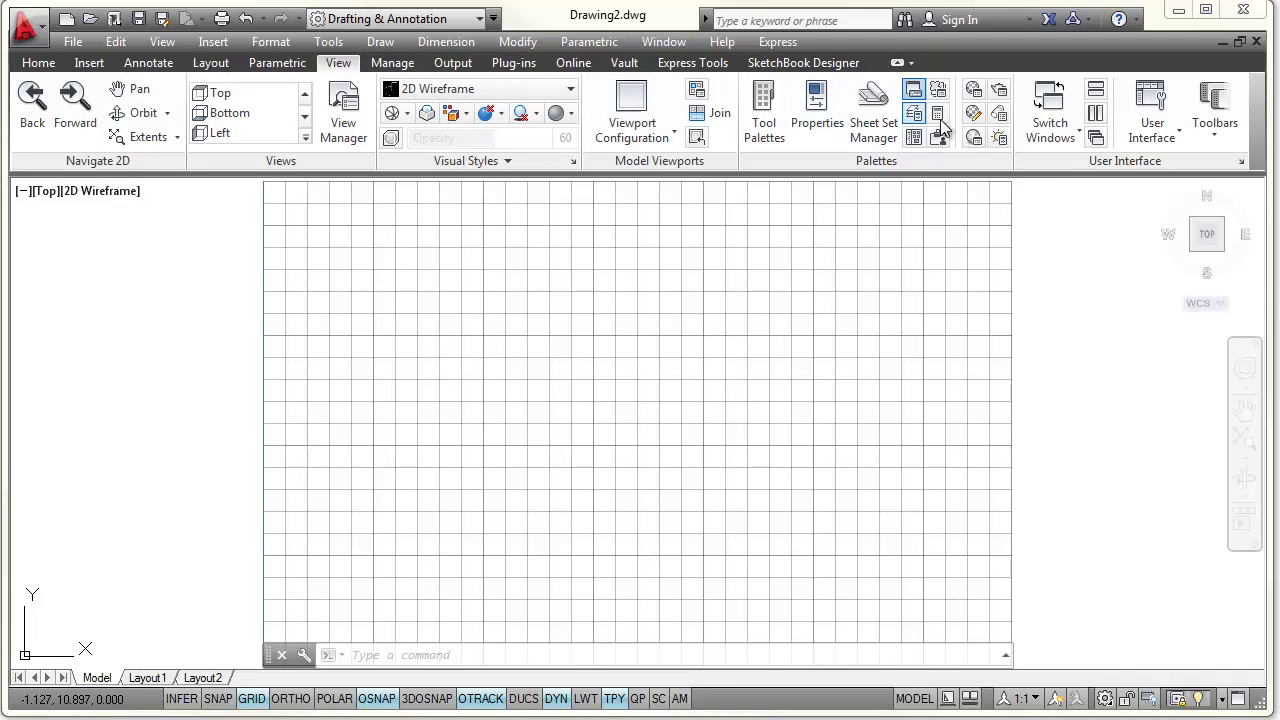
pyautogui.click(1213, 136)
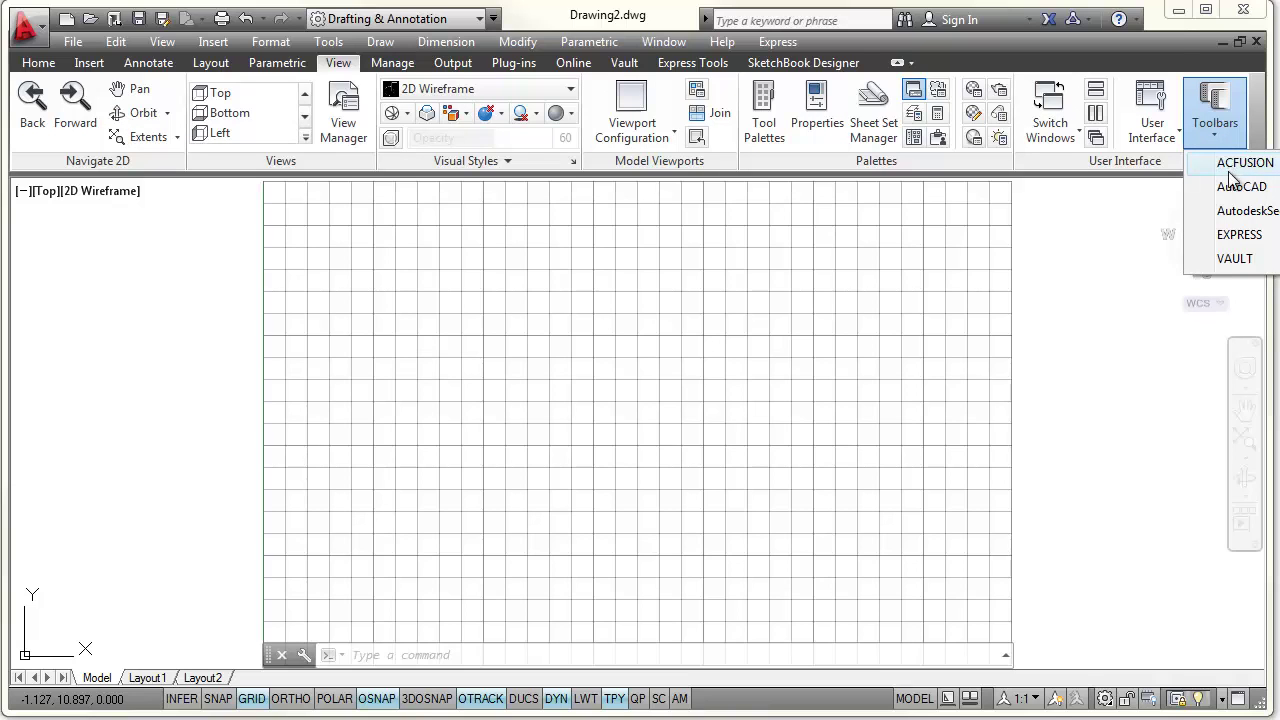
pyautogui.moveTo(1240, 192)
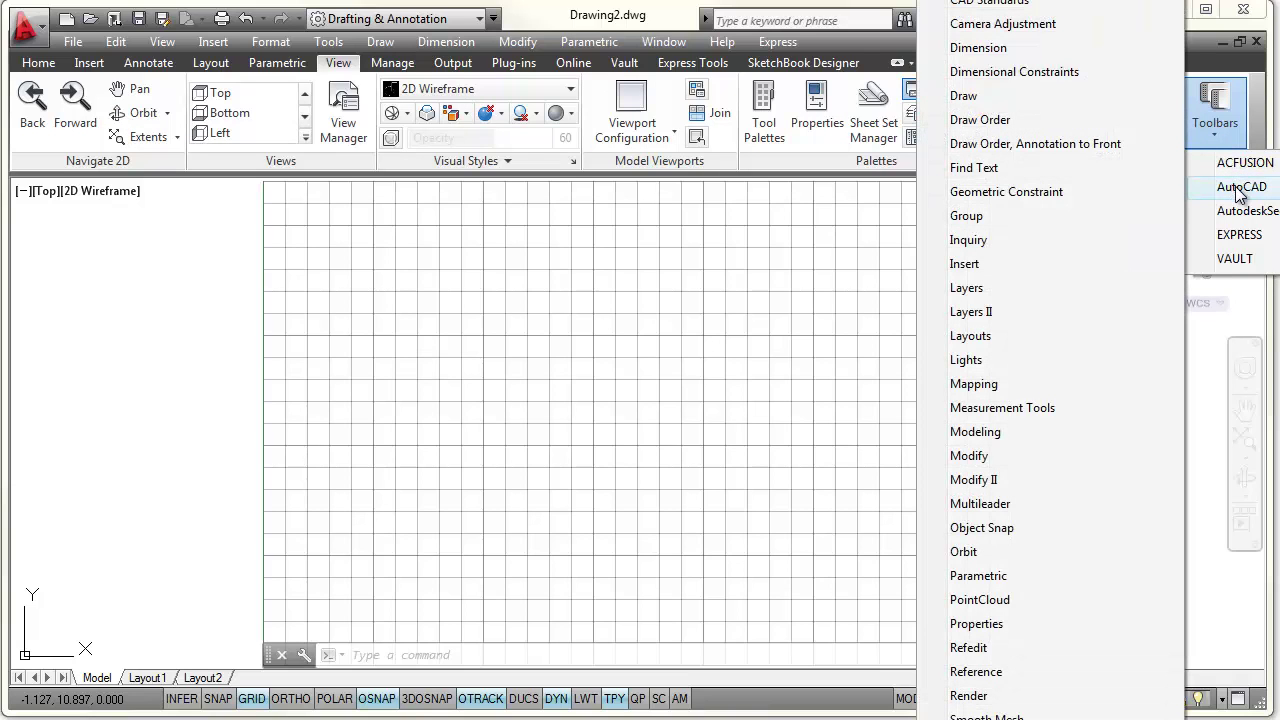
pyautogui.click(965, 96)
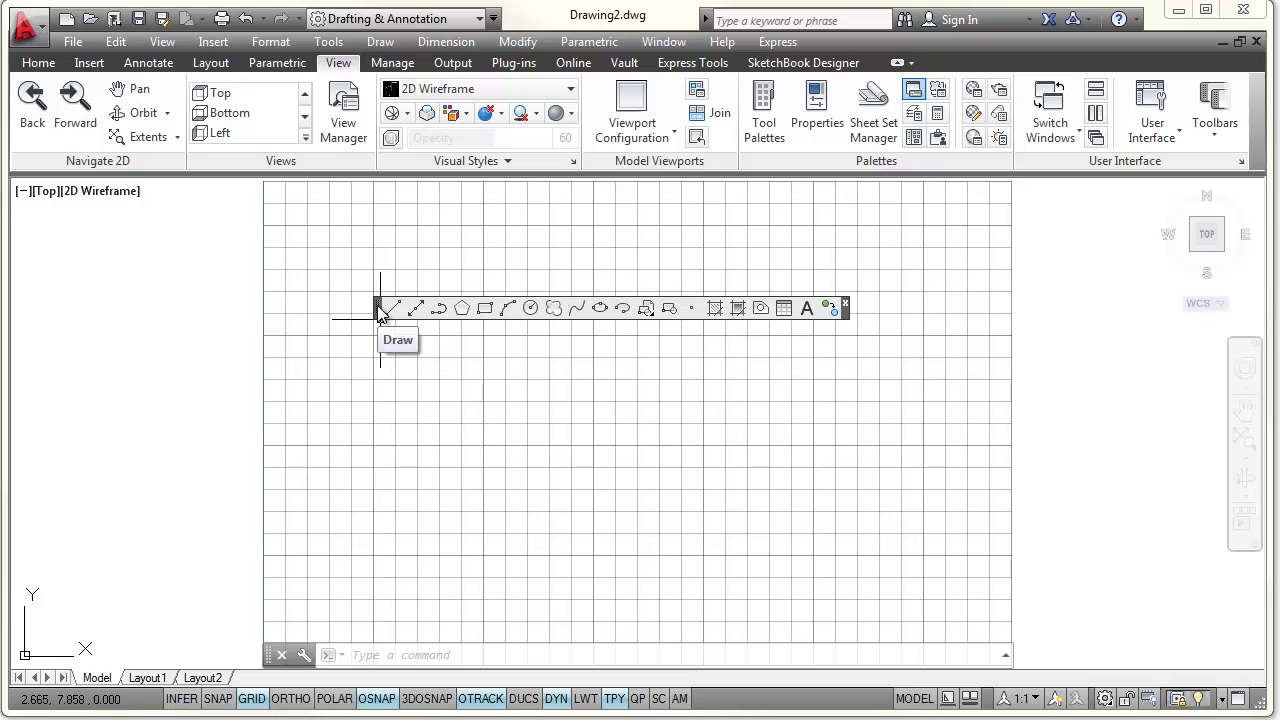
# Dock the Draw toolbar vertically along the left edge of the drawing area.
pyautogui.moveTo(380, 312)
pyautogui.mouseDown()
pyautogui.moveTo(313, 335)
pyautogui.moveTo(157, 342)
pyautogui.mouseUp()
pyautogui.moveTo(14, 345); pyautogui.dragTo(9, 425)
pyautogui.moveTo(20, 468); pyautogui.dragTo(21, 438)
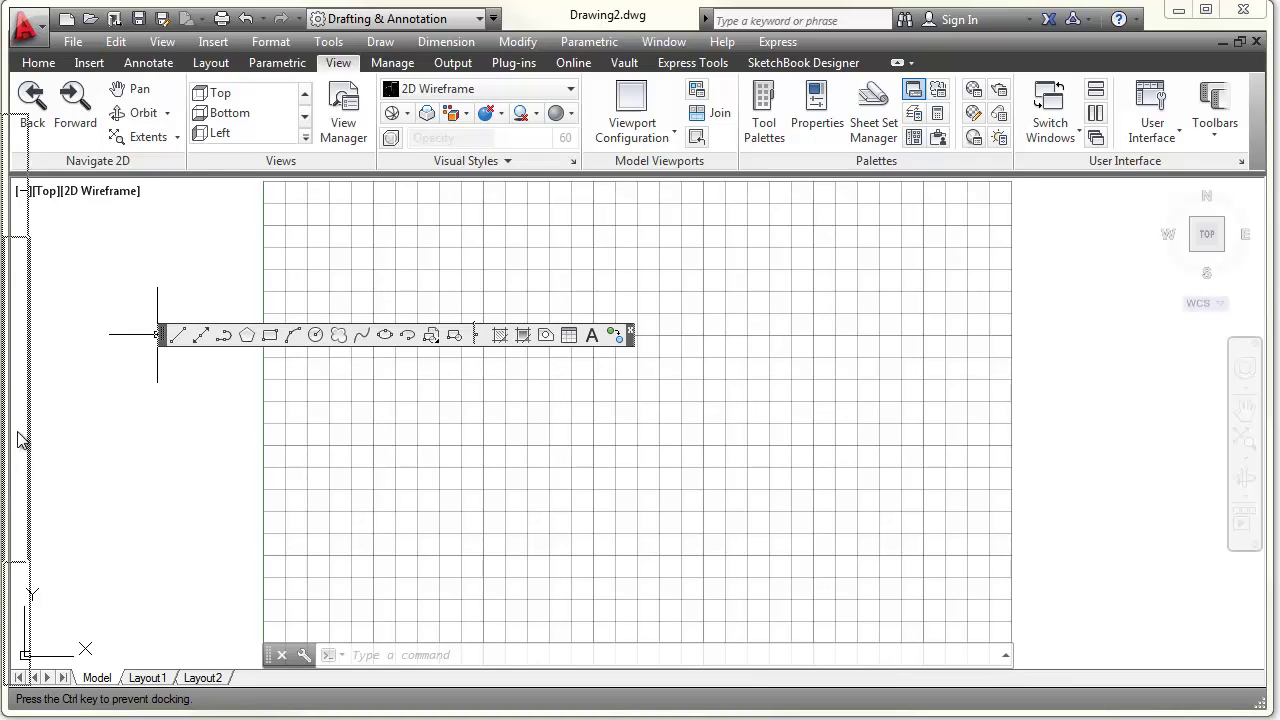
pyautogui.moveTo(27, 388); pyautogui.dragTo(24, 390)
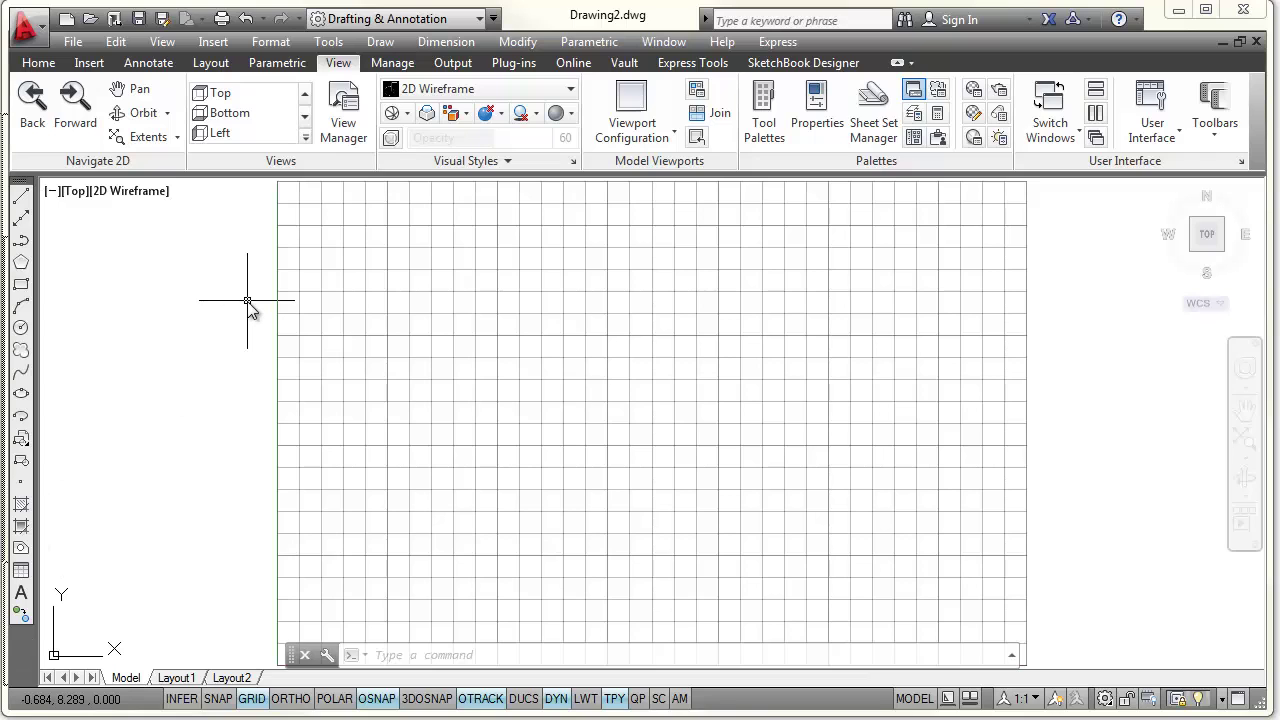
# Show the AutoCAD Modify toolbar and dock it as a second column beside Draw.
pyautogui.click(1216, 132)
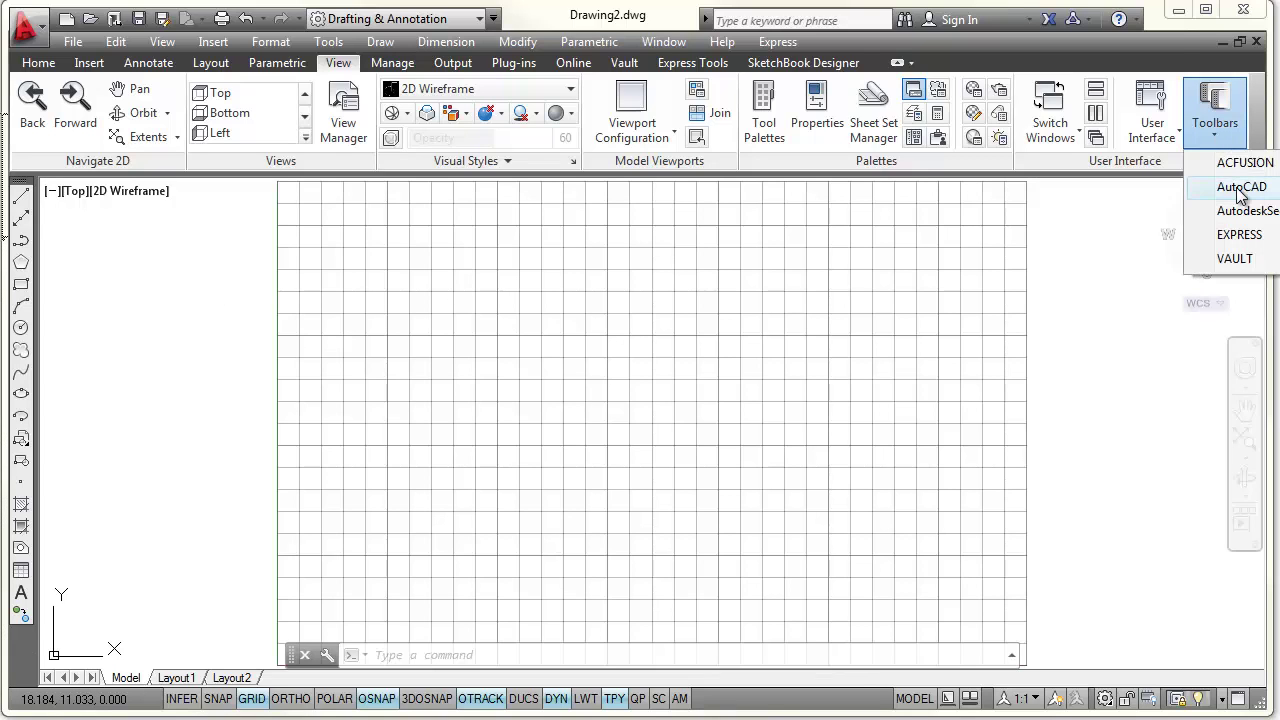
pyautogui.moveTo(1240, 194)
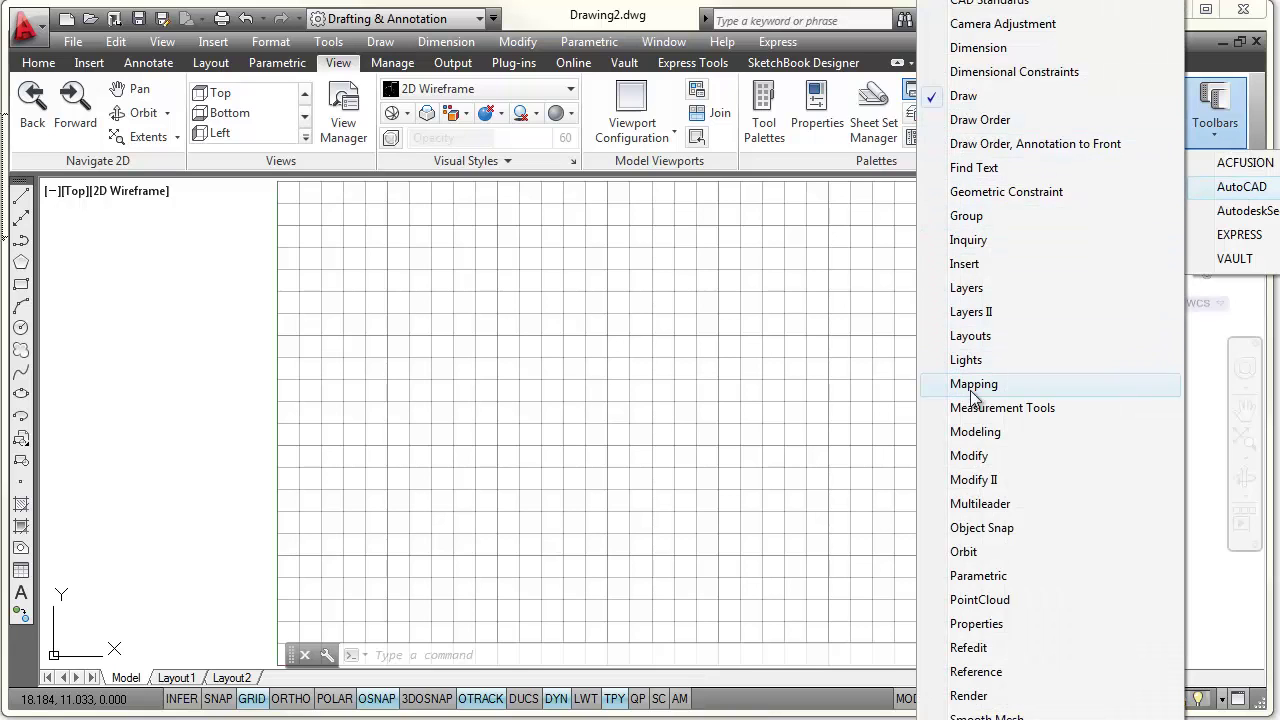
pyautogui.click(968, 458)
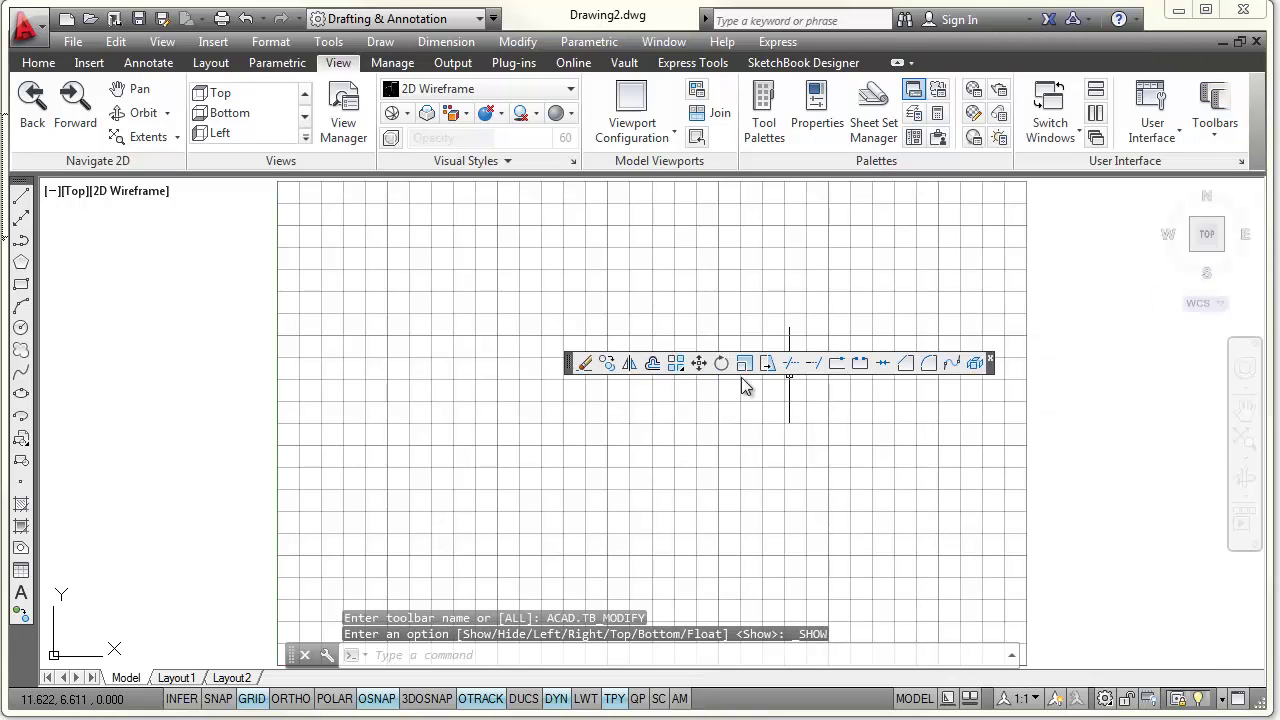
pyautogui.moveTo(570, 370); pyautogui.dragTo(458, 340)
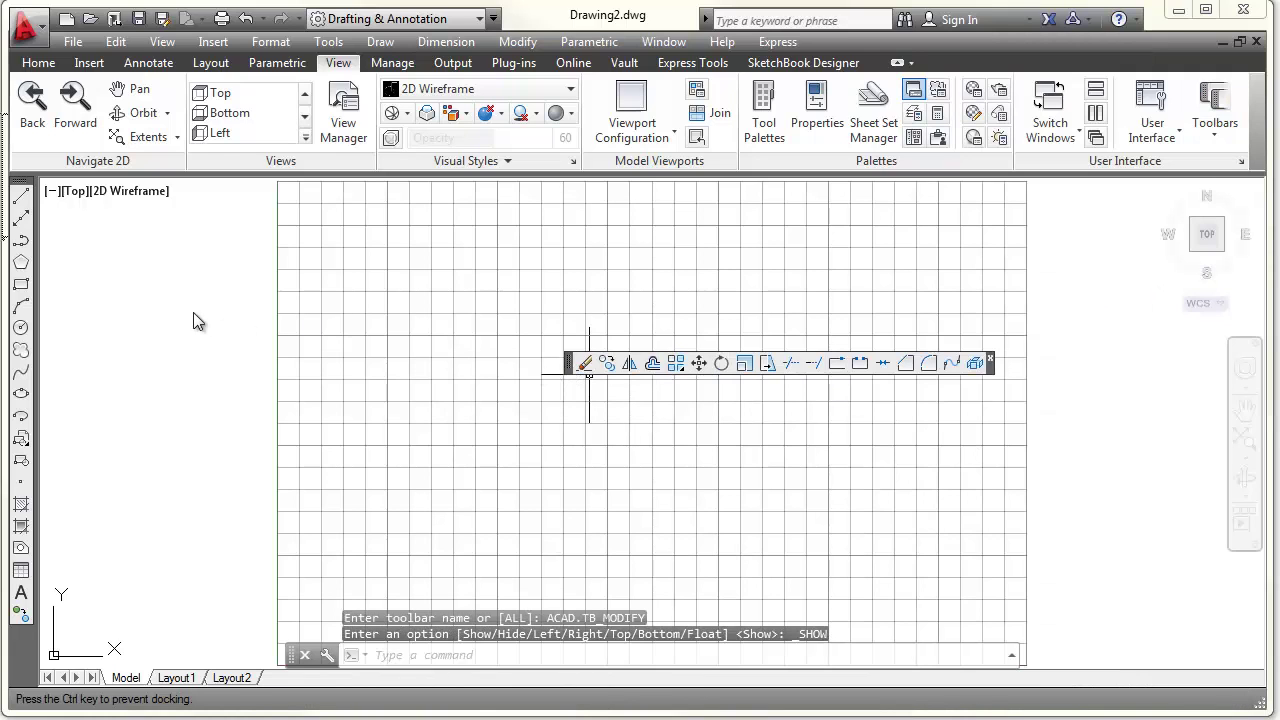
pyautogui.moveTo(41, 298); pyautogui.dragTo(40, 298)
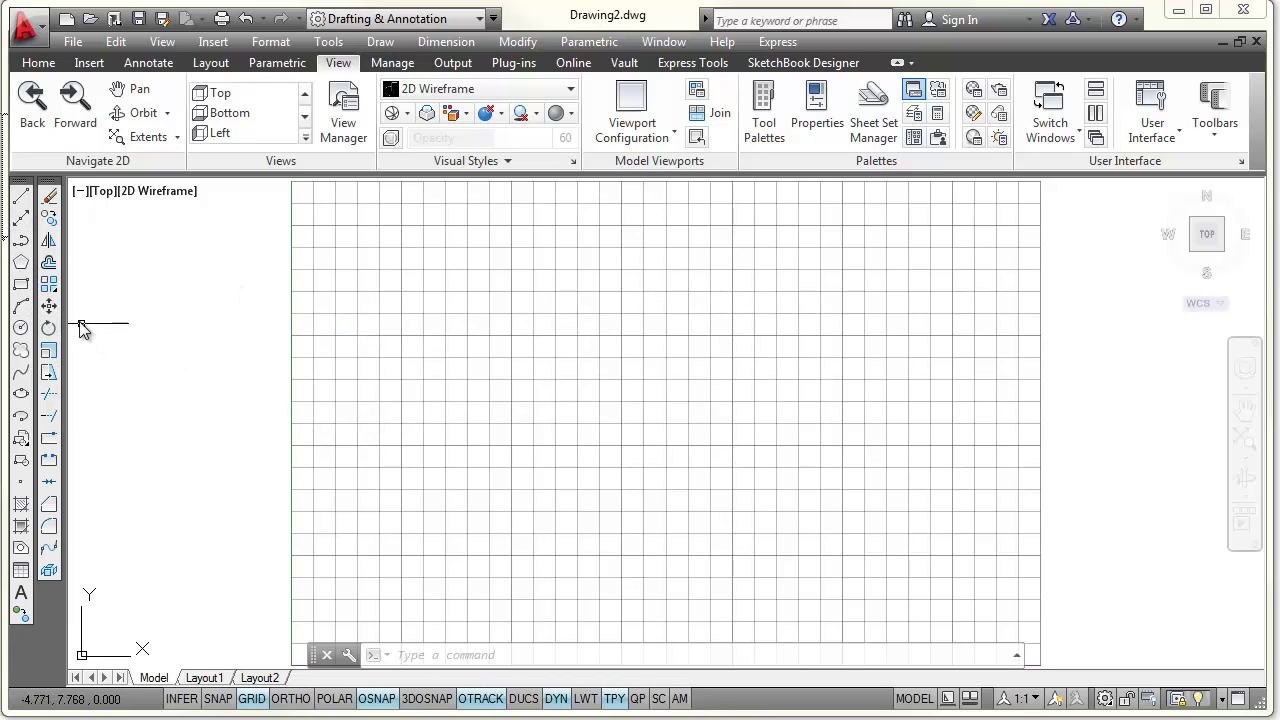
pyautogui.rightClick(52, 226)
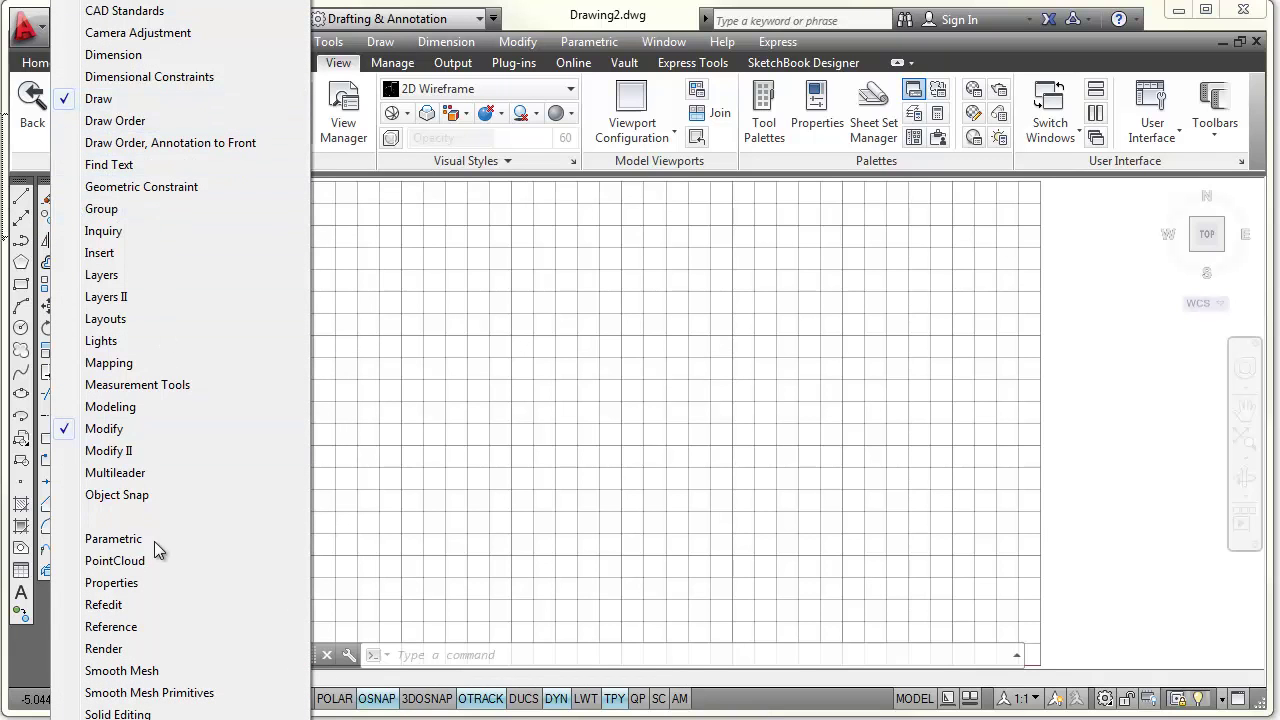
pyautogui.click(104, 497)
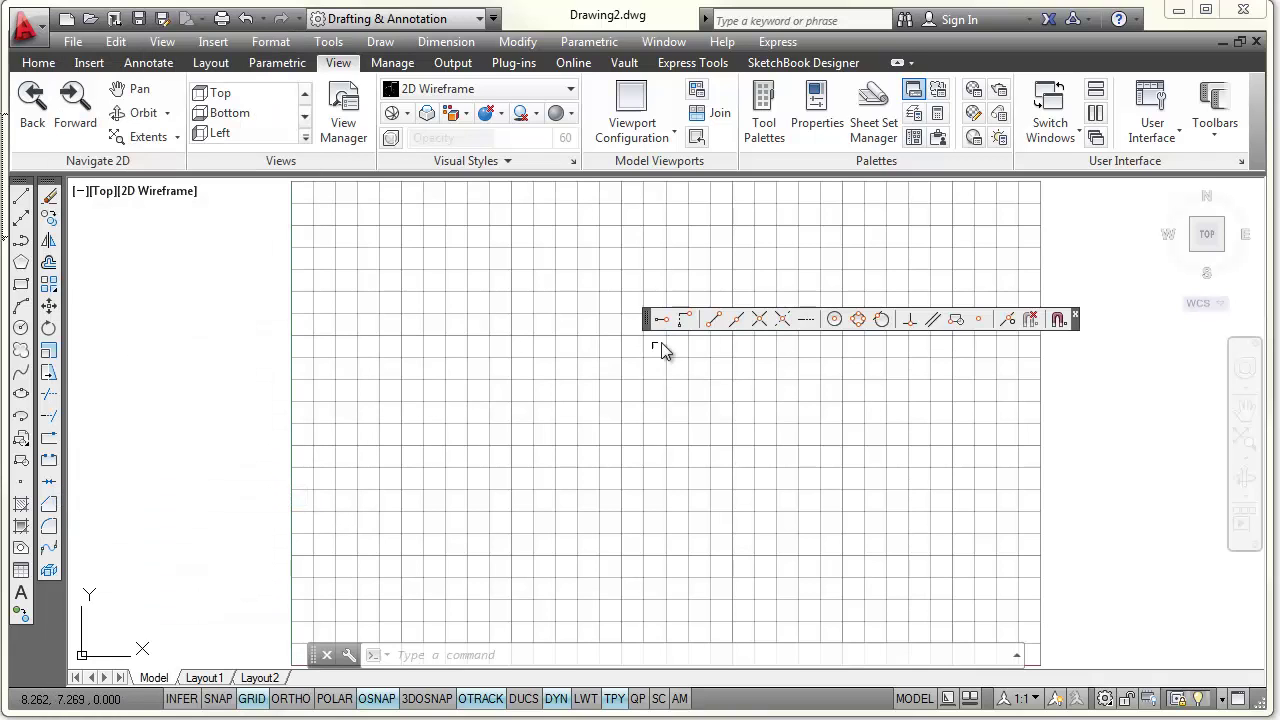
pyautogui.moveTo(654, 331); pyautogui.dragTo(650, 325)
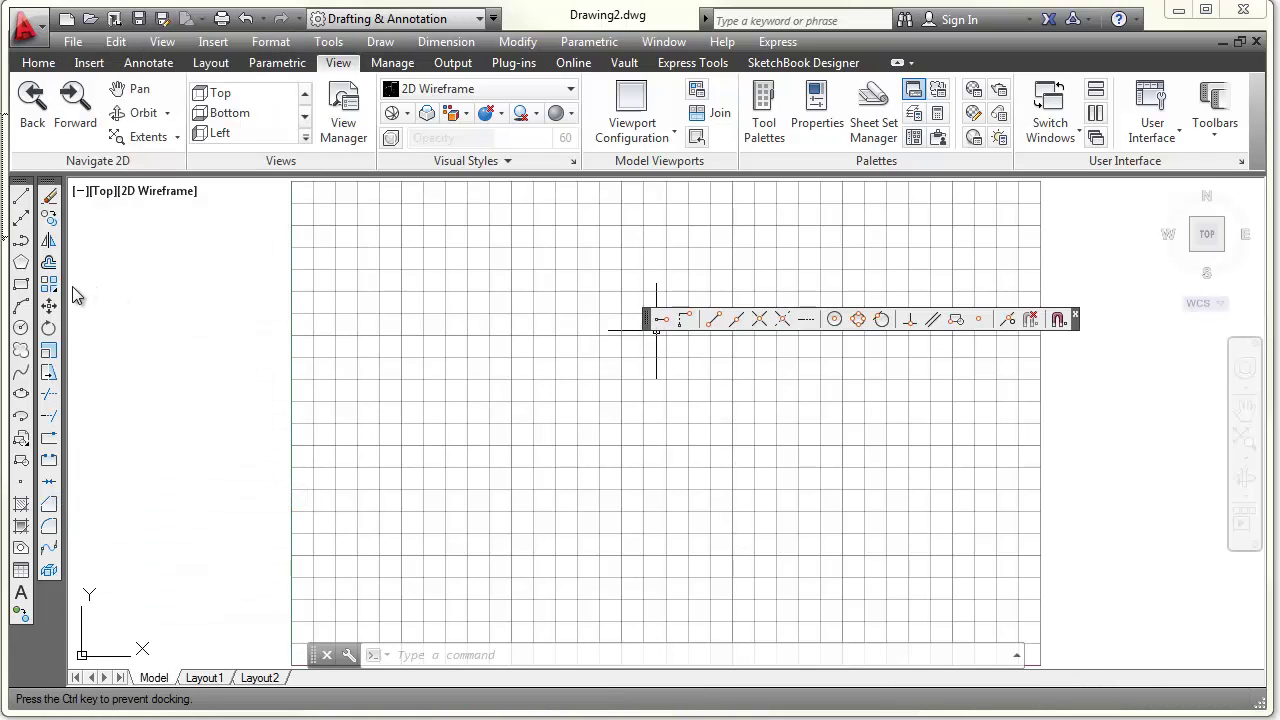
pyautogui.moveTo(64, 285); pyautogui.dragTo(66, 287)
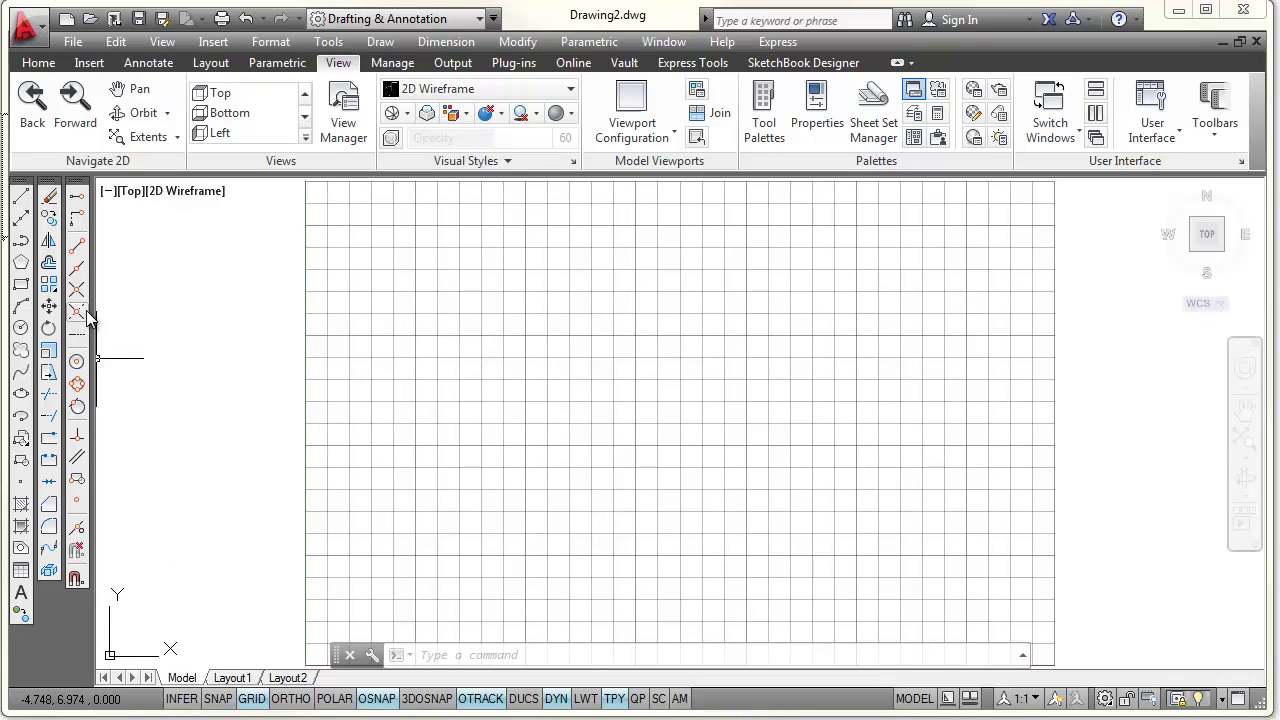
pyautogui.rightClick(80, 310)
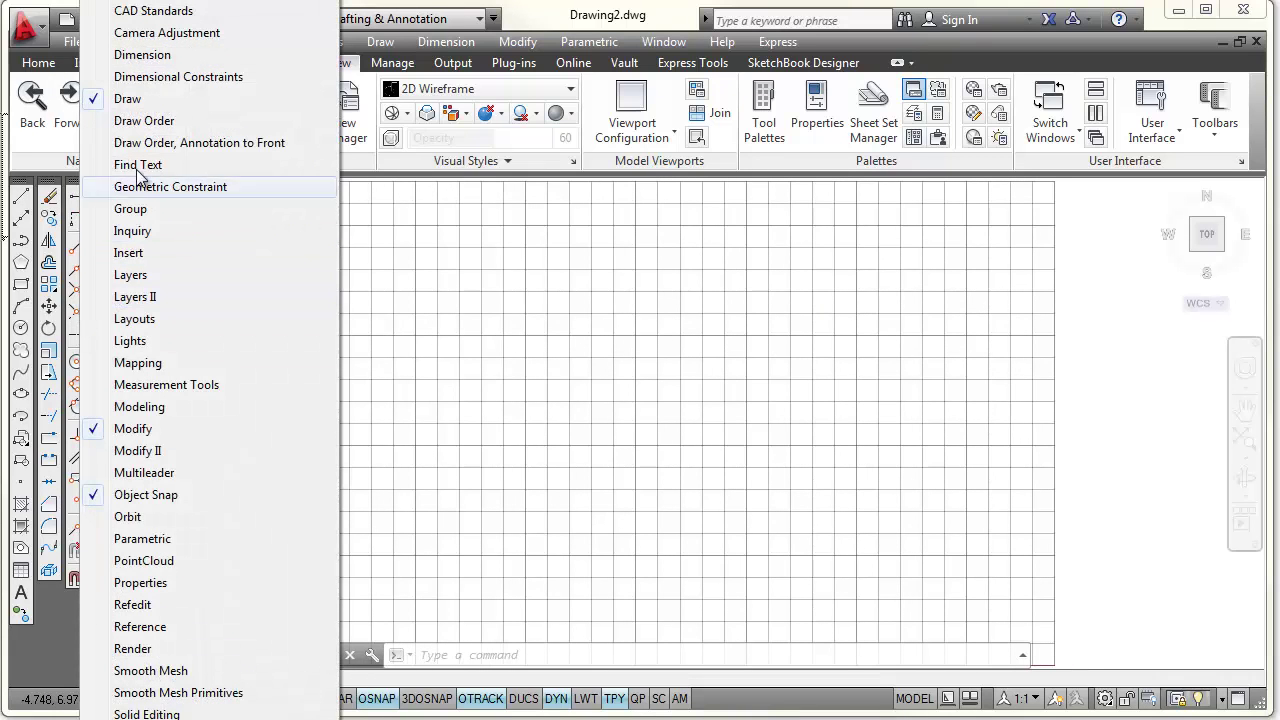
pyautogui.click(130, 57)
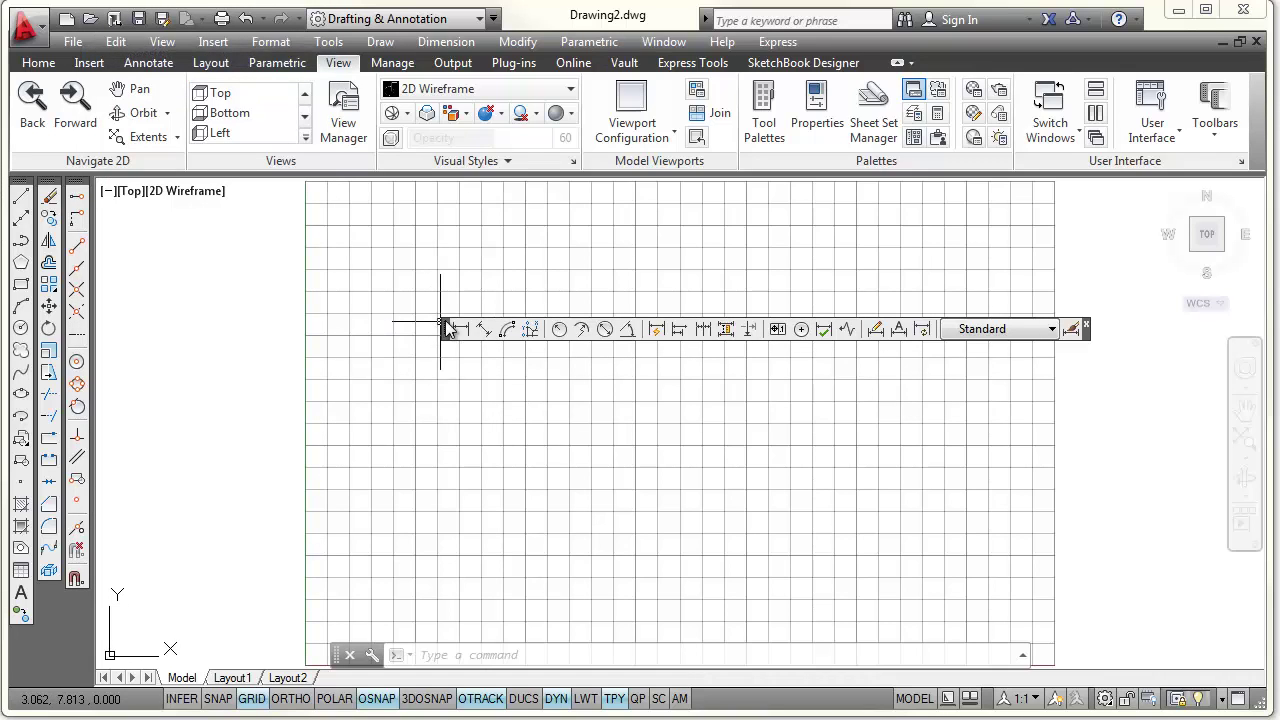
pyautogui.moveTo(444, 329); pyautogui.dragTo(342, 318)
pyautogui.moveTo(97, 359); pyautogui.dragTo(110, 399)
pyautogui.moveTo(169, 485); pyautogui.dragTo(240, 458)
pyautogui.moveTo(170, 485); pyautogui.dragTo(104, 412)
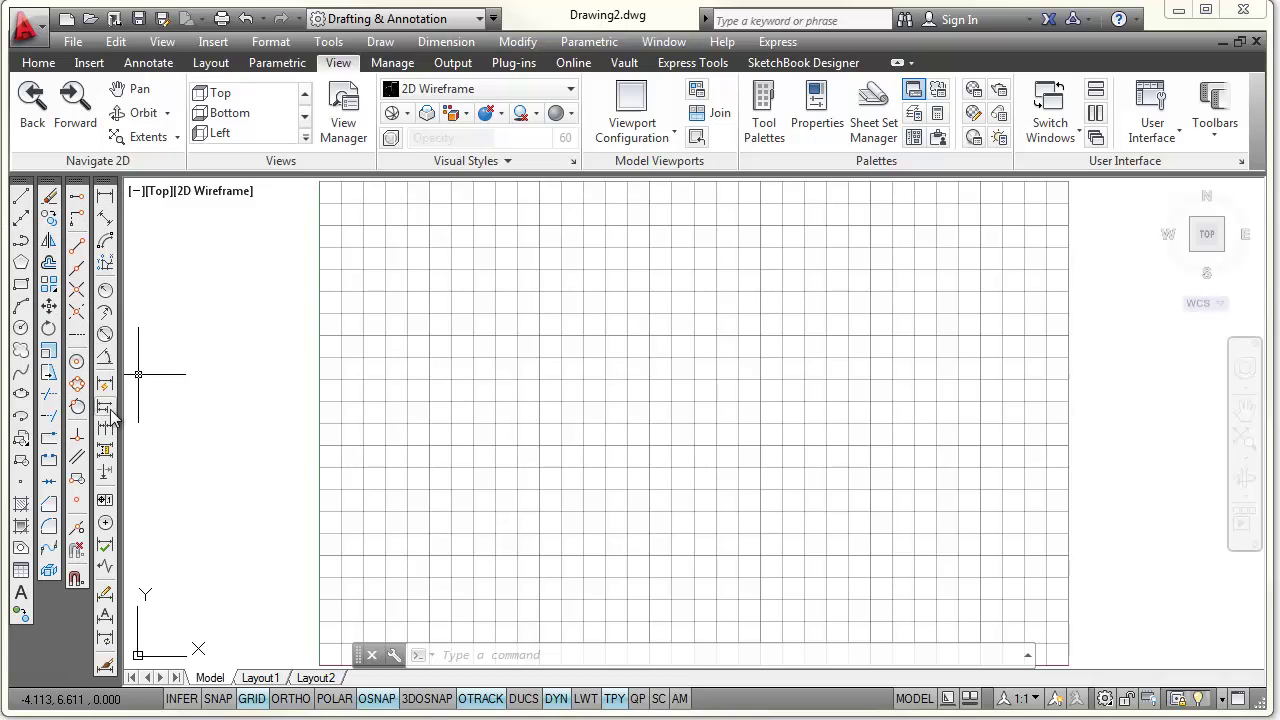
pyautogui.moveTo(395, 530)
pyautogui.mouseDown(button='middle')
pyautogui.moveTo(369, 521)
pyautogui.moveTo(449, 523)
pyautogui.moveTo(349, 534)
pyautogui.moveTo(362, 527)
pyautogui.mouseUp(button='middle')
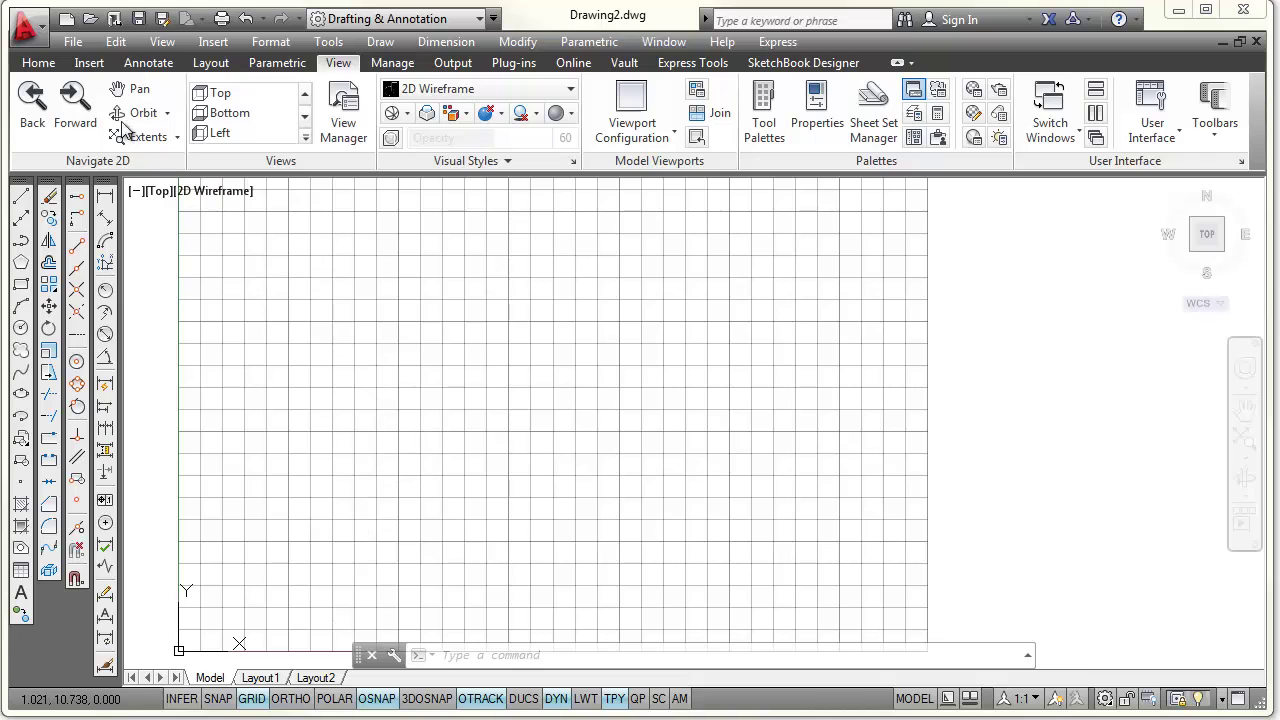
# Switch to the Home tab and expand the Draw and Modify panel slide-outs.
pyautogui.click(40, 63)
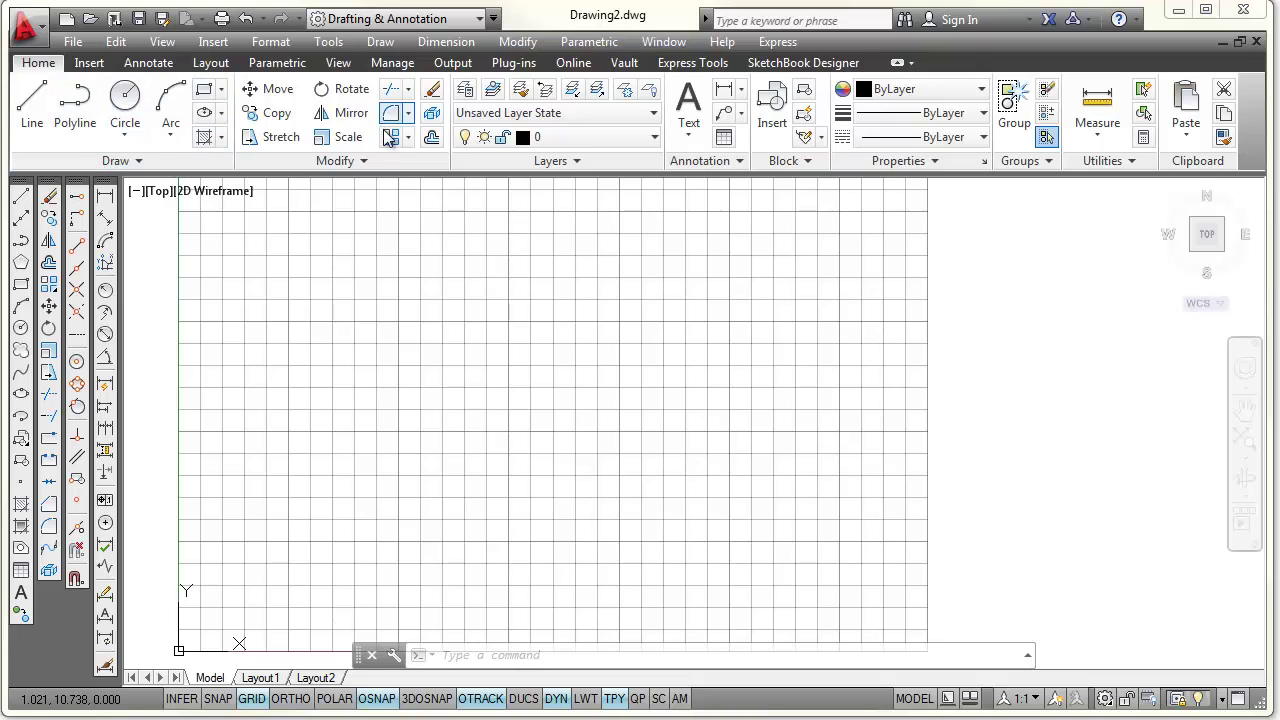
pyautogui.click(140, 158)
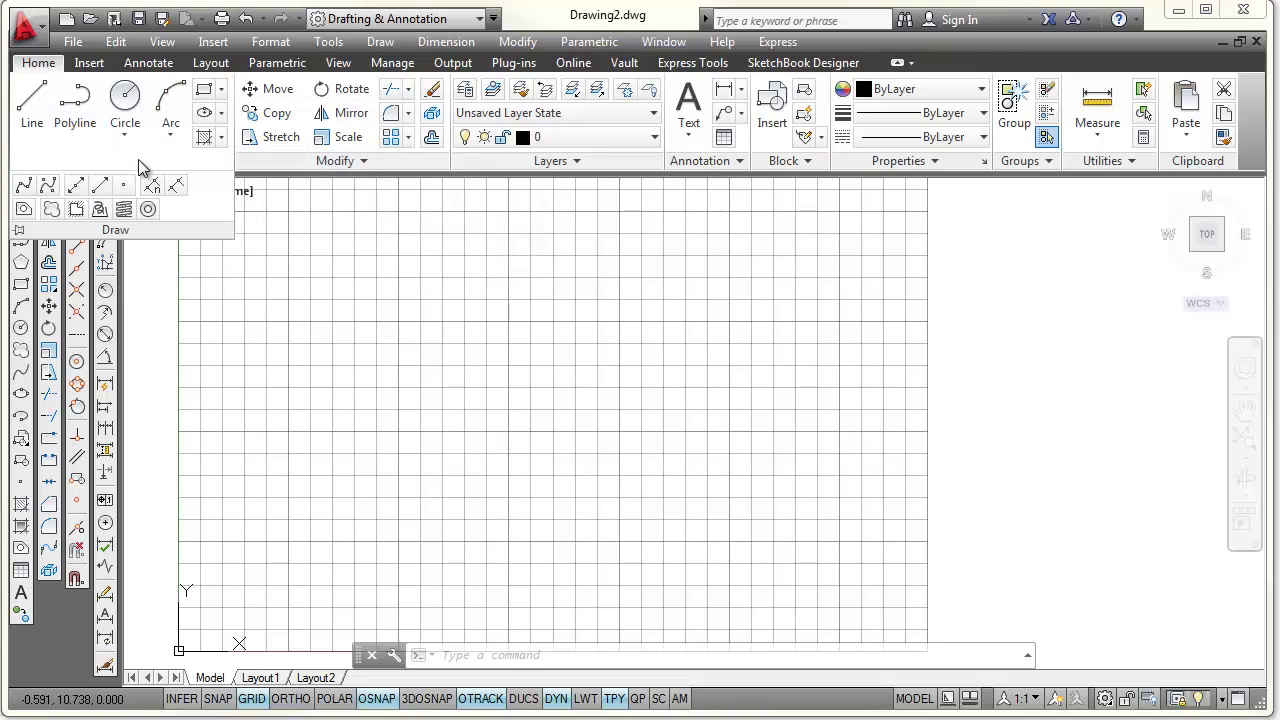
pyautogui.click(160, 320)
pyautogui.click(163, 312)
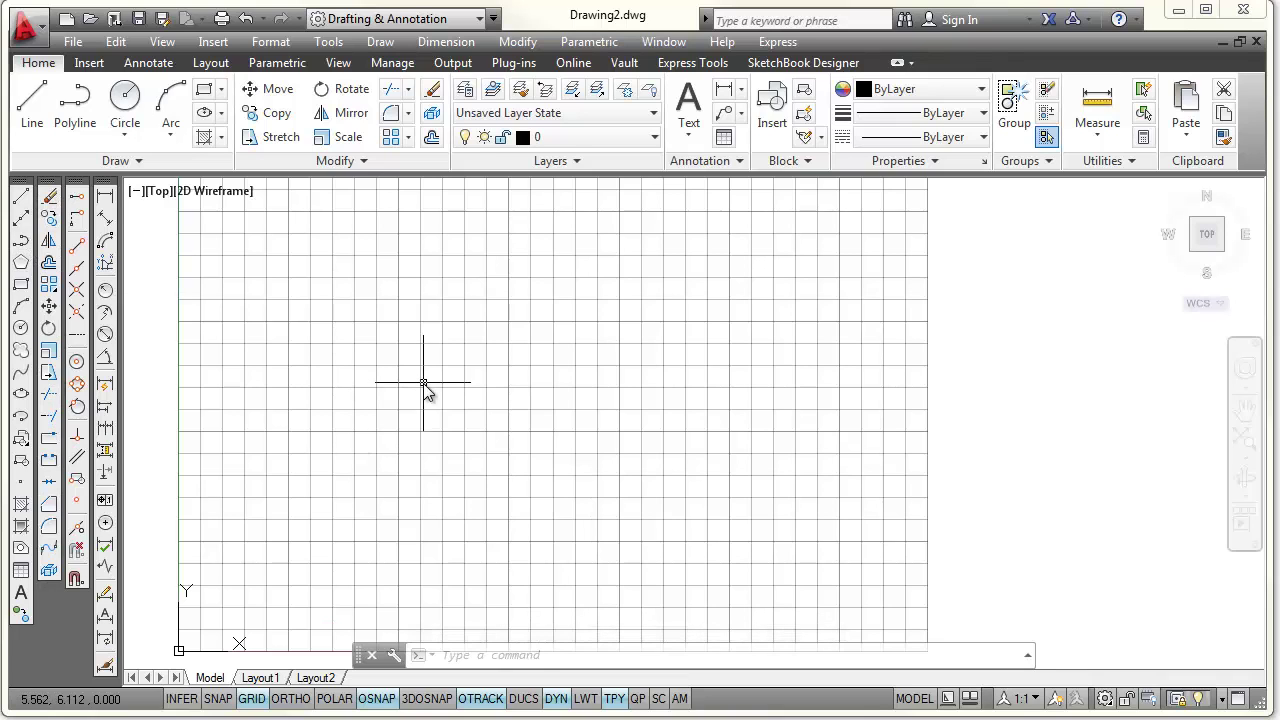
pyautogui.click(367, 162)
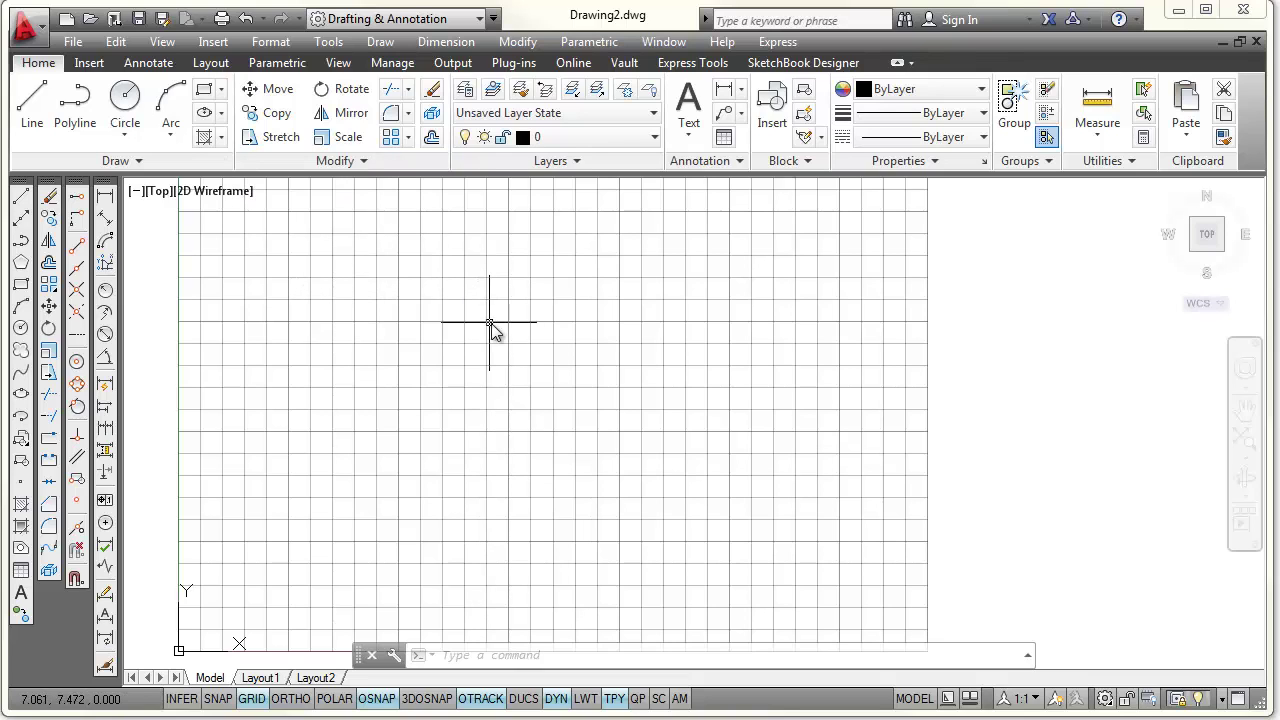
pyautogui.press('Escape')
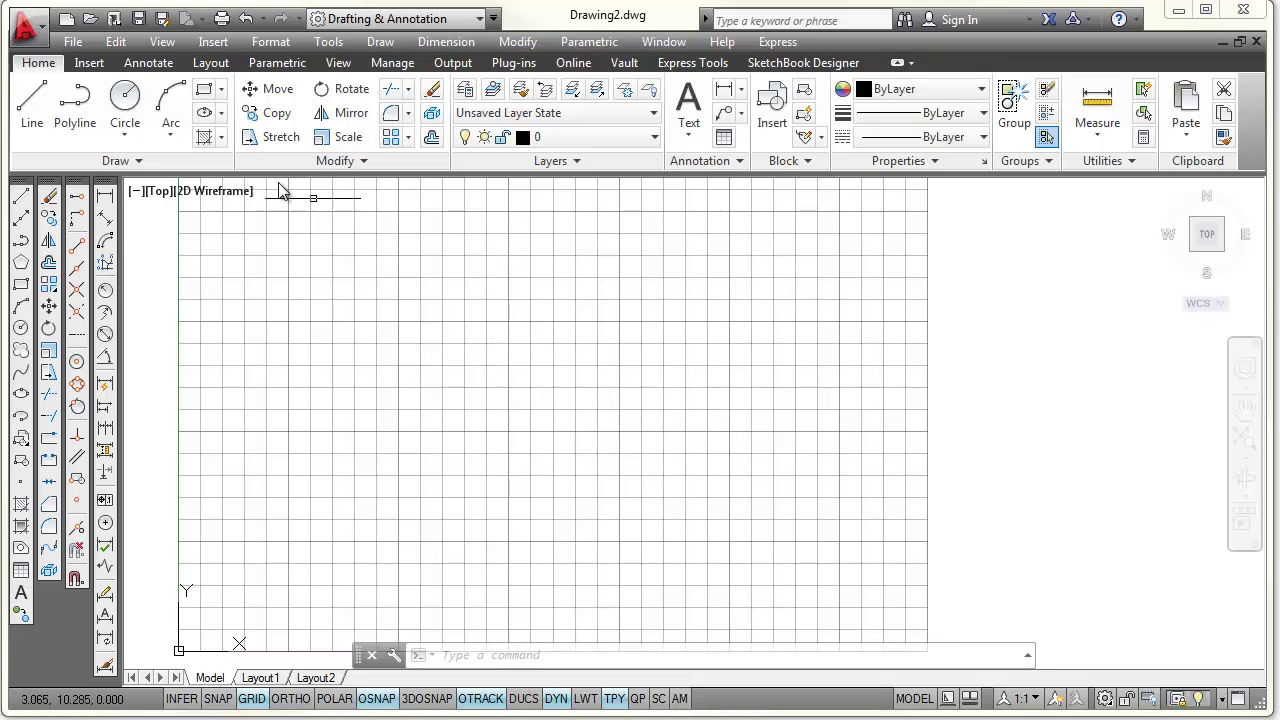
# Draw a closed line outline from the upper-left corner around and back to the start.
pyautogui.click(32, 105)
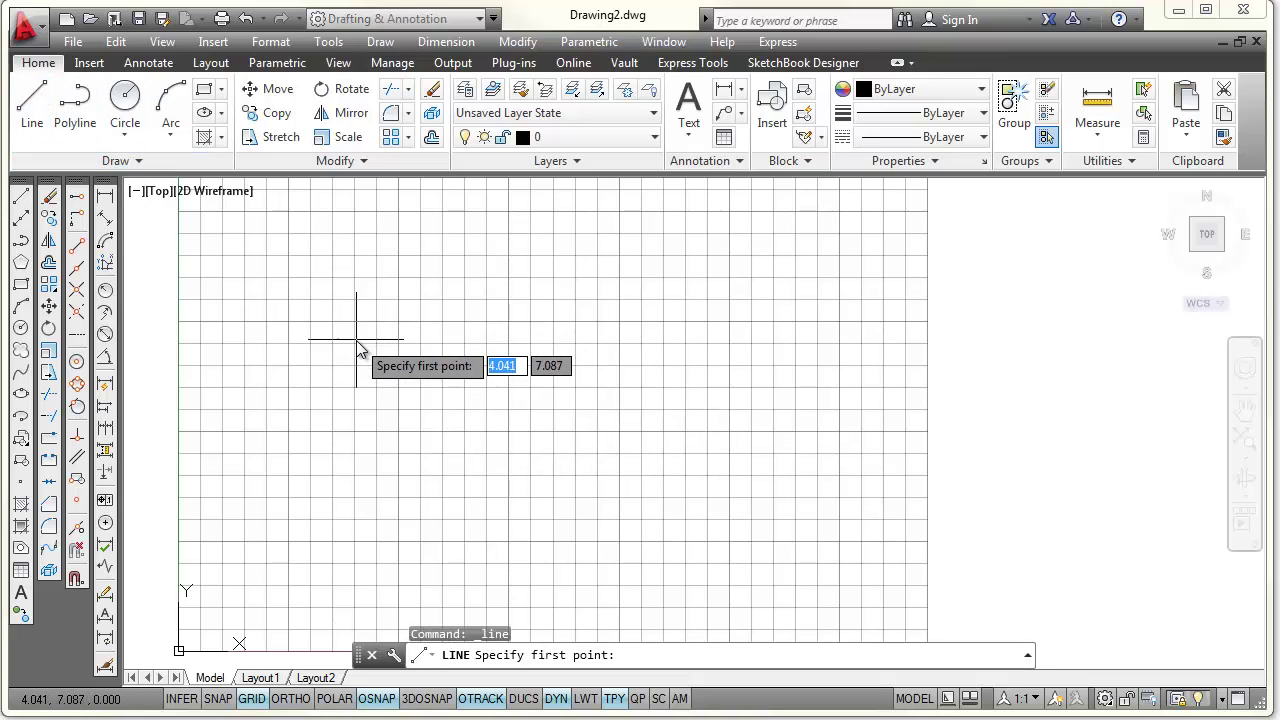
pyautogui.click(356, 338)
pyautogui.click(634, 265)
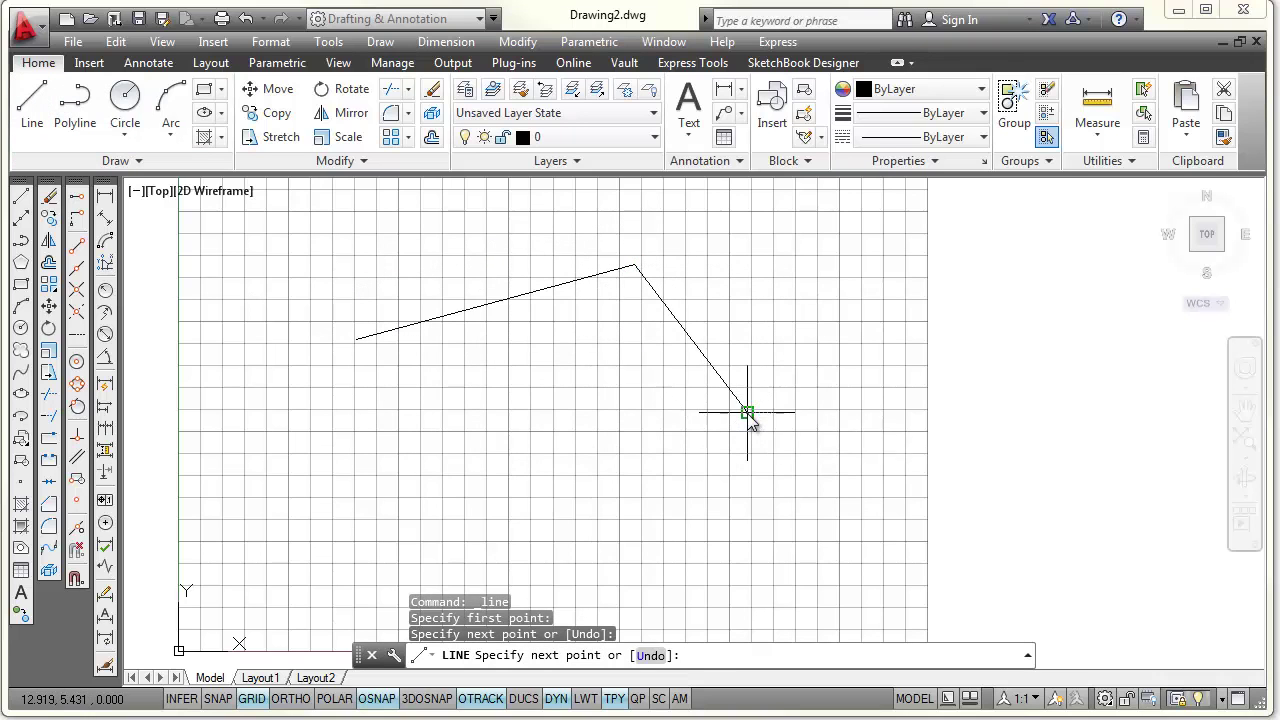
pyautogui.click(747, 412)
pyautogui.click(548, 460)
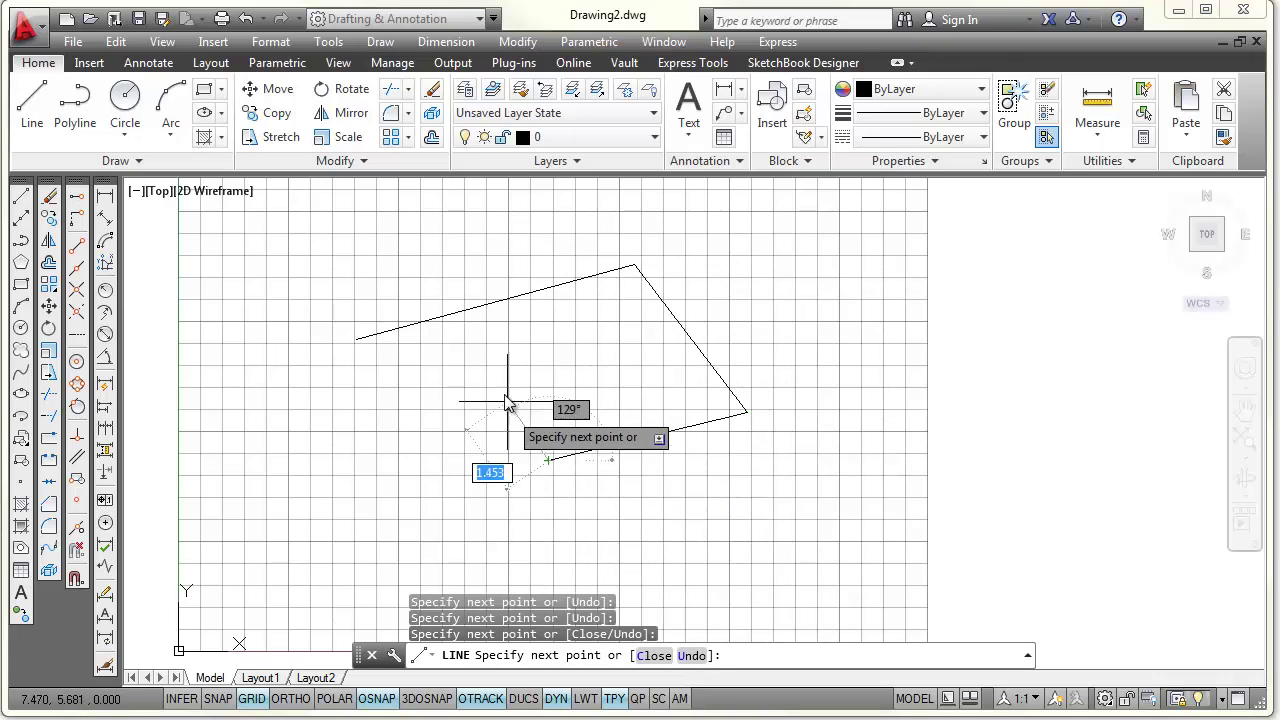
pyautogui.click(373, 452)
pyautogui.click(356, 340)
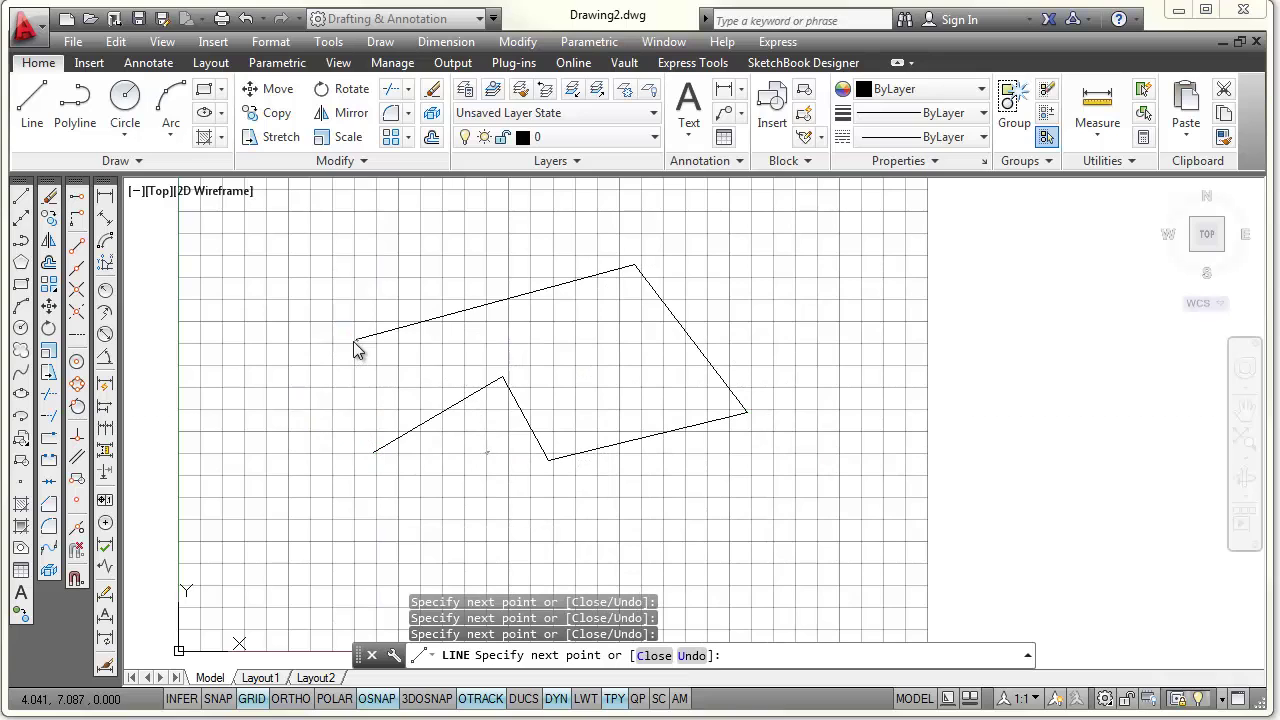
pyautogui.press('Escape')
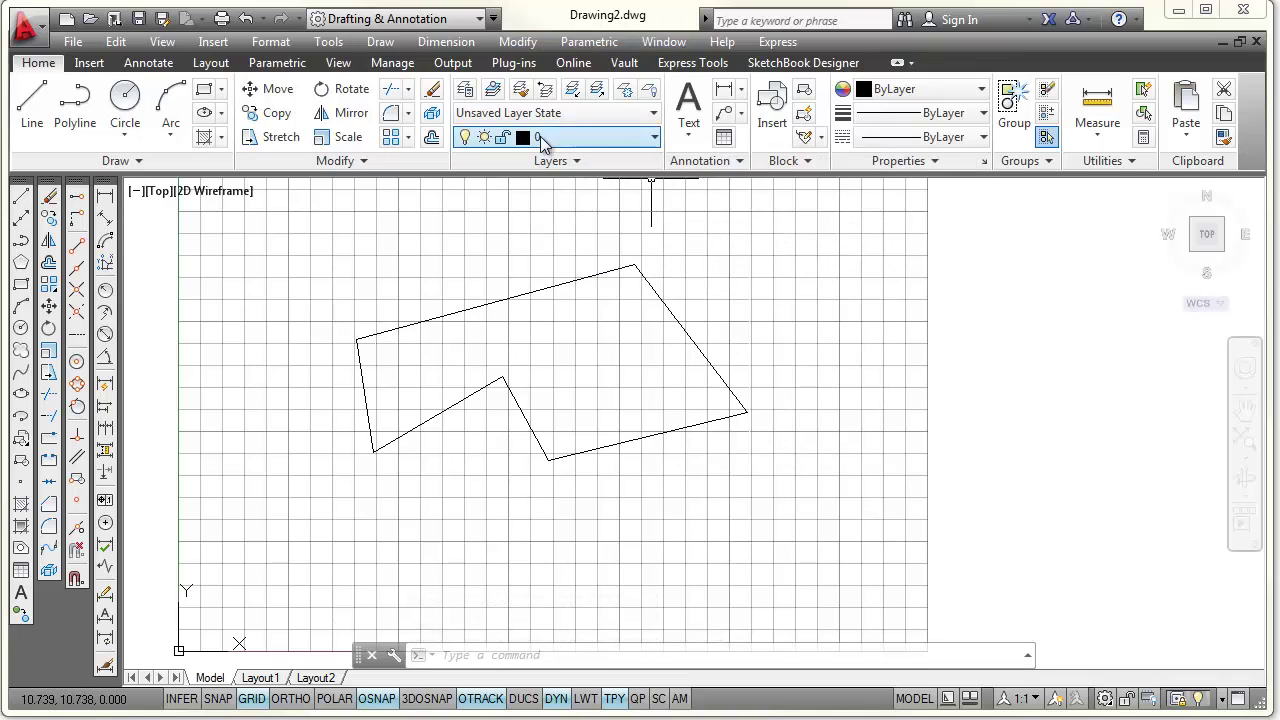
# Check the layer list, which holds only layer 0, then open Layer Properties Manager.
pyautogui.click(655, 138)
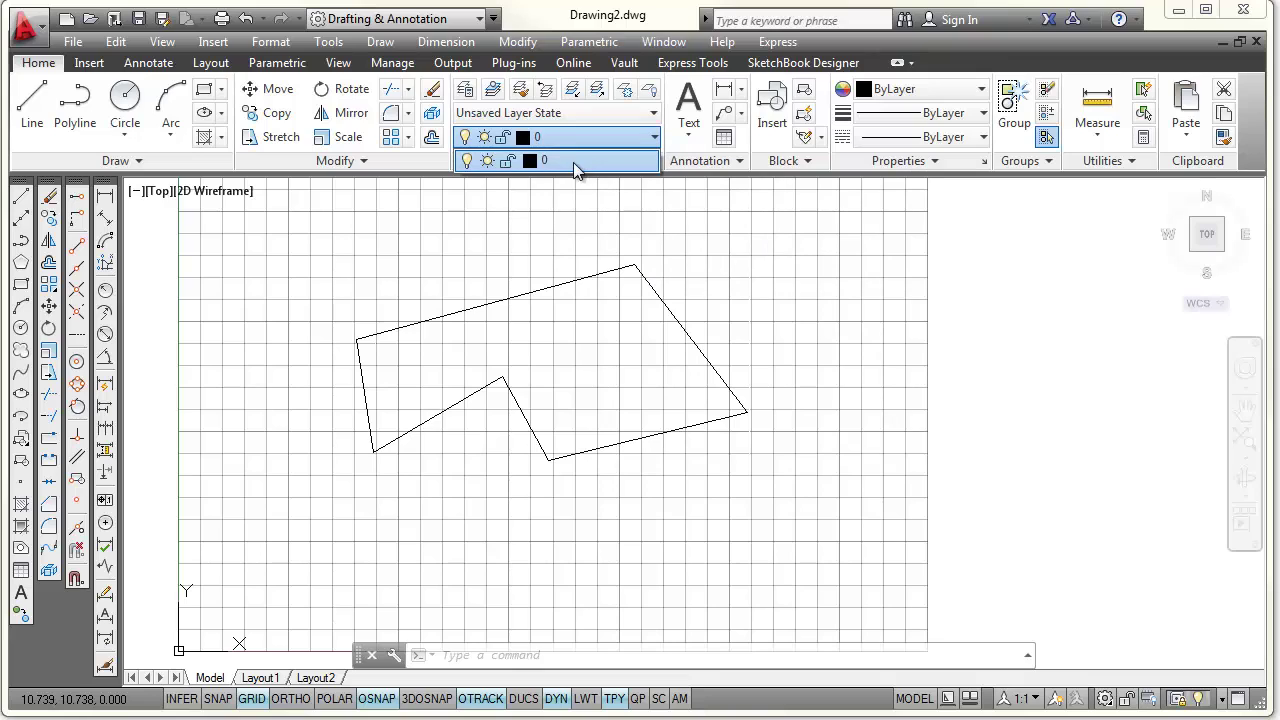
pyautogui.click(699, 246)
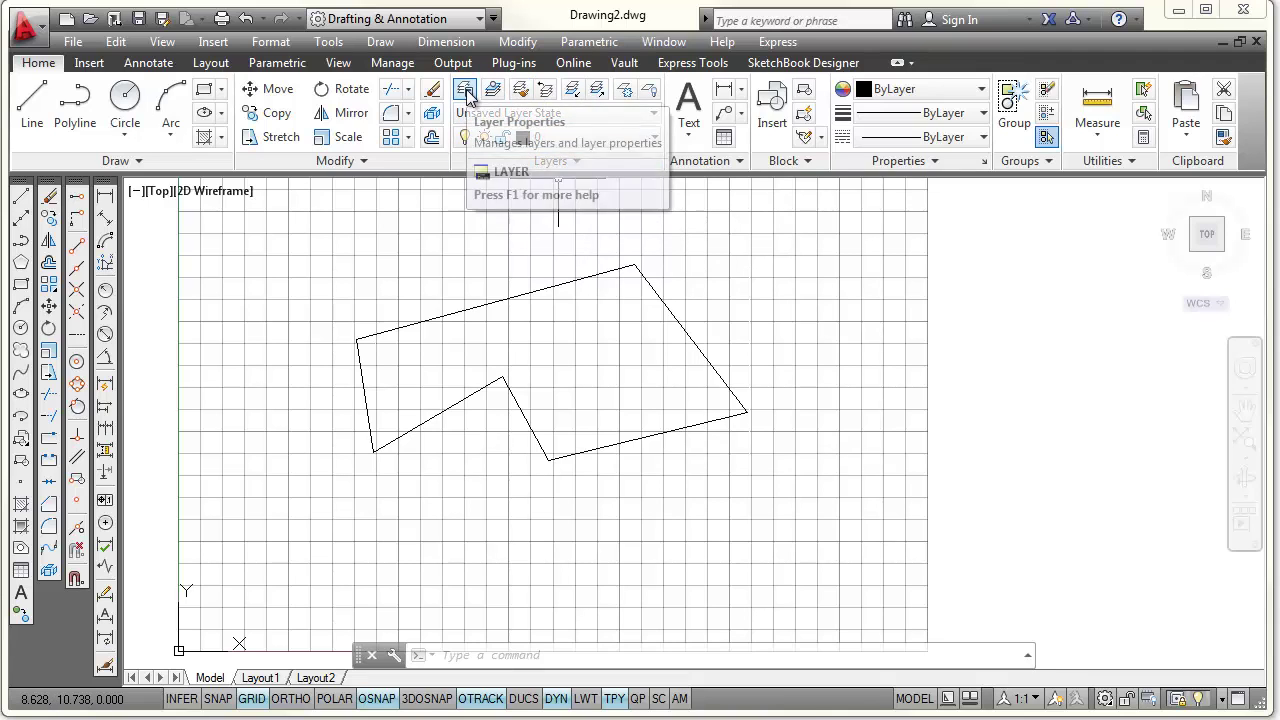
pyautogui.click(466, 92)
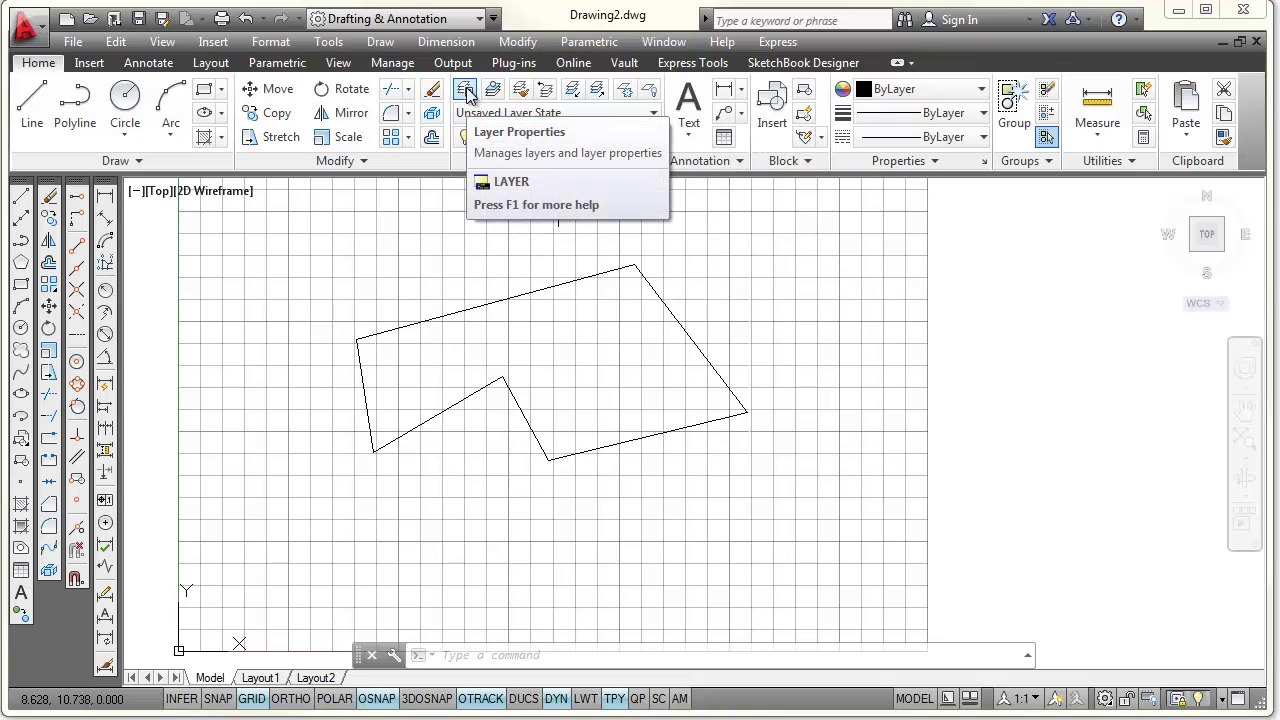
pyautogui.click(466, 92)
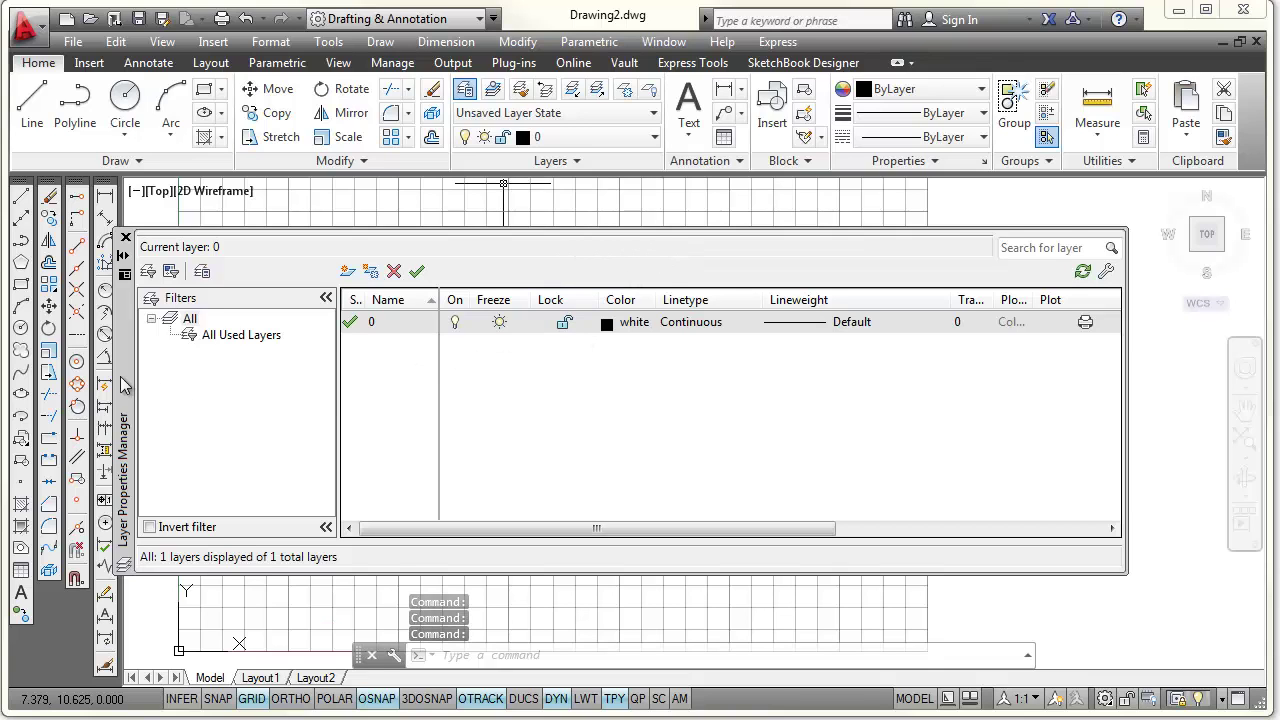
# Reposition the Layer Properties Manager and create a new layer named Object.
pyautogui.moveTo(125, 386); pyautogui.dragTo(193, 385)
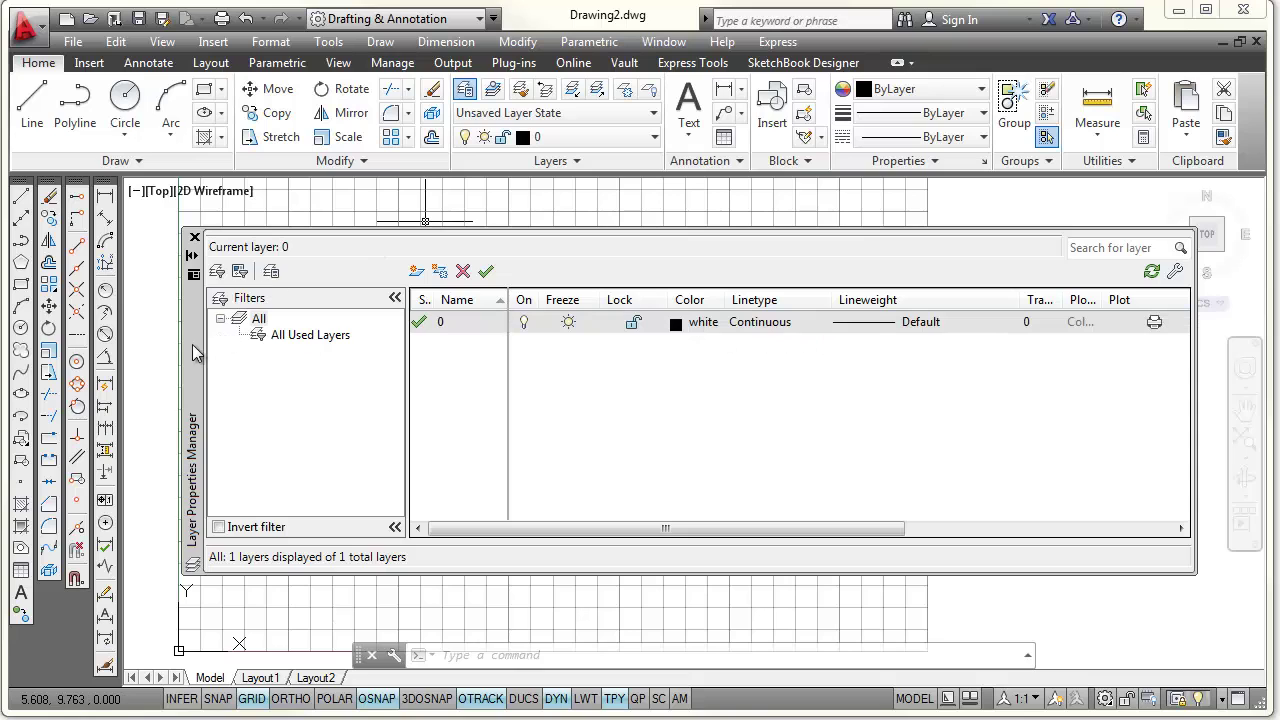
pyautogui.moveTo(192, 344); pyautogui.dragTo(210, 427)
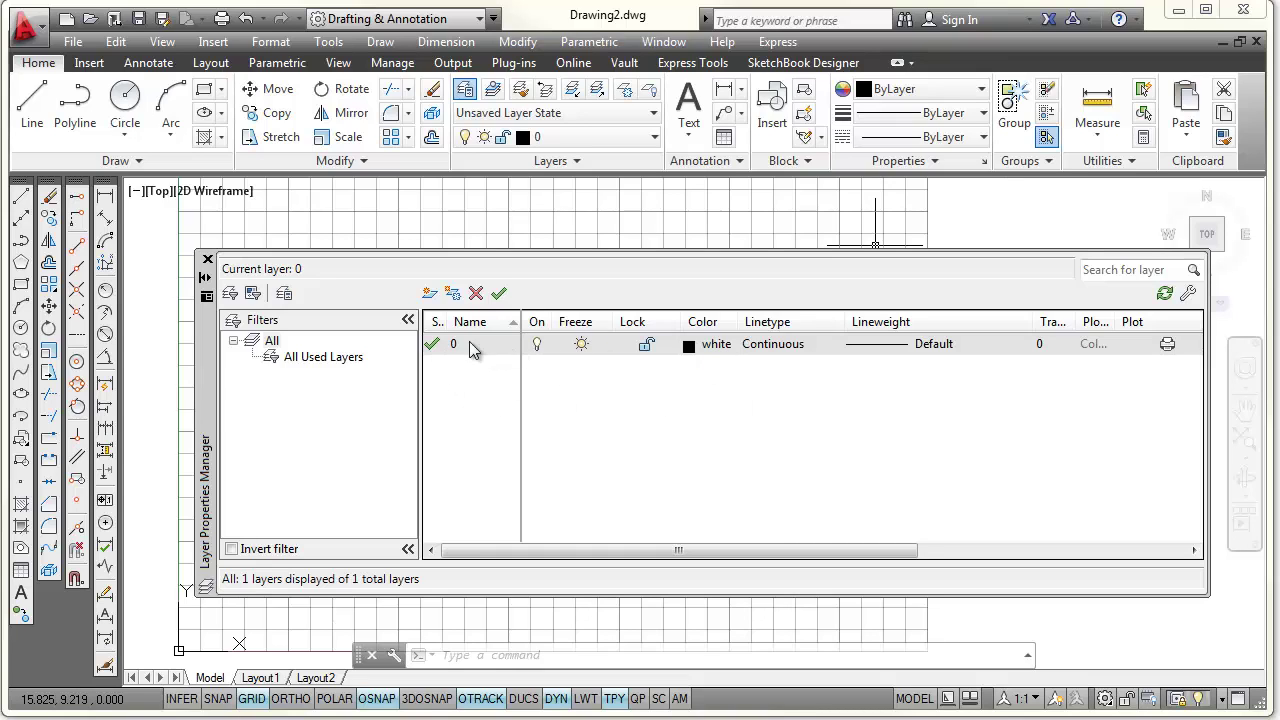
pyautogui.click(430, 295)
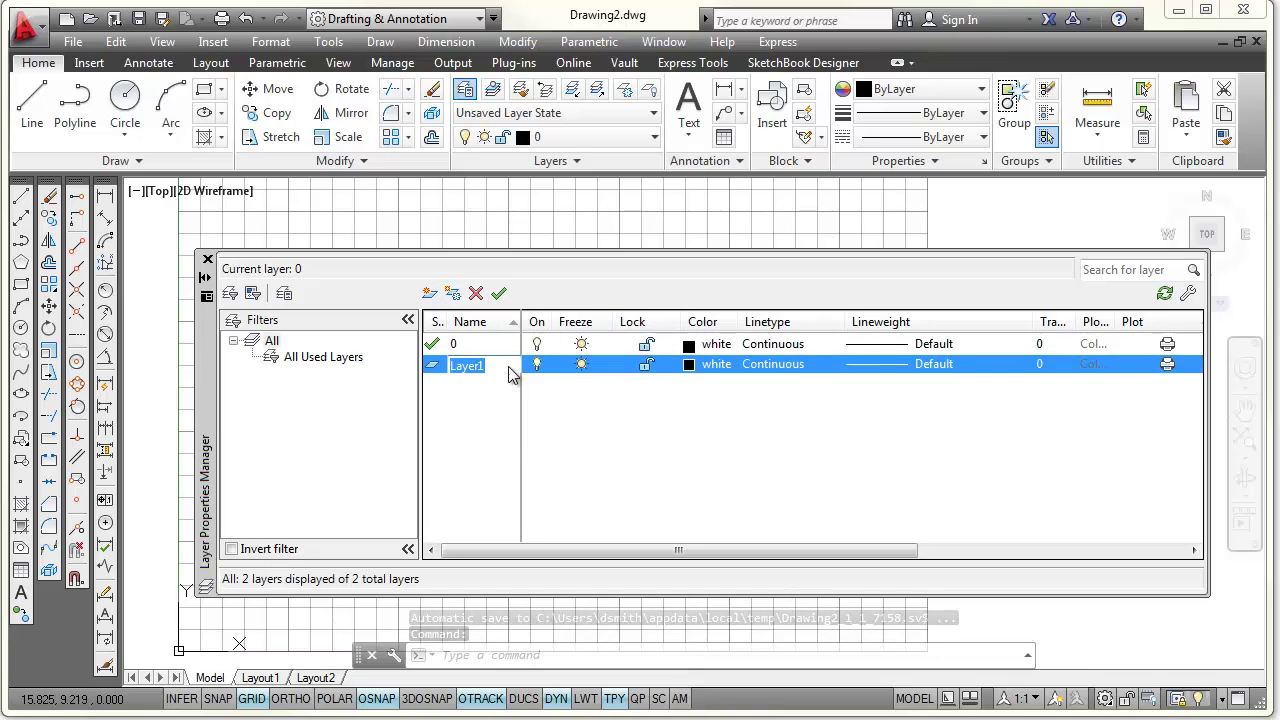
pyautogui.moveTo(501, 365); pyautogui.dragTo(449, 370)
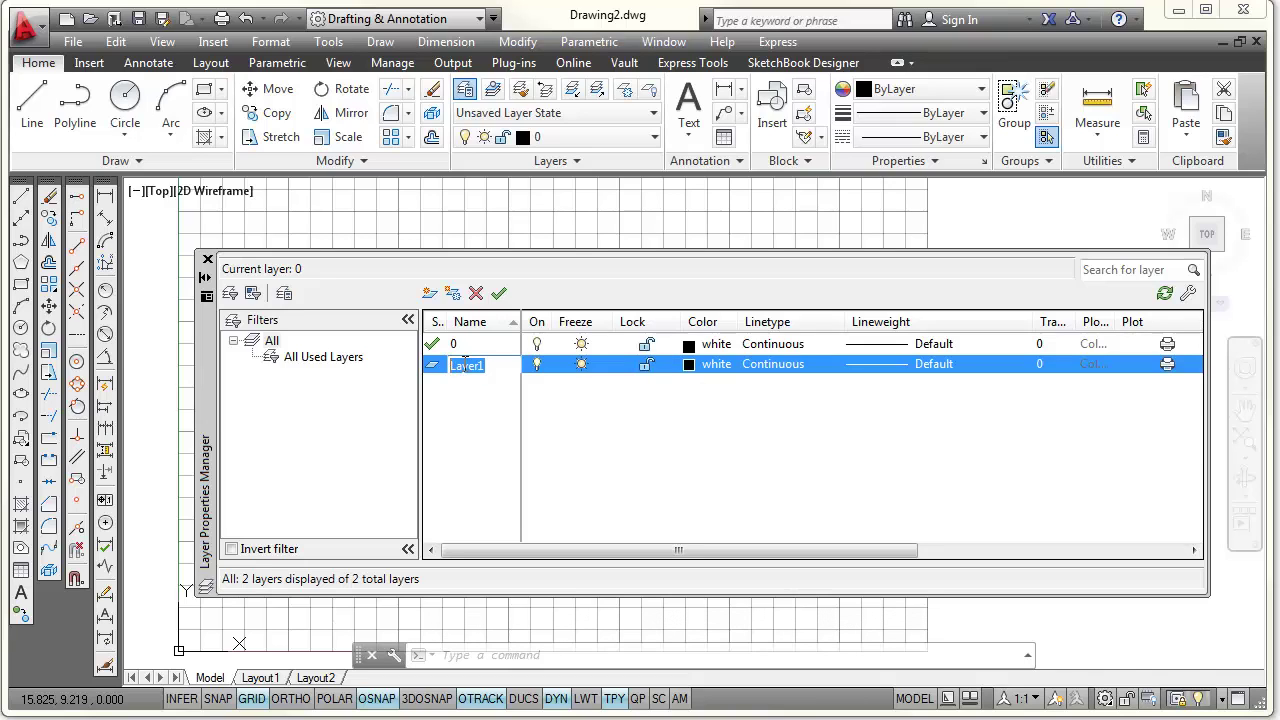
pyautogui.write('Object')
pyautogui.press('Return')
# Set the Object layer's colour to red in Select Color.
pyautogui.click(721, 364)
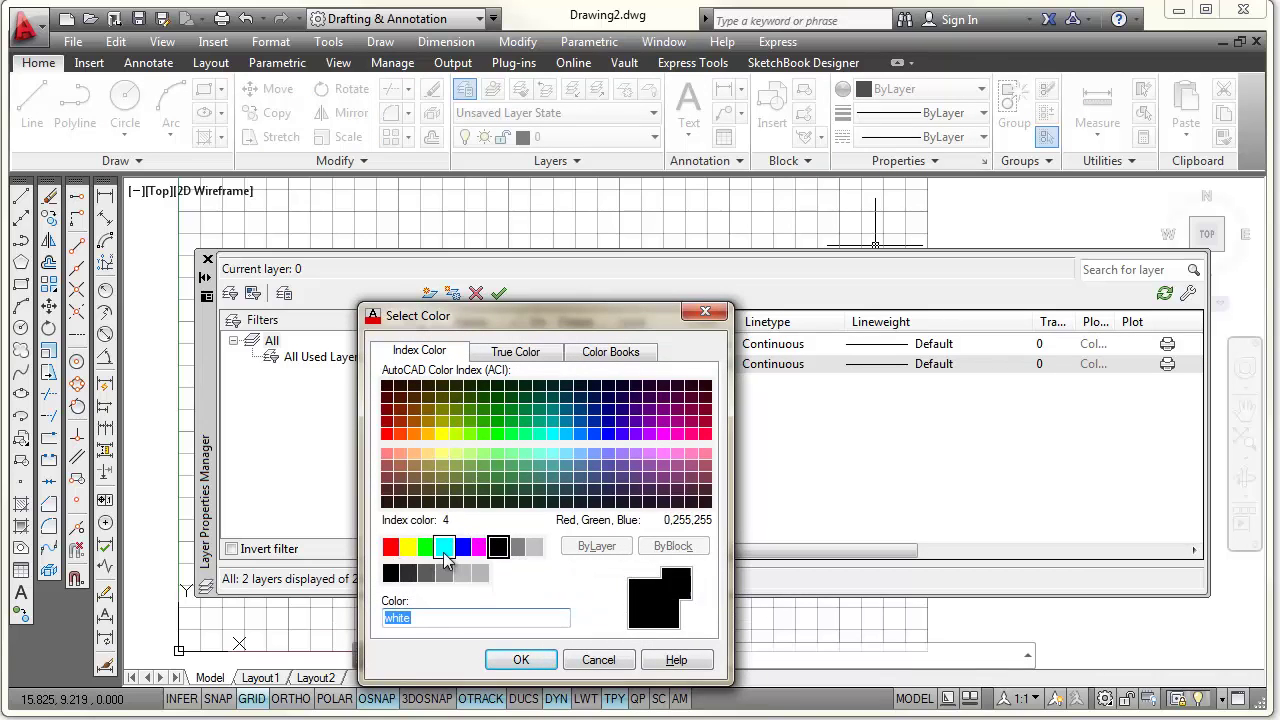
pyautogui.click(390, 547)
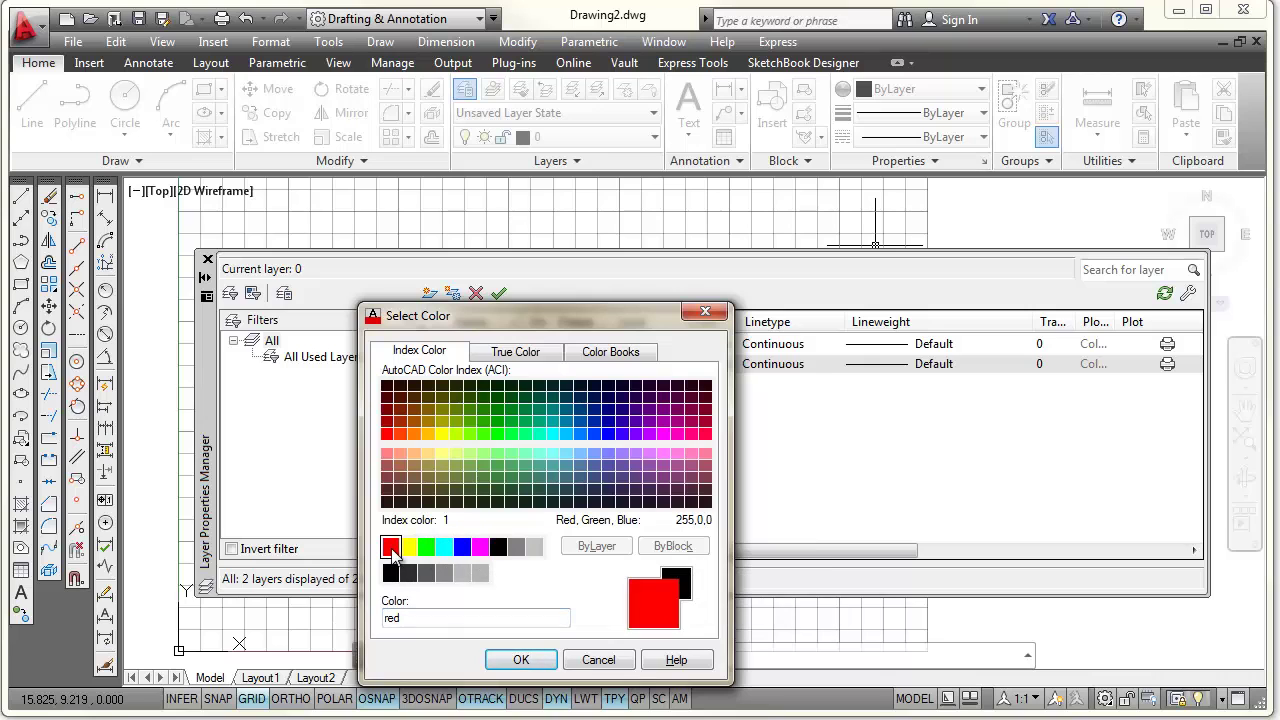
pyautogui.click(521, 660)
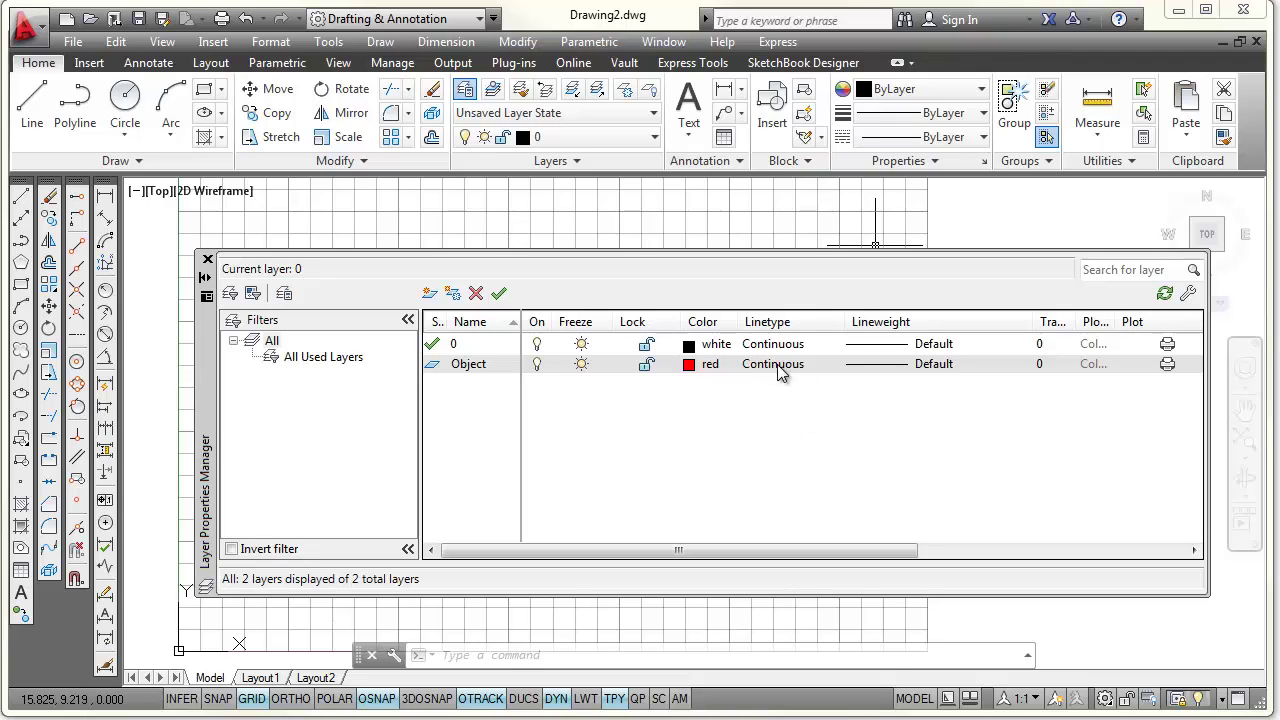
# Give the Object layer a 0.50 mm lineweight and add another new layer.
pyautogui.click(934, 364)
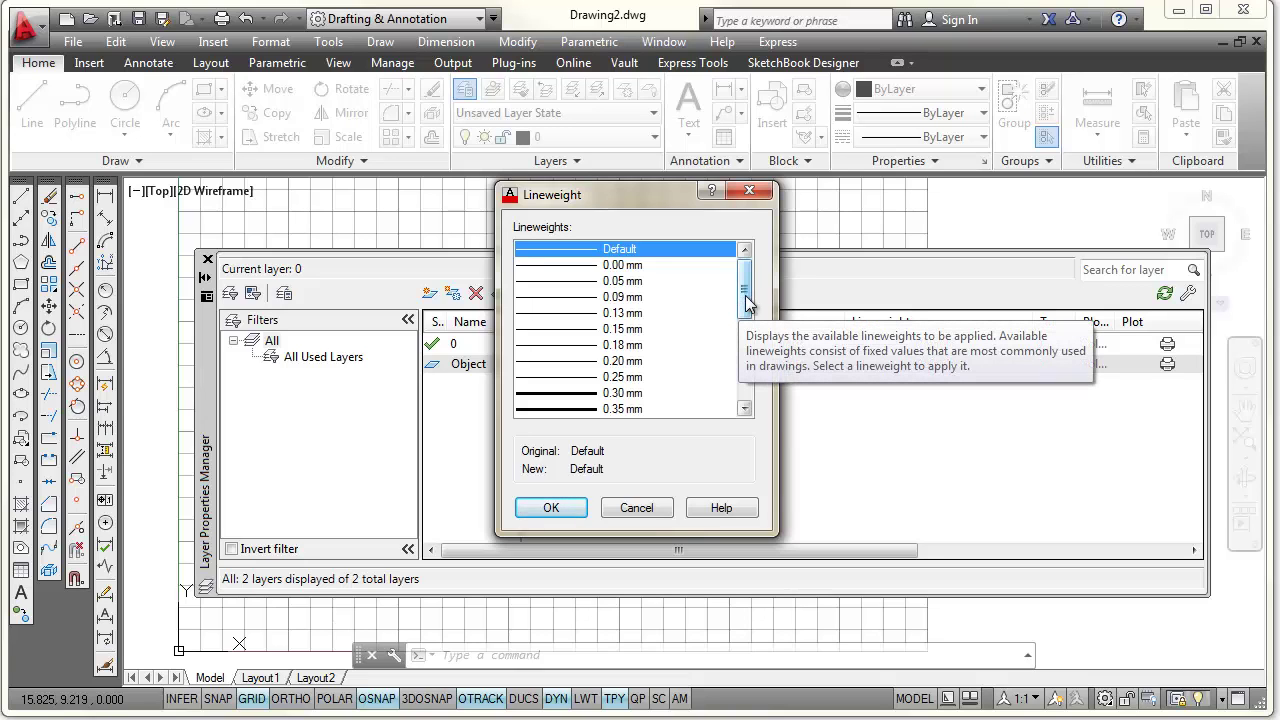
pyautogui.moveTo(747, 295); pyautogui.dragTo(748, 325)
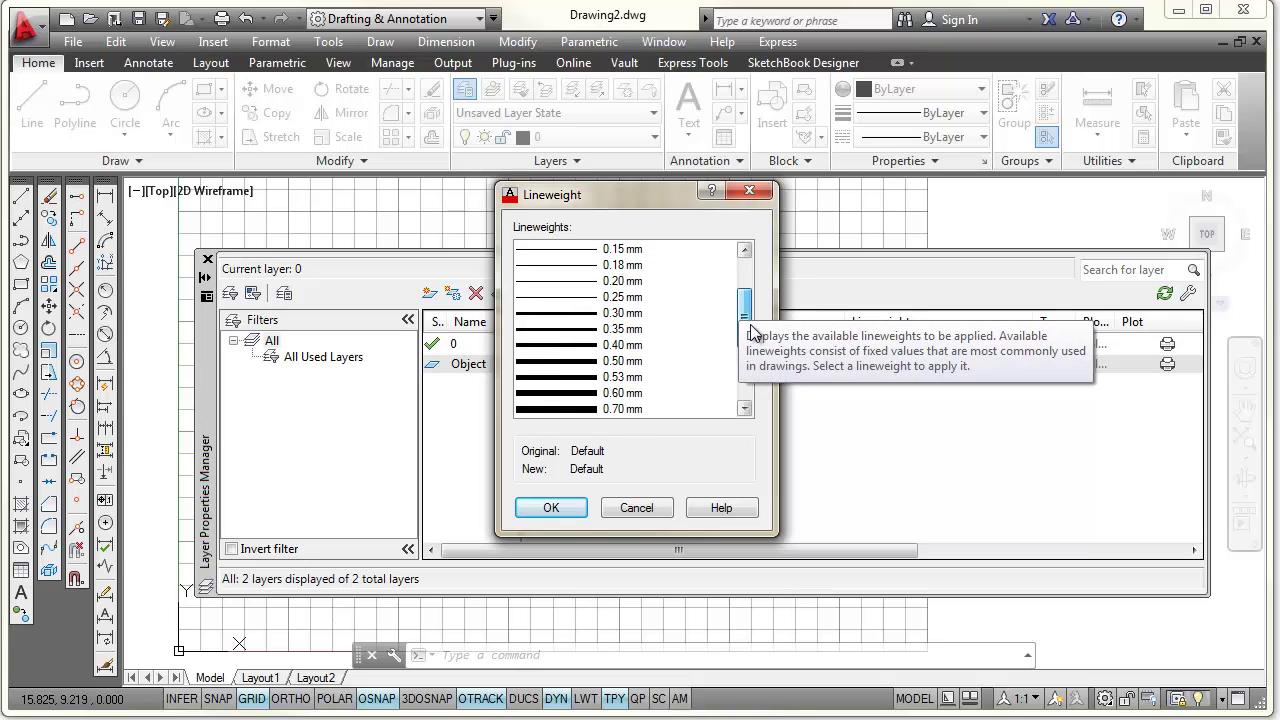
pyautogui.click(634, 362)
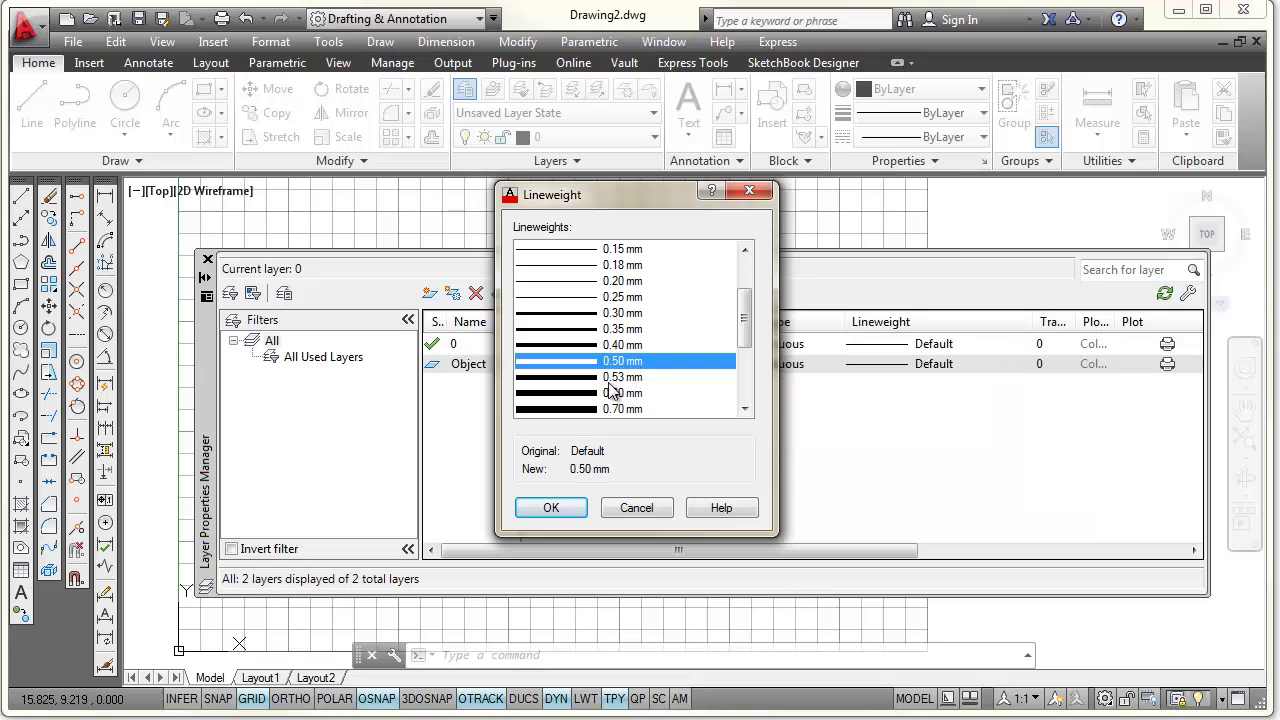
pyautogui.click(554, 510)
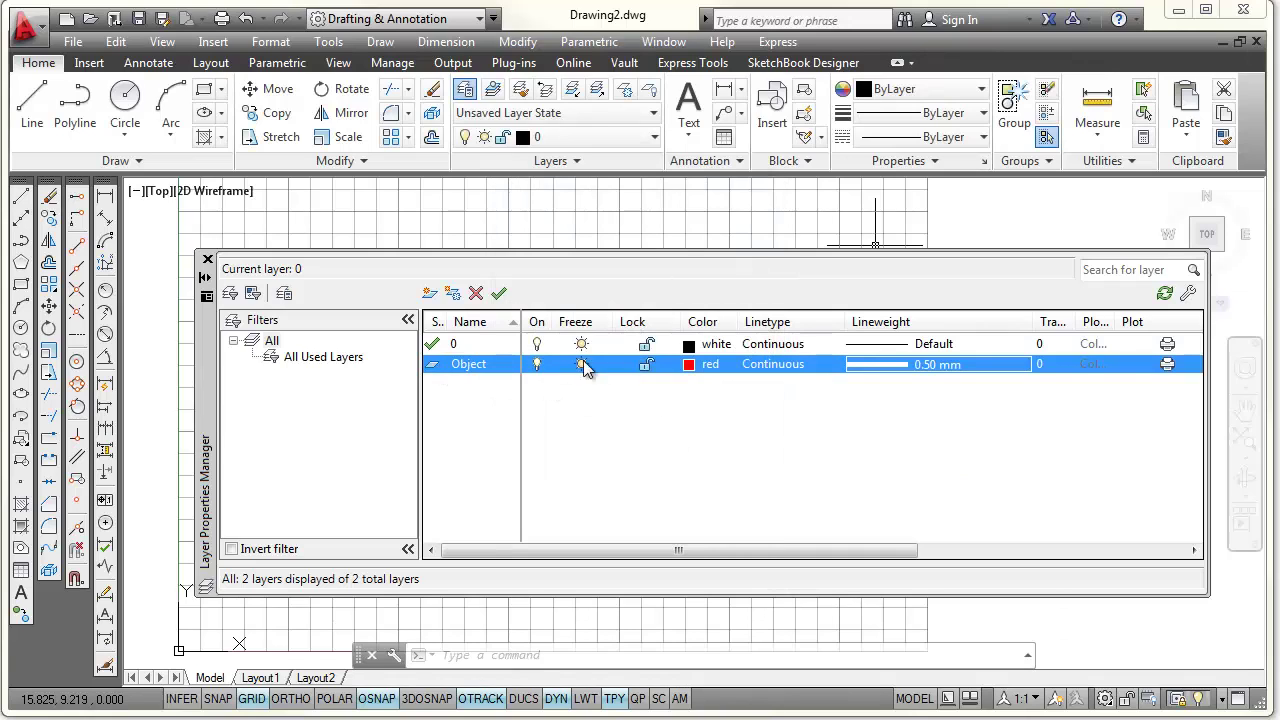
pyautogui.click(430, 293)
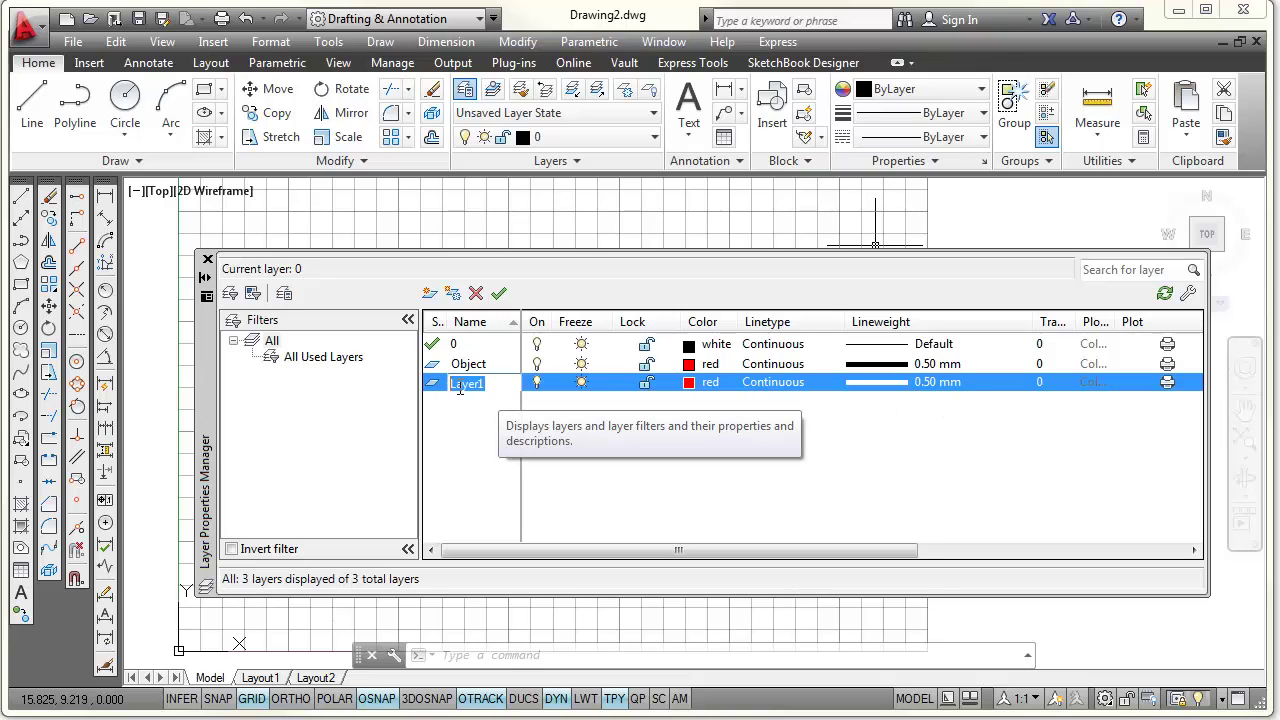
# Name the third layer Hidden, colour it blue, and bring up its linetype choices.
pyautogui.write('Hidden')
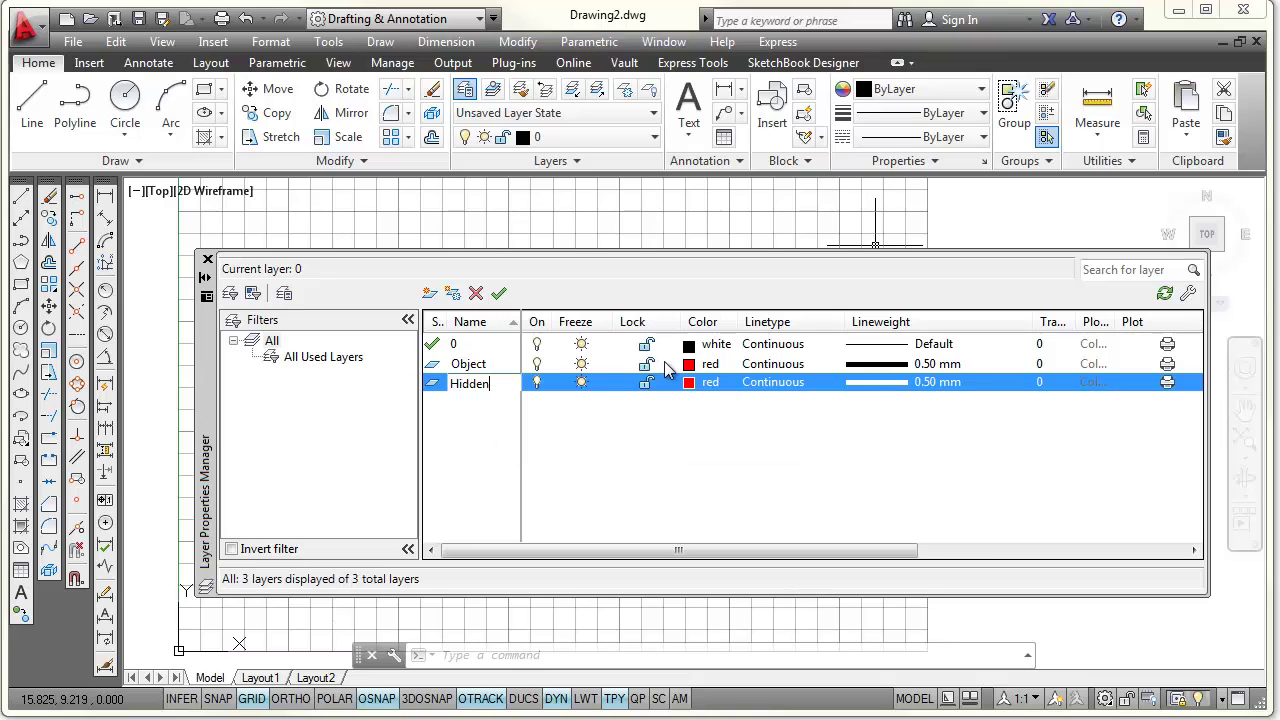
pyautogui.click(711, 387)
pyautogui.click(711, 387)
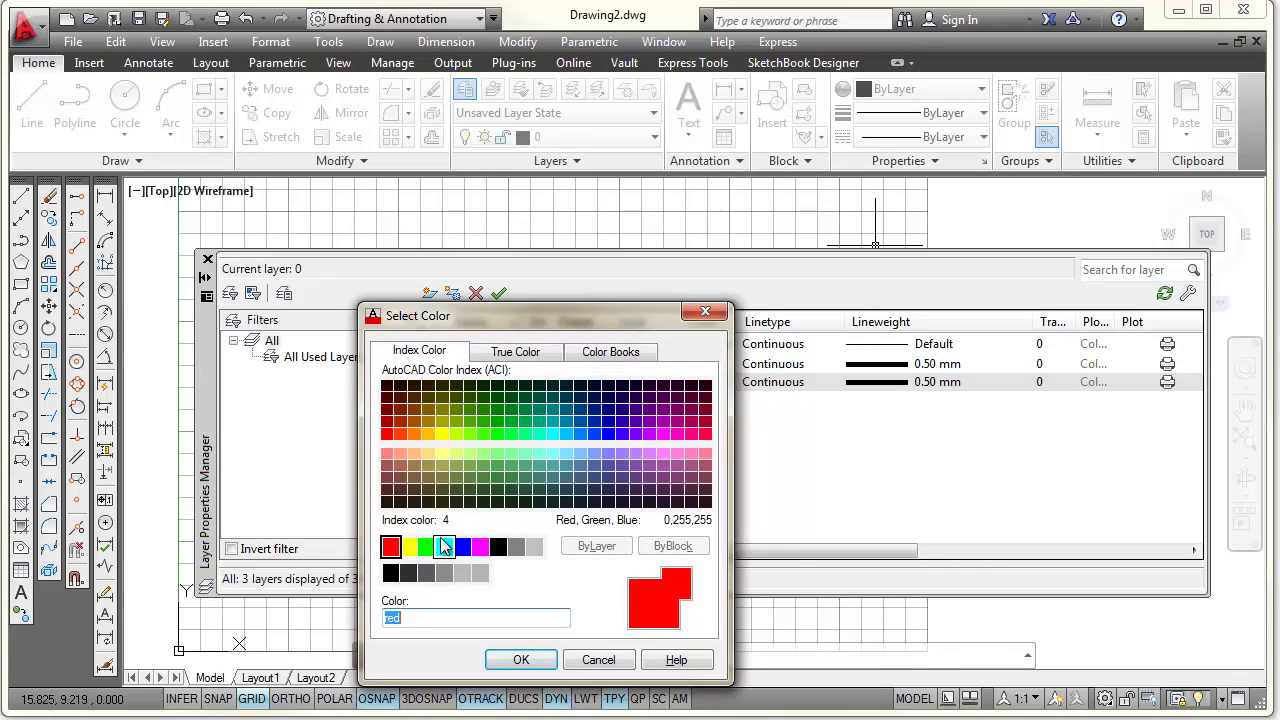
pyautogui.click(461, 546)
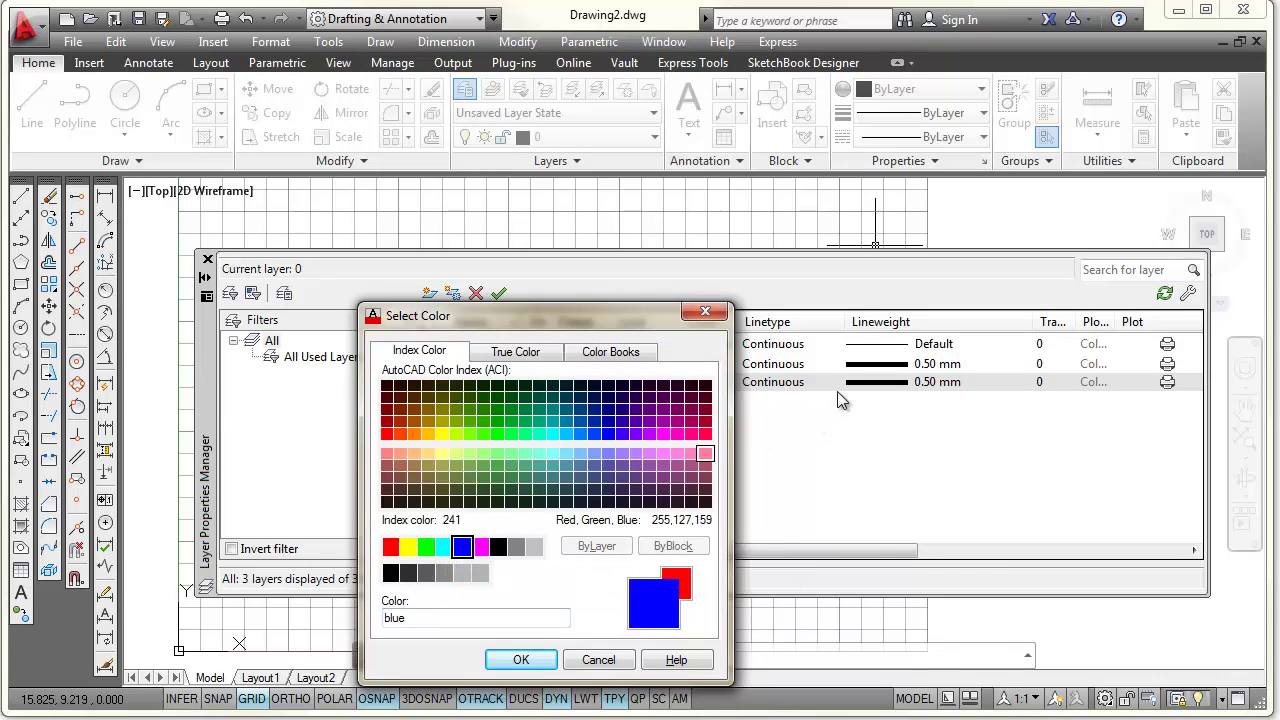
pyautogui.click(521, 660)
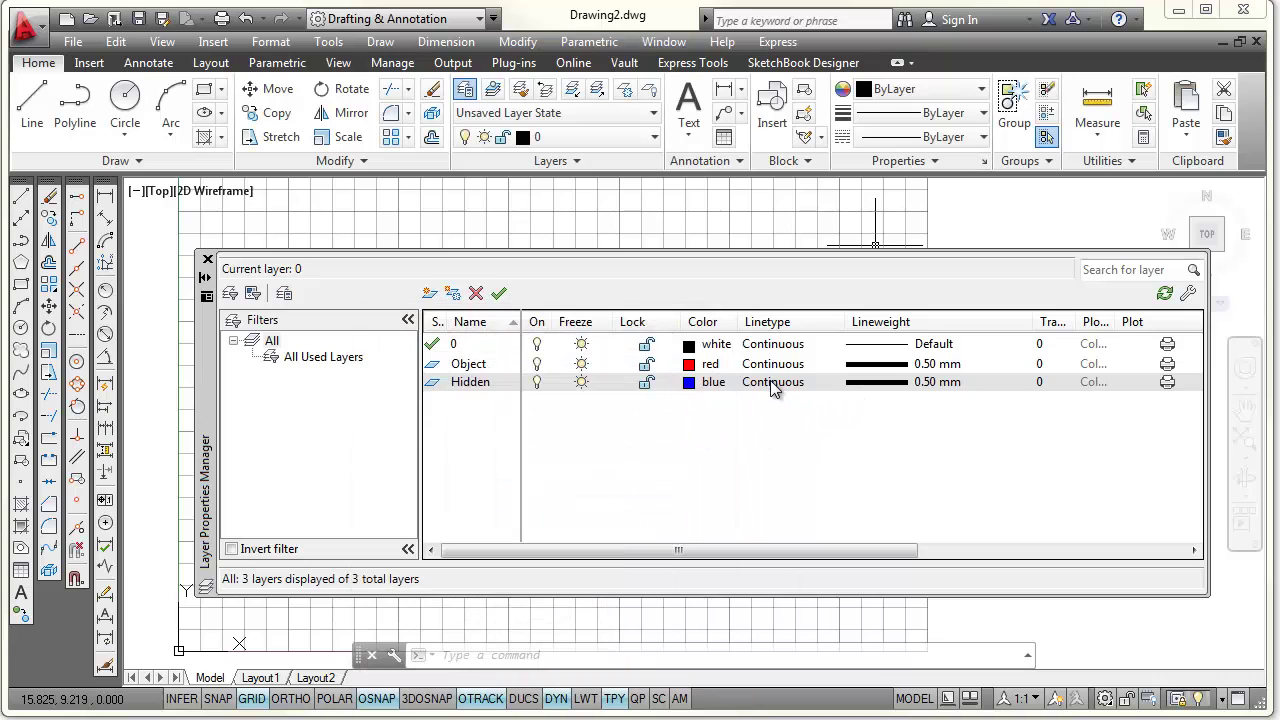
pyautogui.click(775, 388)
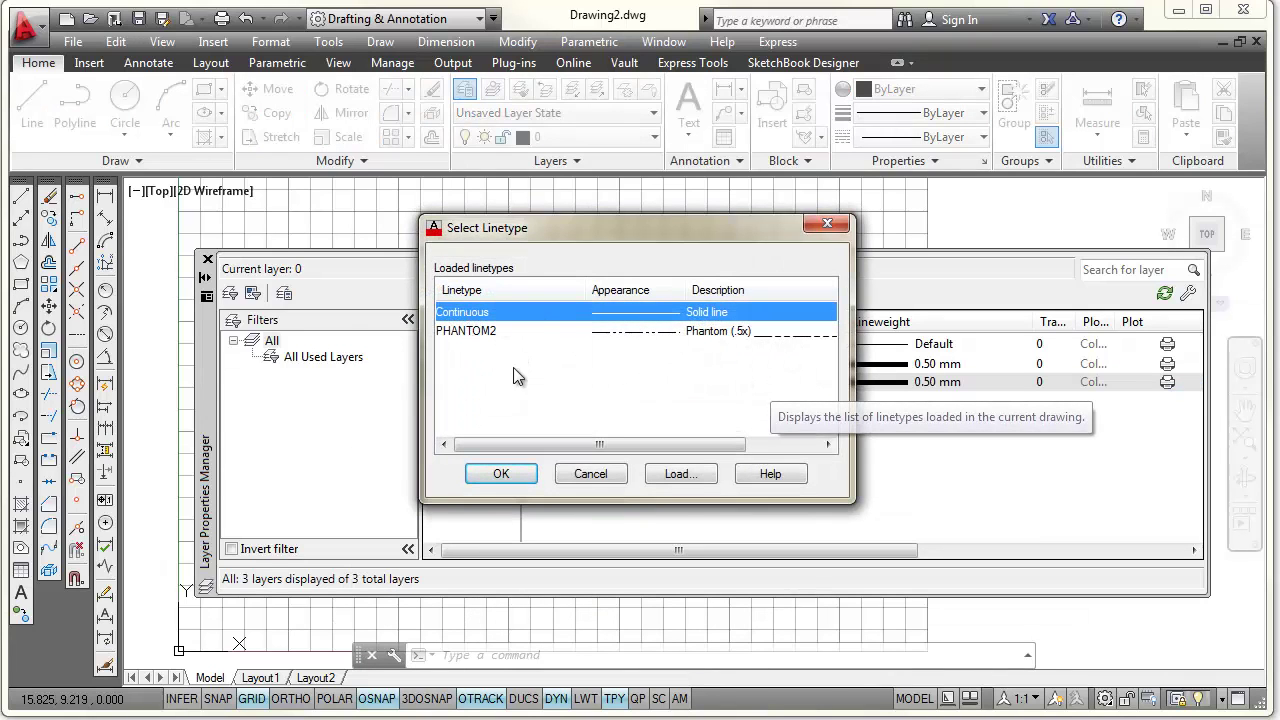
# Load the HIDDEN linetype from acad.lin and assign it to the Hidden layer.
pyautogui.click(678, 475)
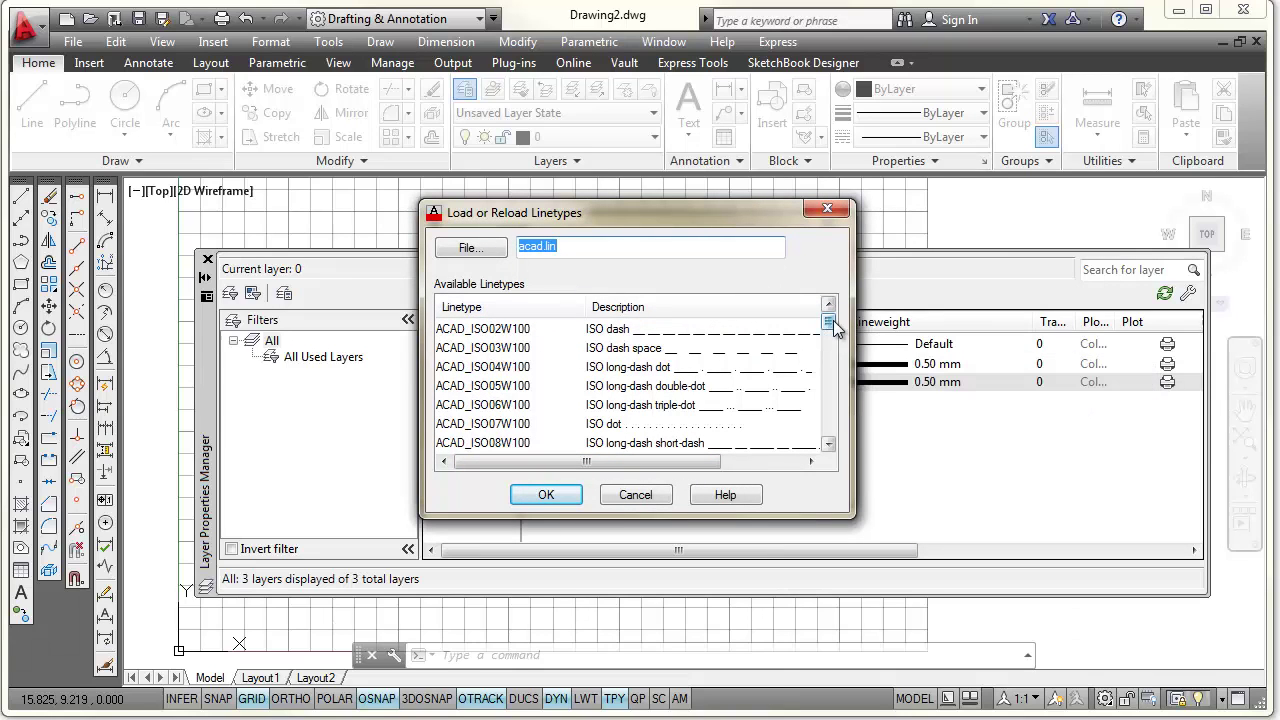
pyautogui.moveTo(829, 322); pyautogui.dragTo(822, 410)
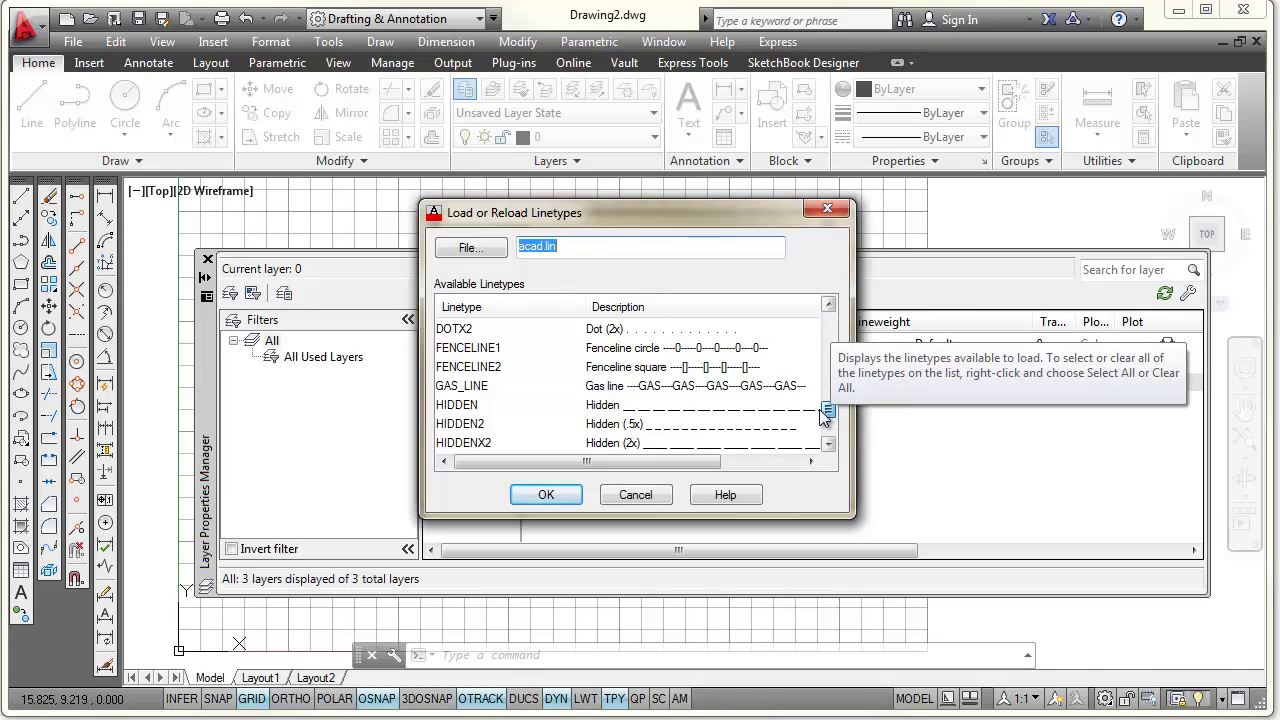
pyautogui.click(460, 404)
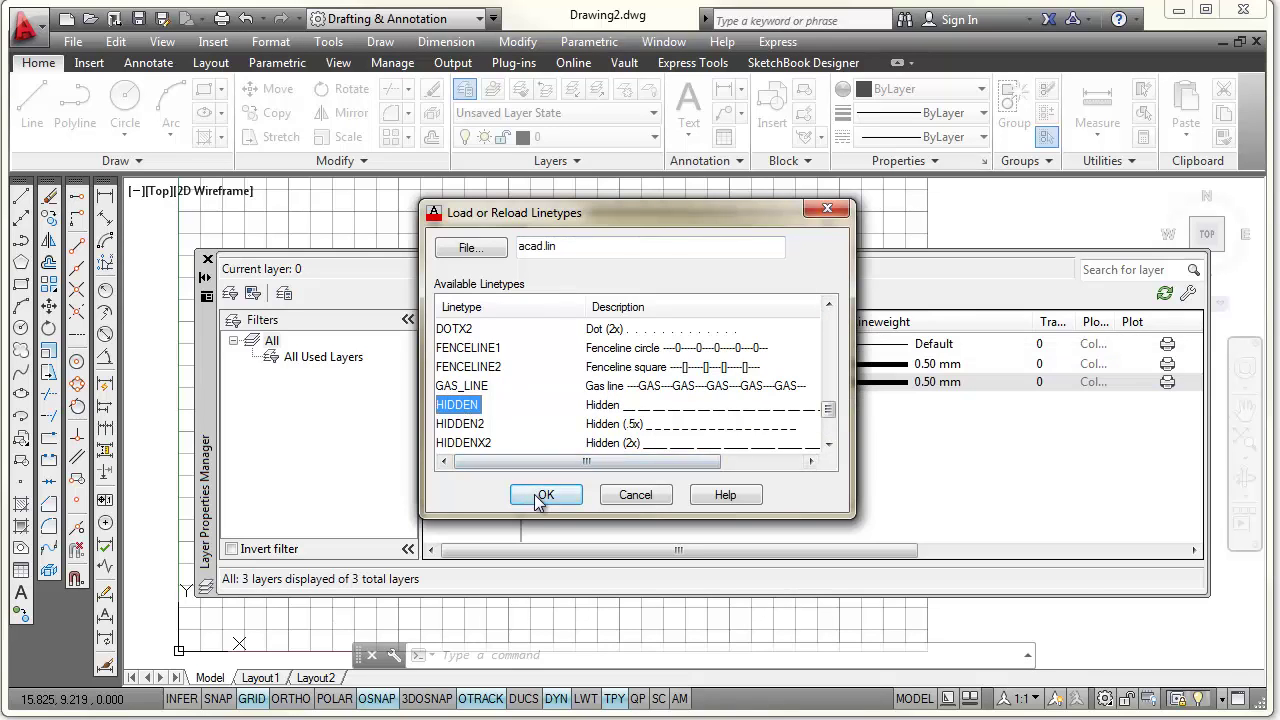
pyautogui.click(534, 493)
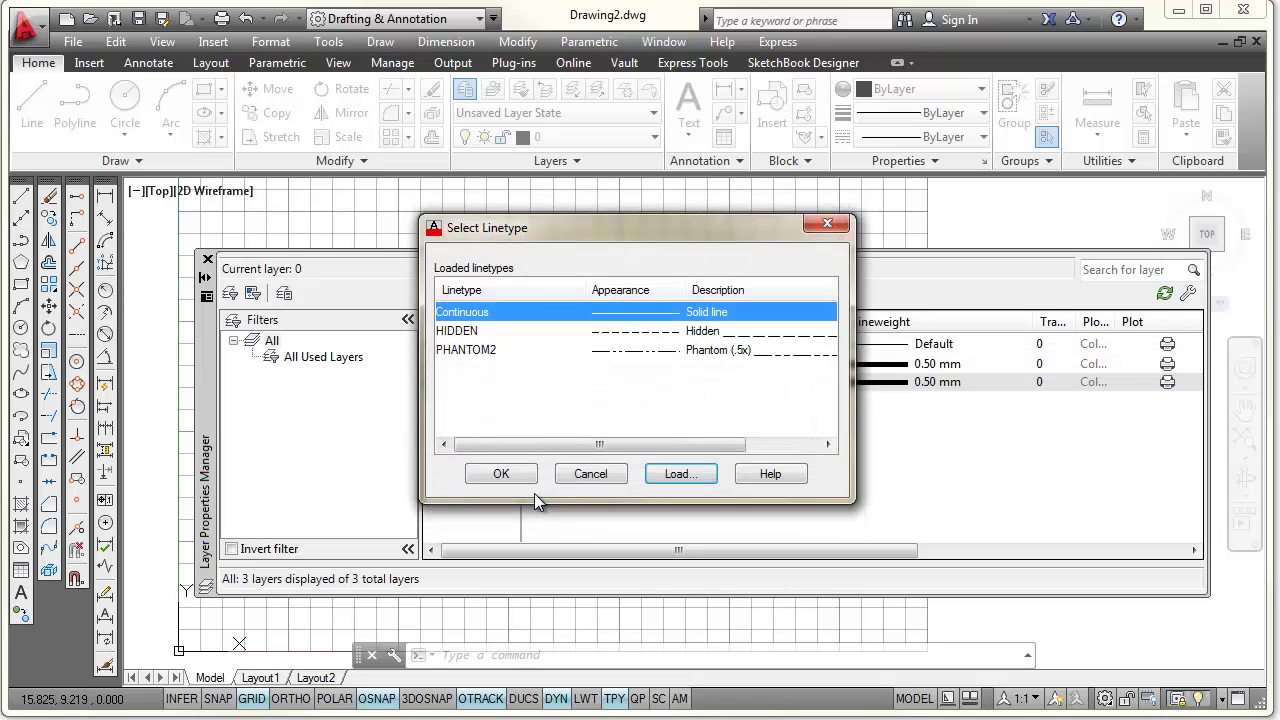
pyautogui.click(460, 333)
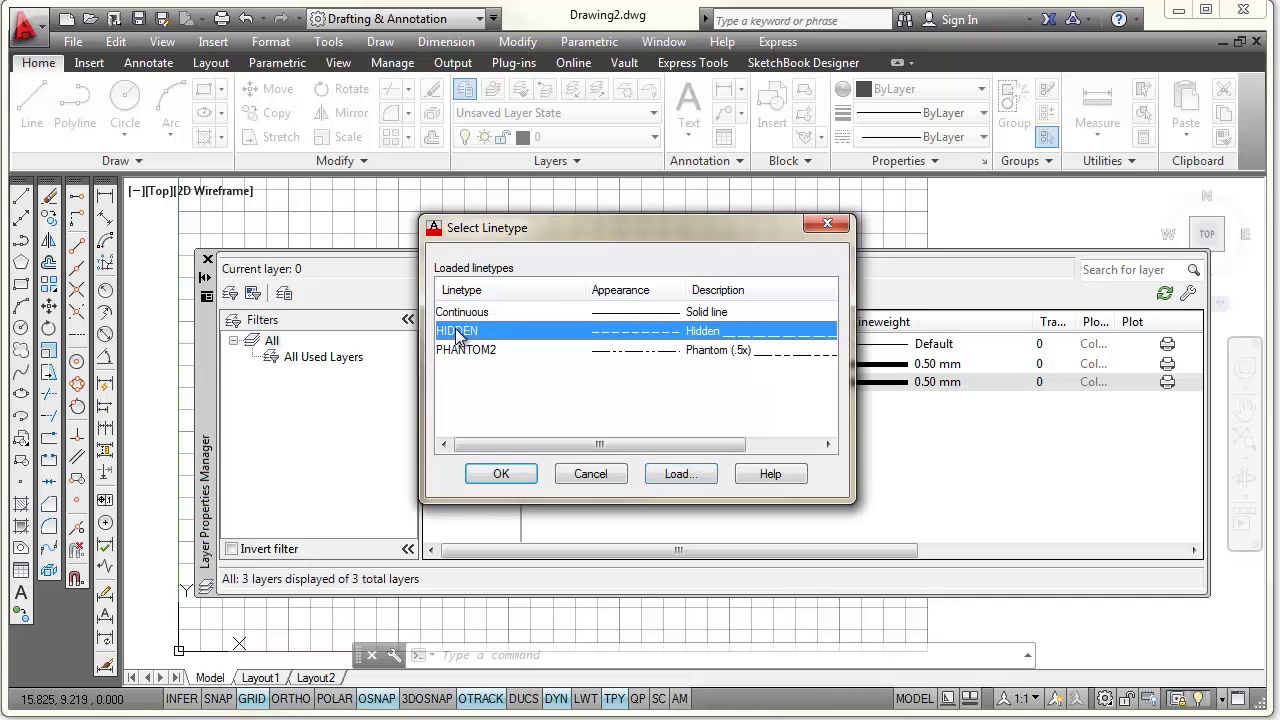
pyautogui.click(501, 474)
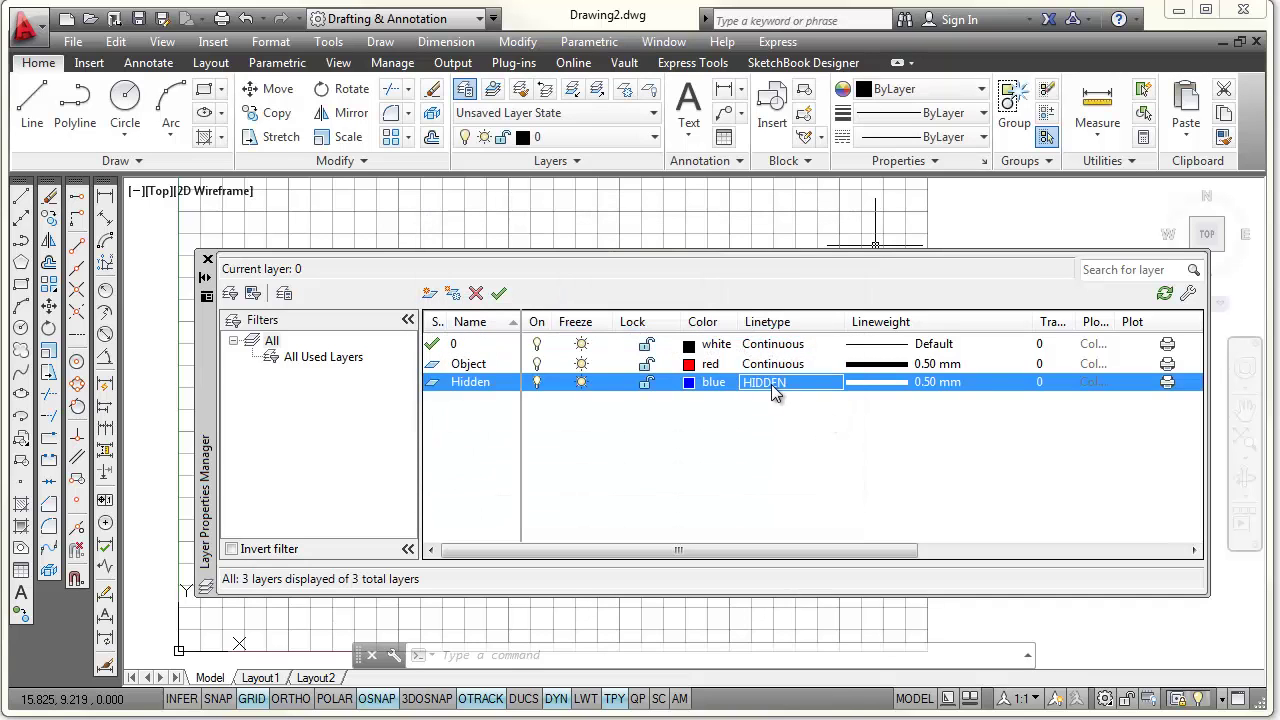
# Change the Hidden layer's lineweight from 0.50 mm to Default.
pyautogui.click(946, 382)
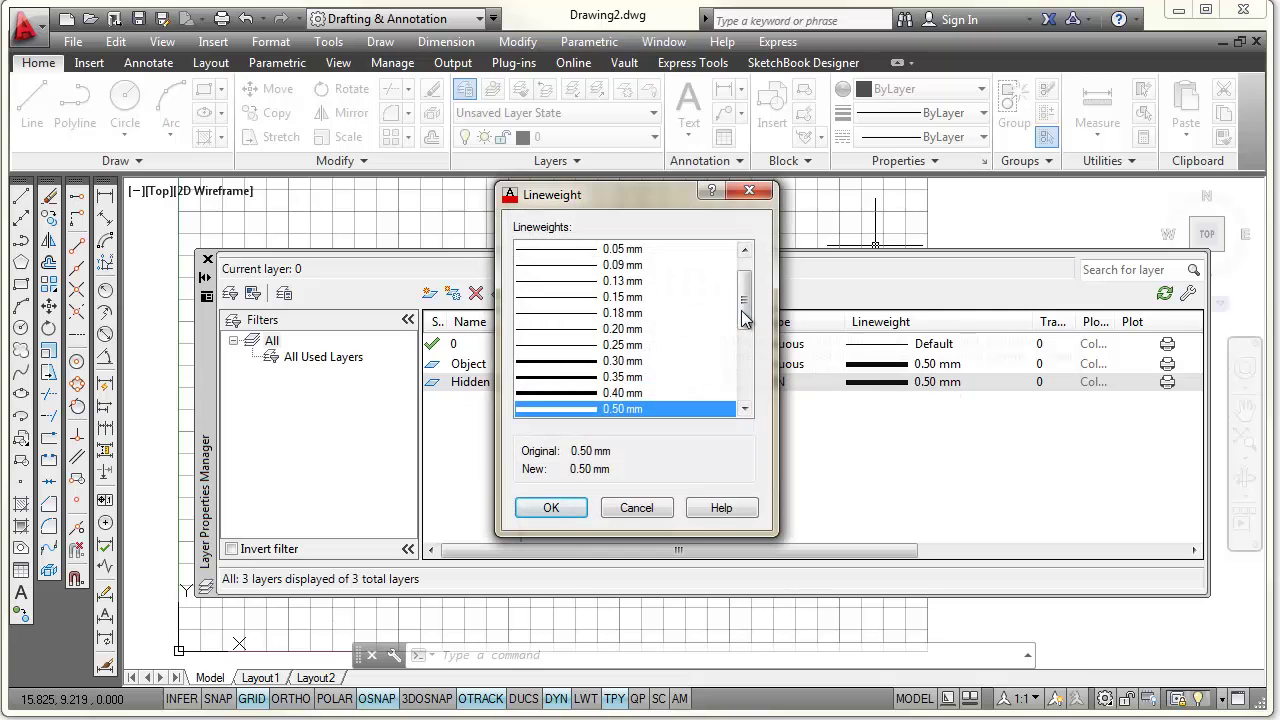
pyautogui.scroll(1, 744, 300)
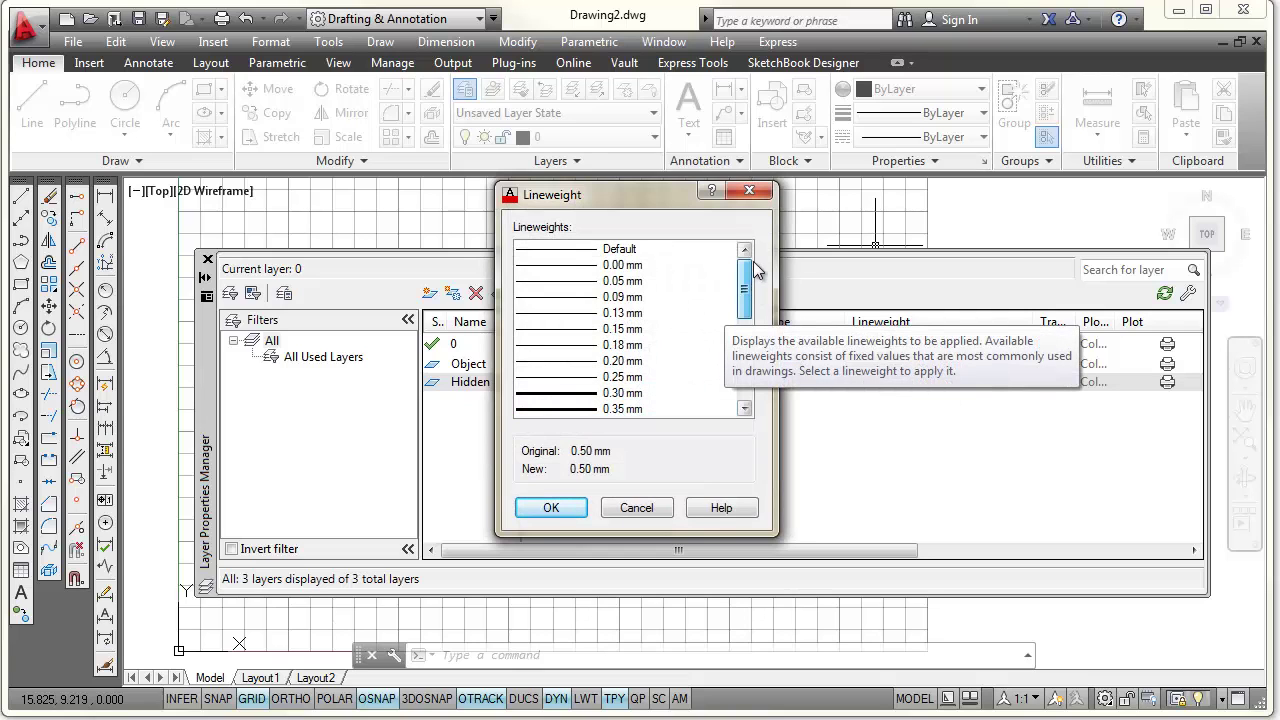
pyautogui.click(619, 250)
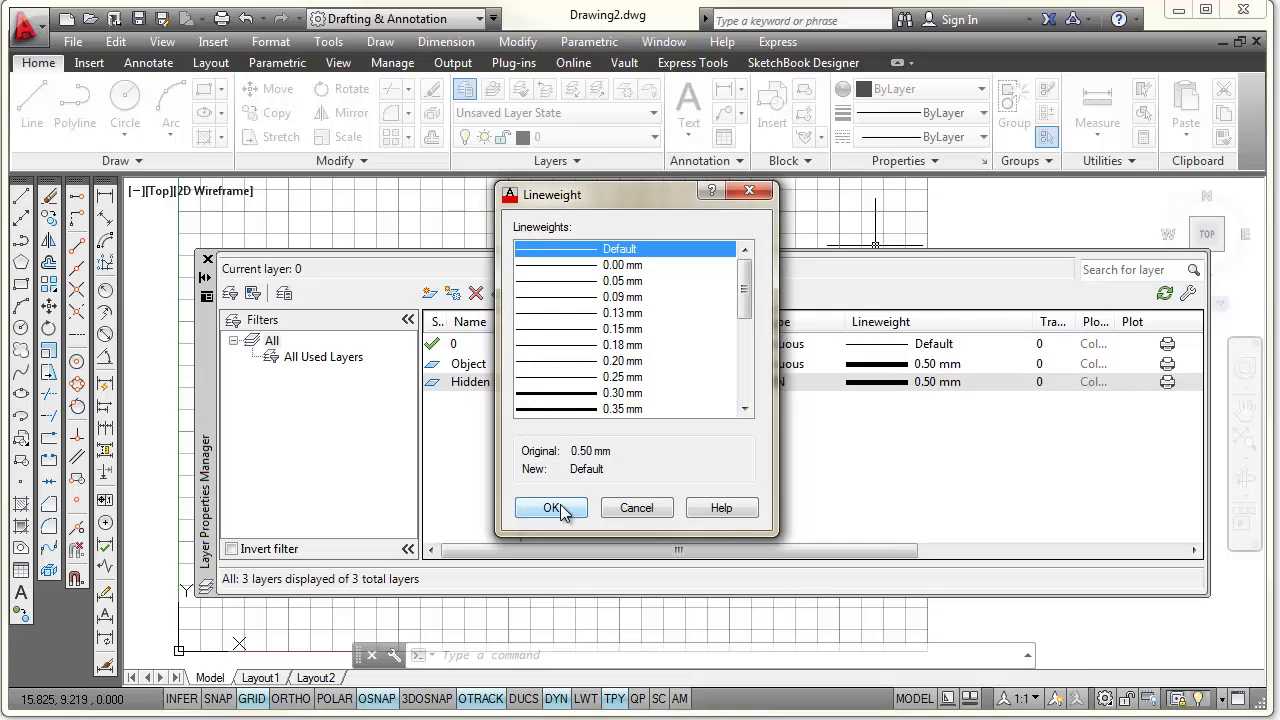
pyautogui.click(553, 508)
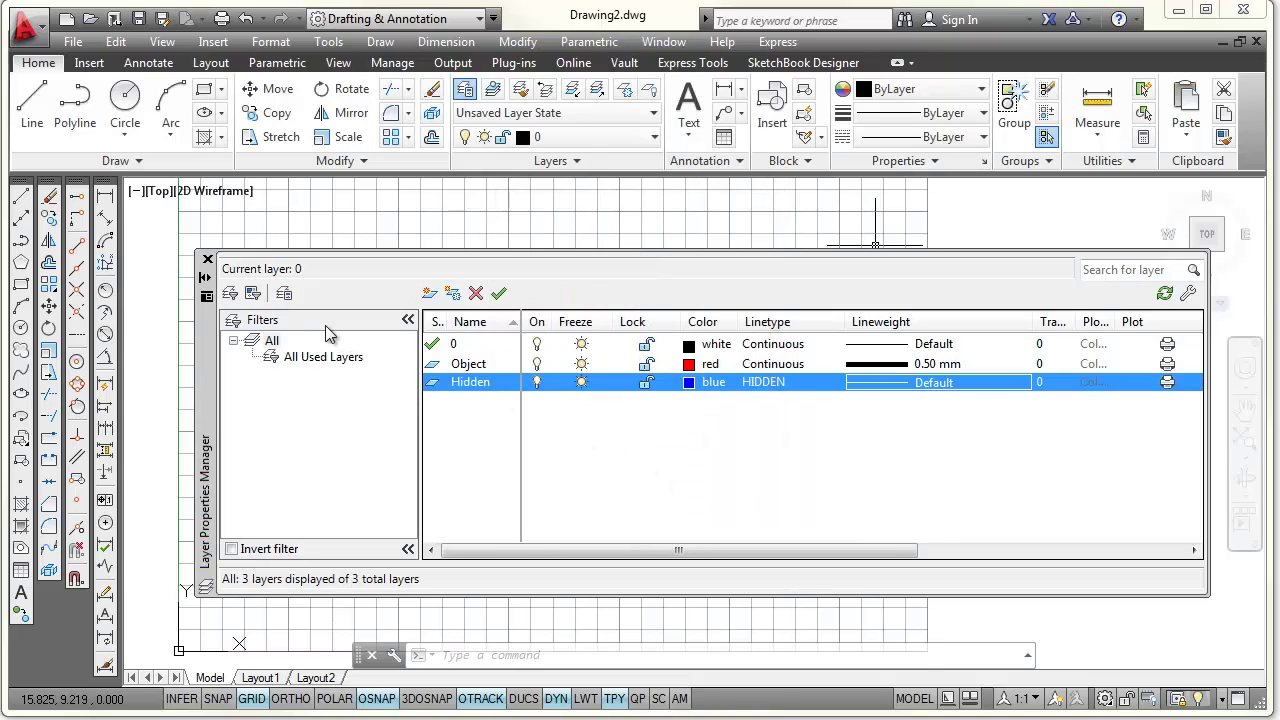
# Add a new layer named Center, colour it green, and bring up its linetype choices.
pyautogui.click(429, 295)
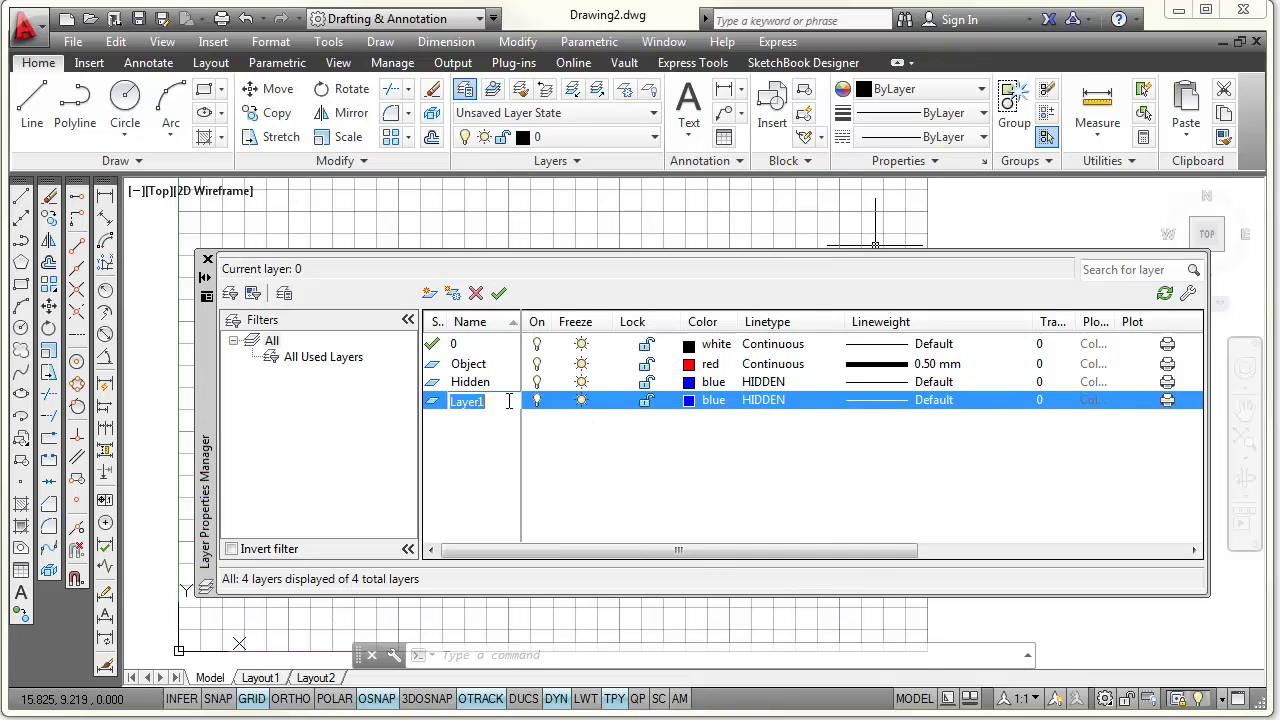
pyautogui.write('Center')
pyautogui.click(720, 397)
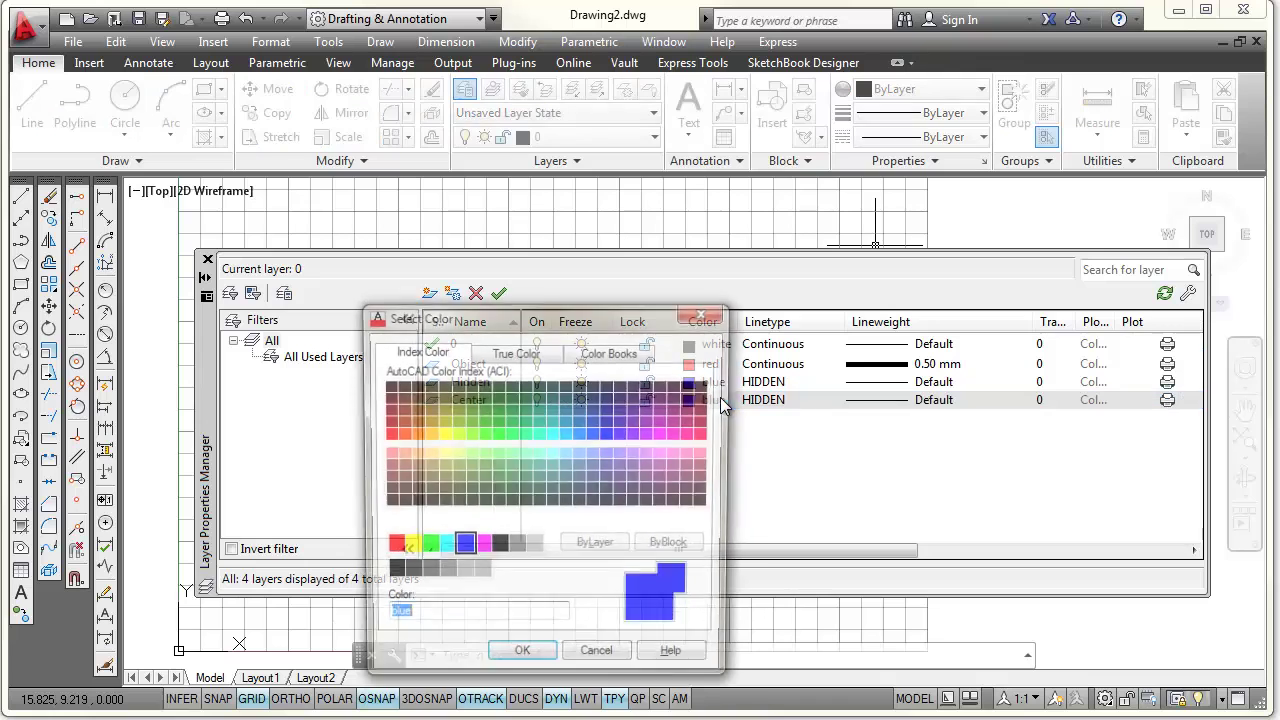
pyautogui.click(426, 546)
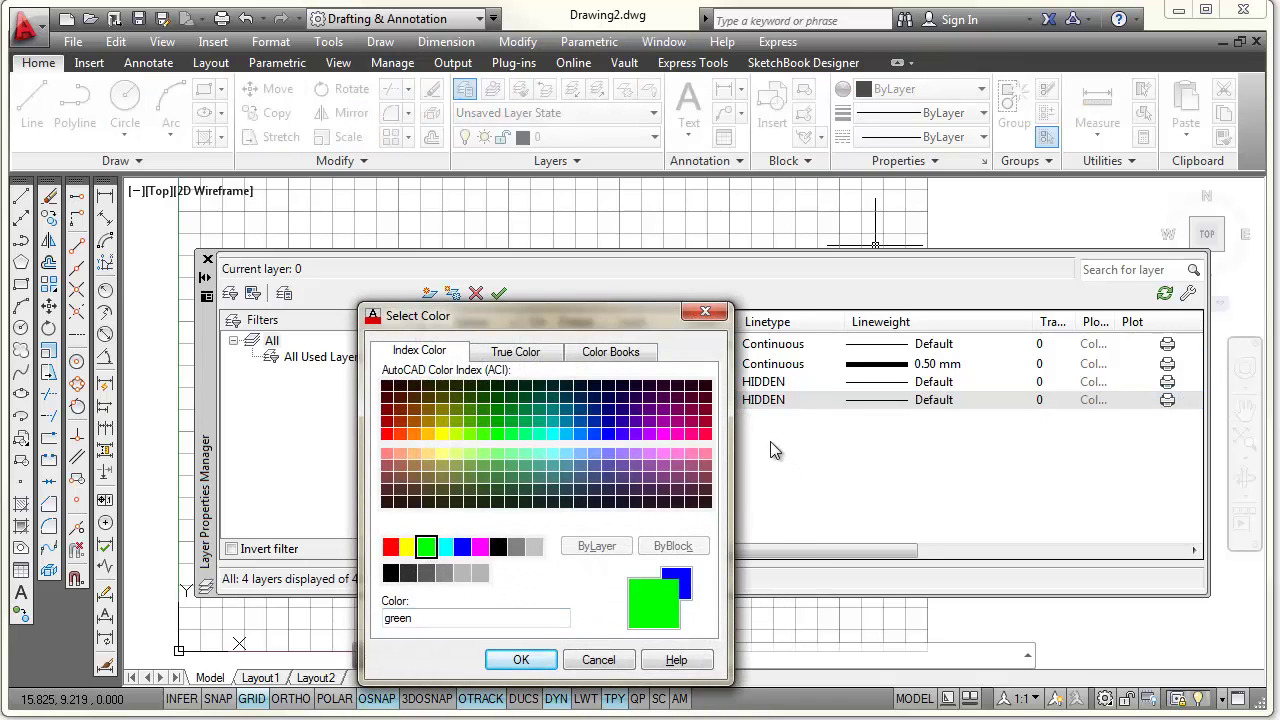
pyautogui.click(521, 660)
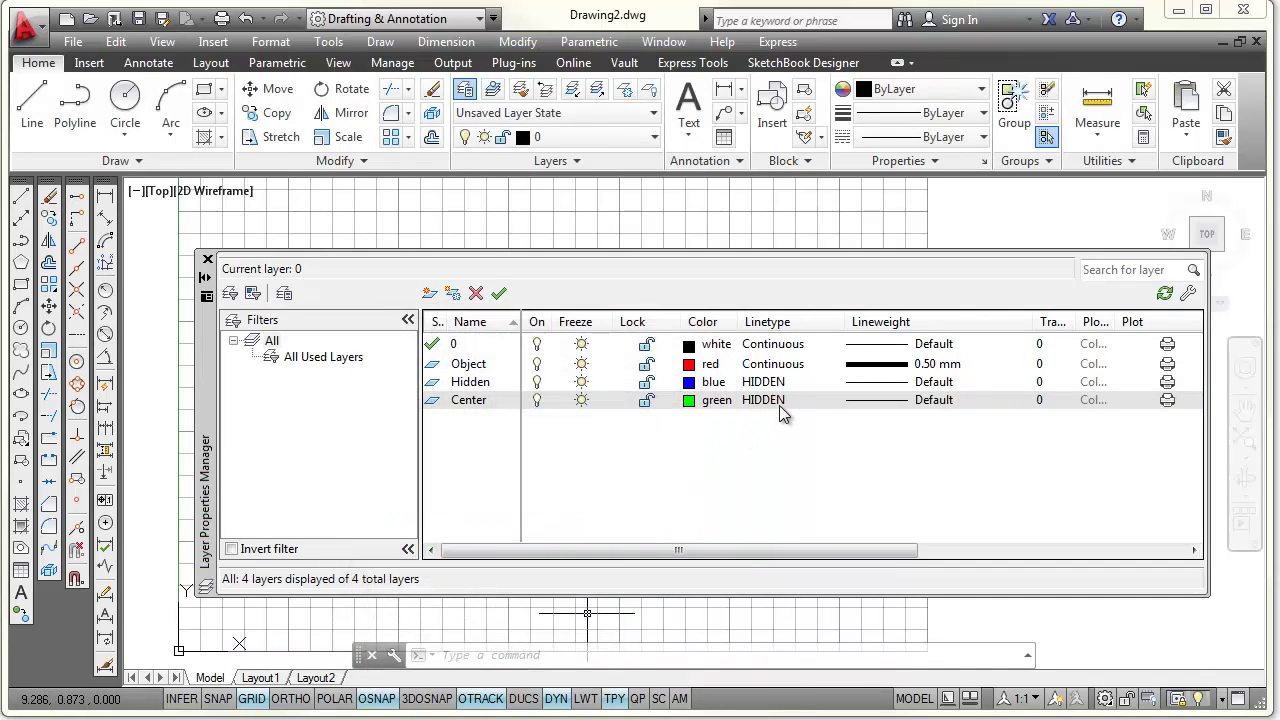
pyautogui.click(775, 402)
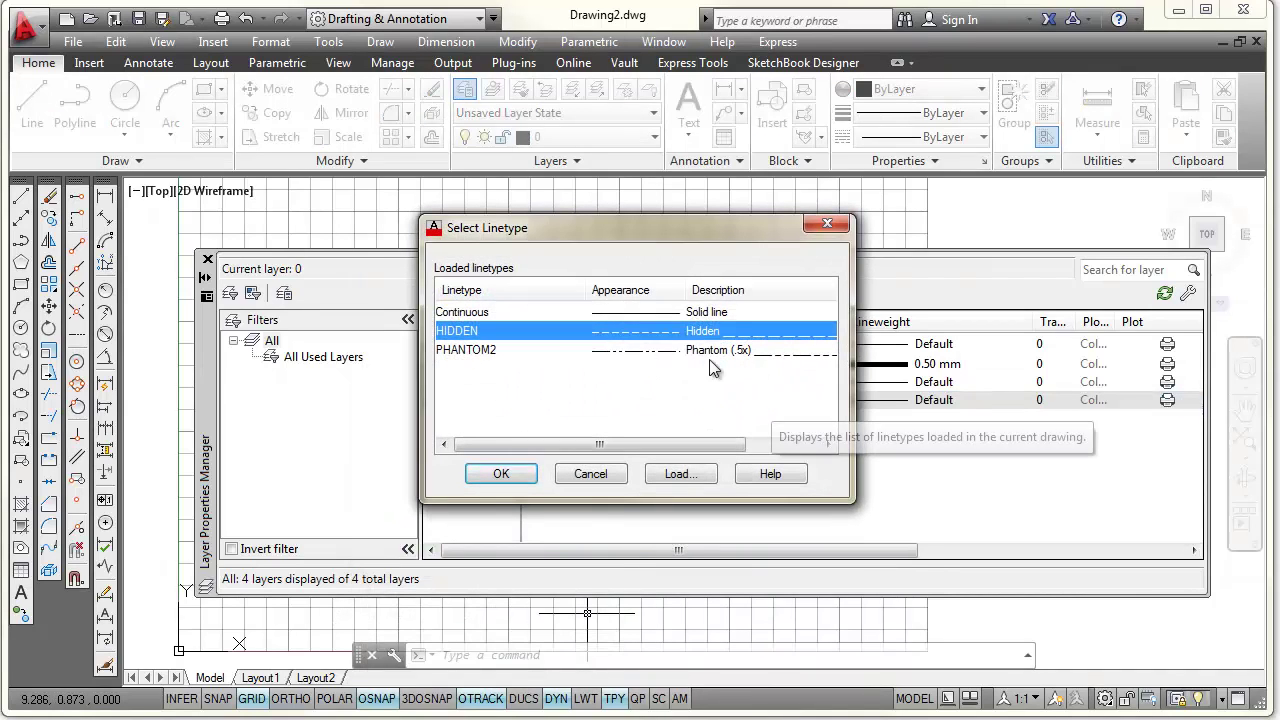
# Load the CENTER linetype and assign it to the Center layer.
pyautogui.click(678, 474)
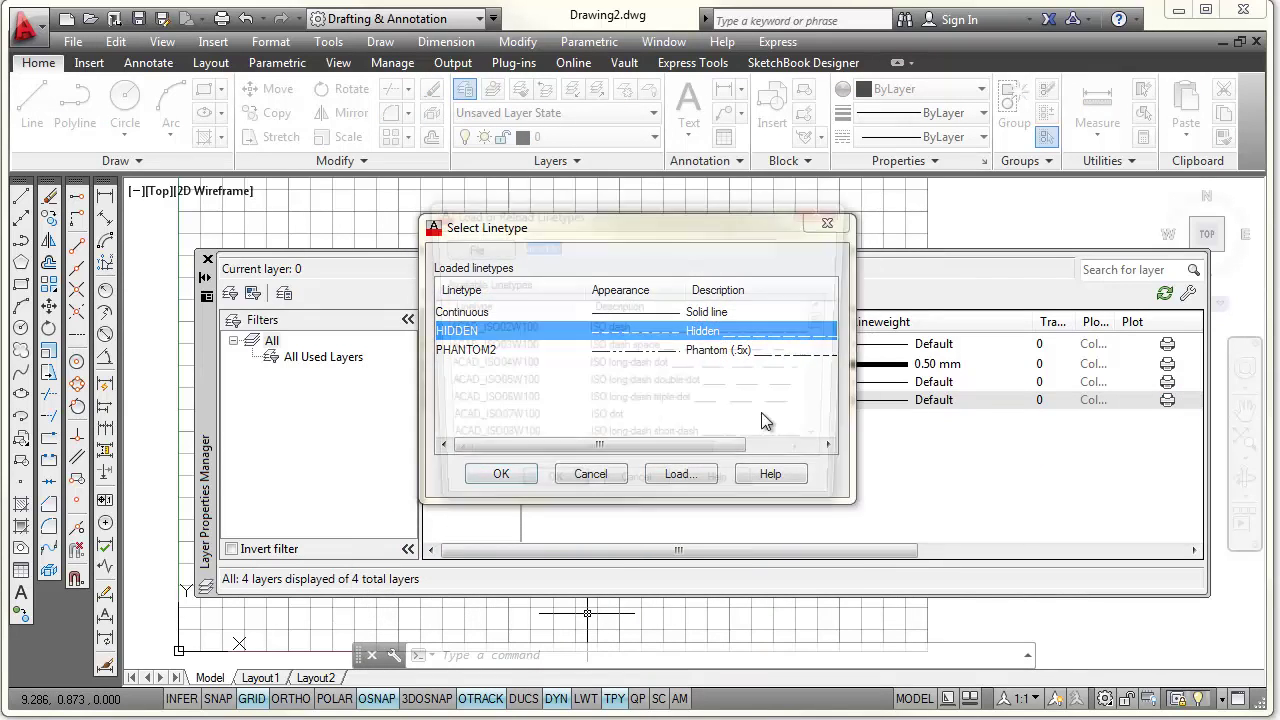
pyautogui.moveTo(829, 321); pyautogui.dragTo(827, 364)
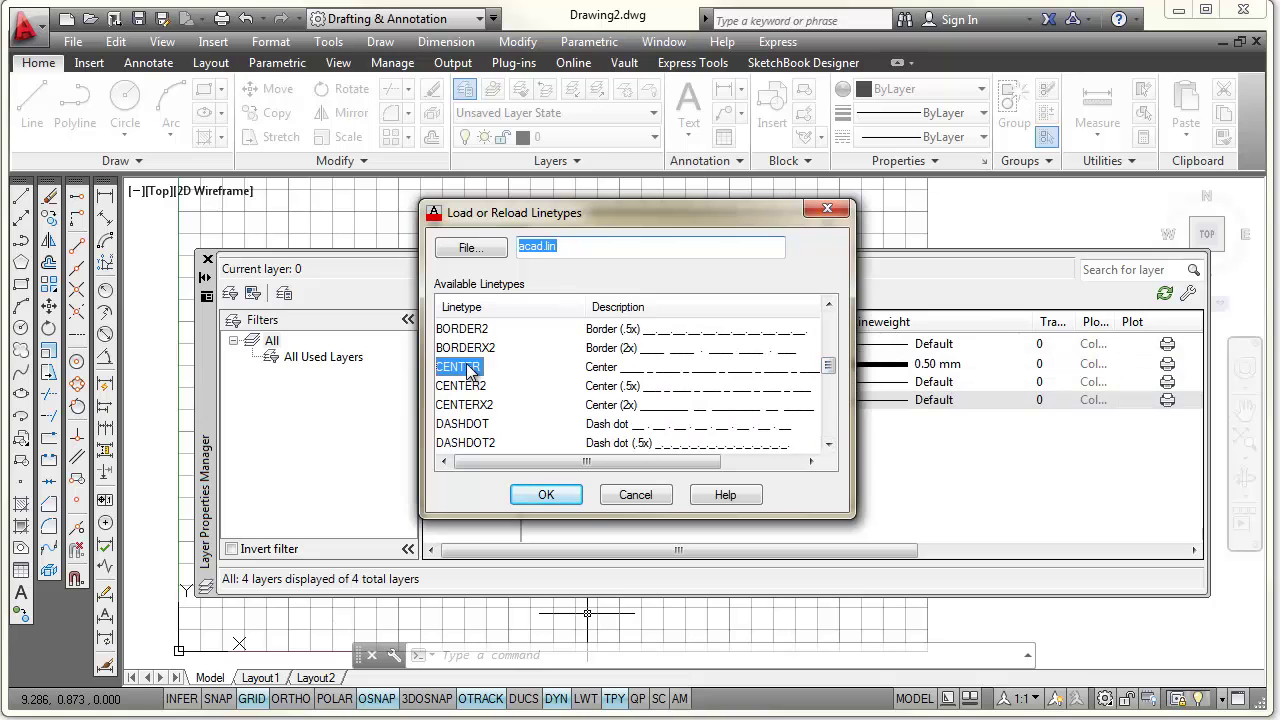
pyautogui.click(548, 495)
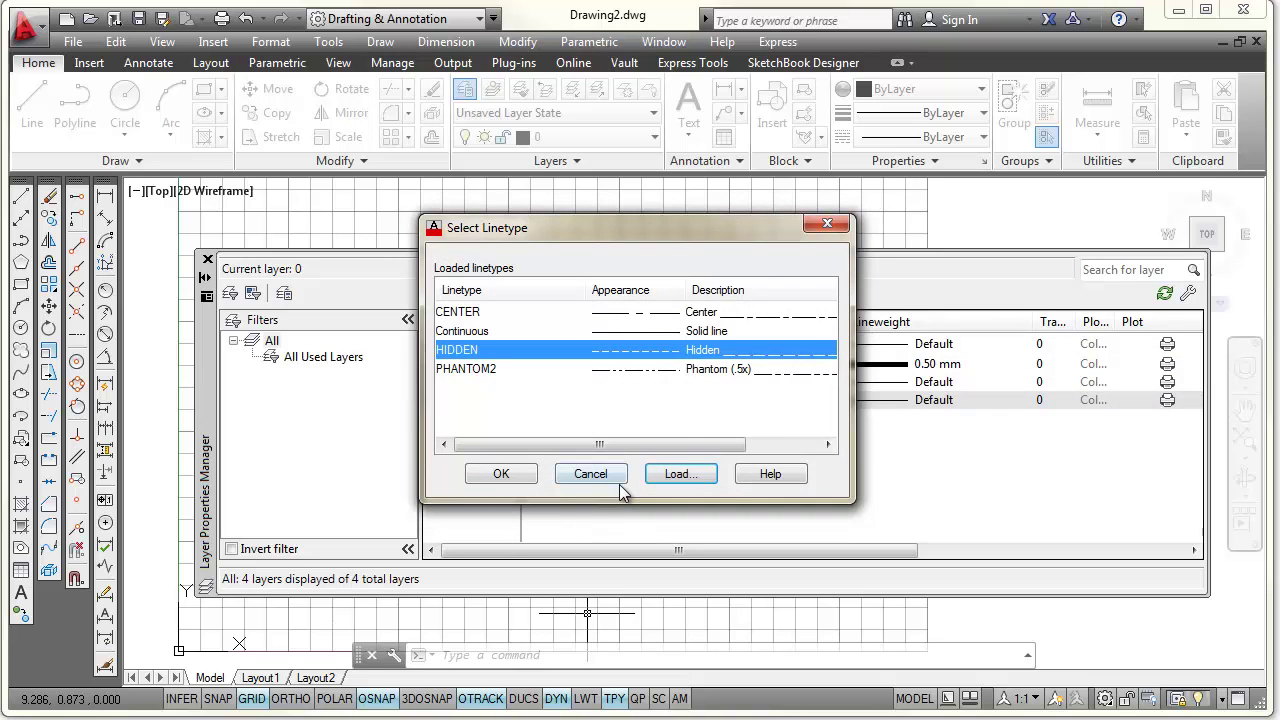
pyautogui.click(468, 312)
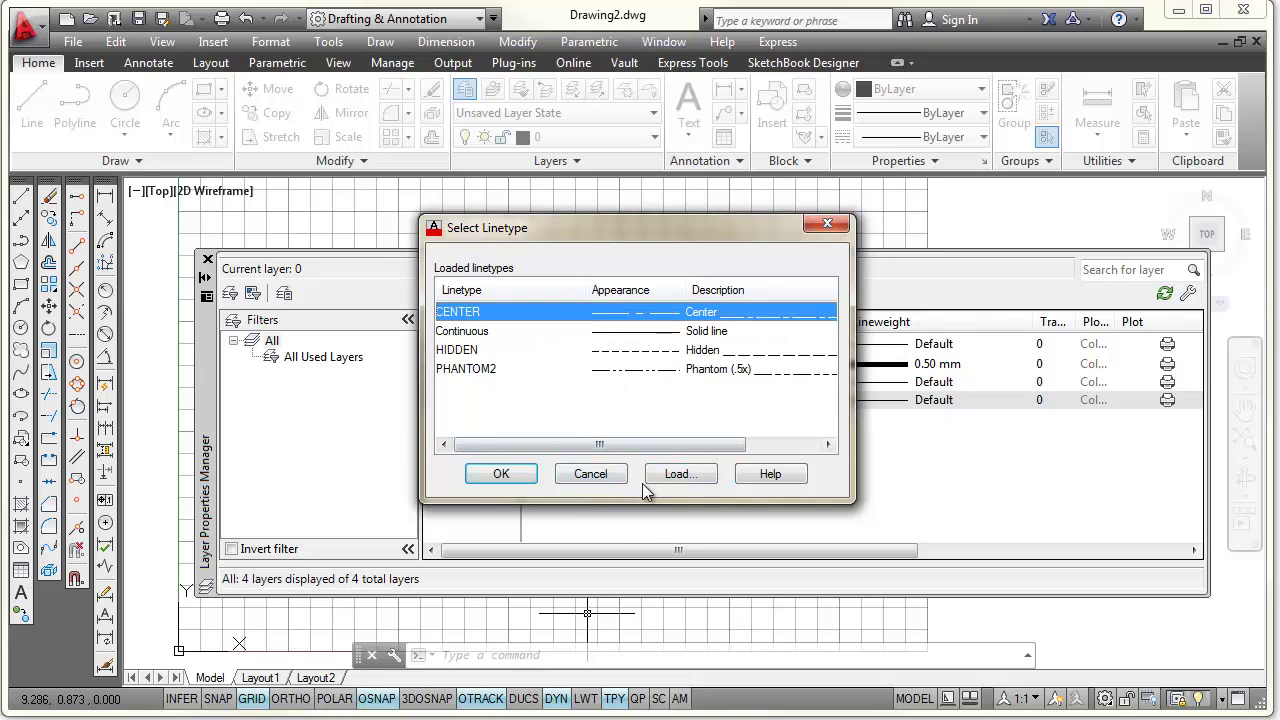
pyautogui.click(501, 476)
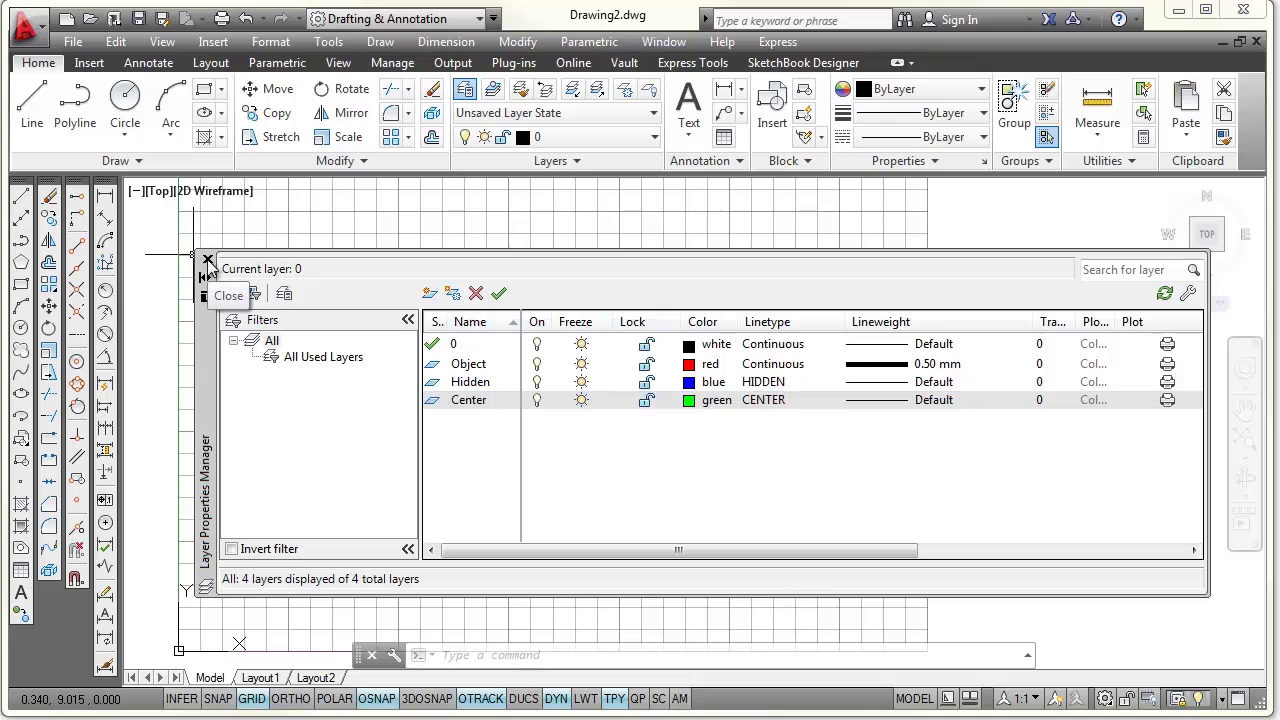
# Close the Layer Properties Manager and make Object the current layer.
pyautogui.click(208, 262)
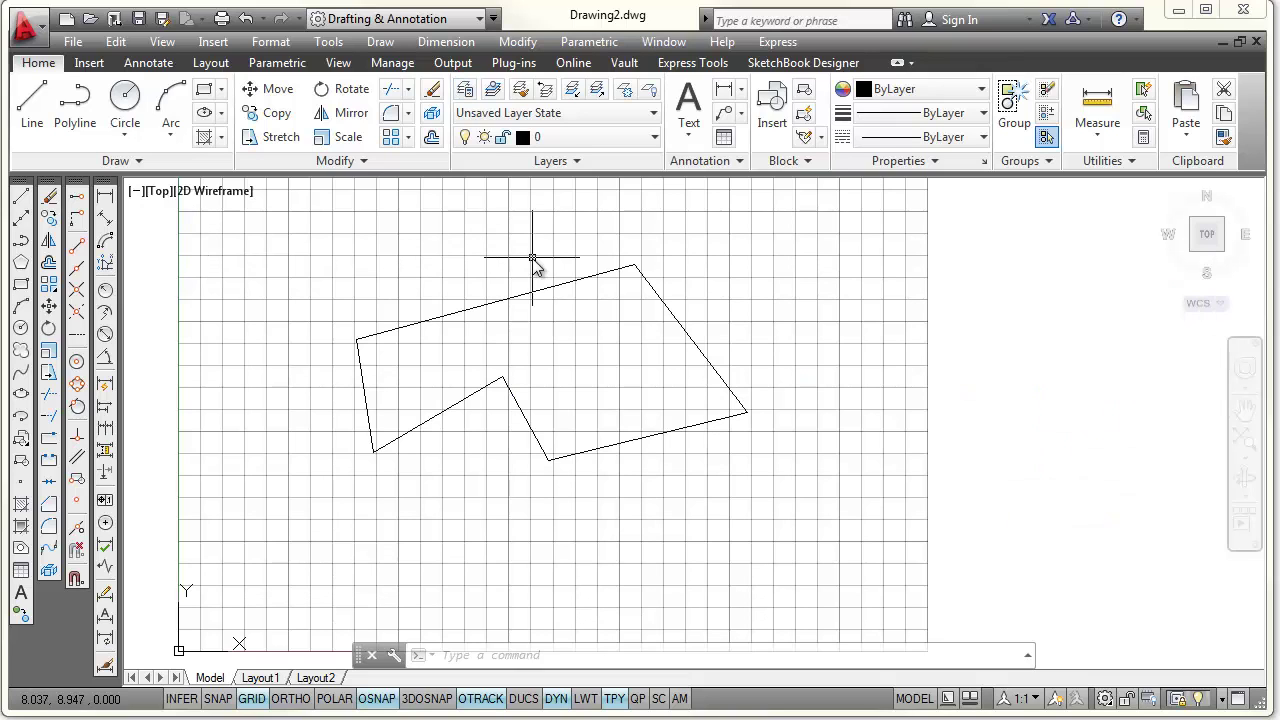
pyautogui.click(655, 139)
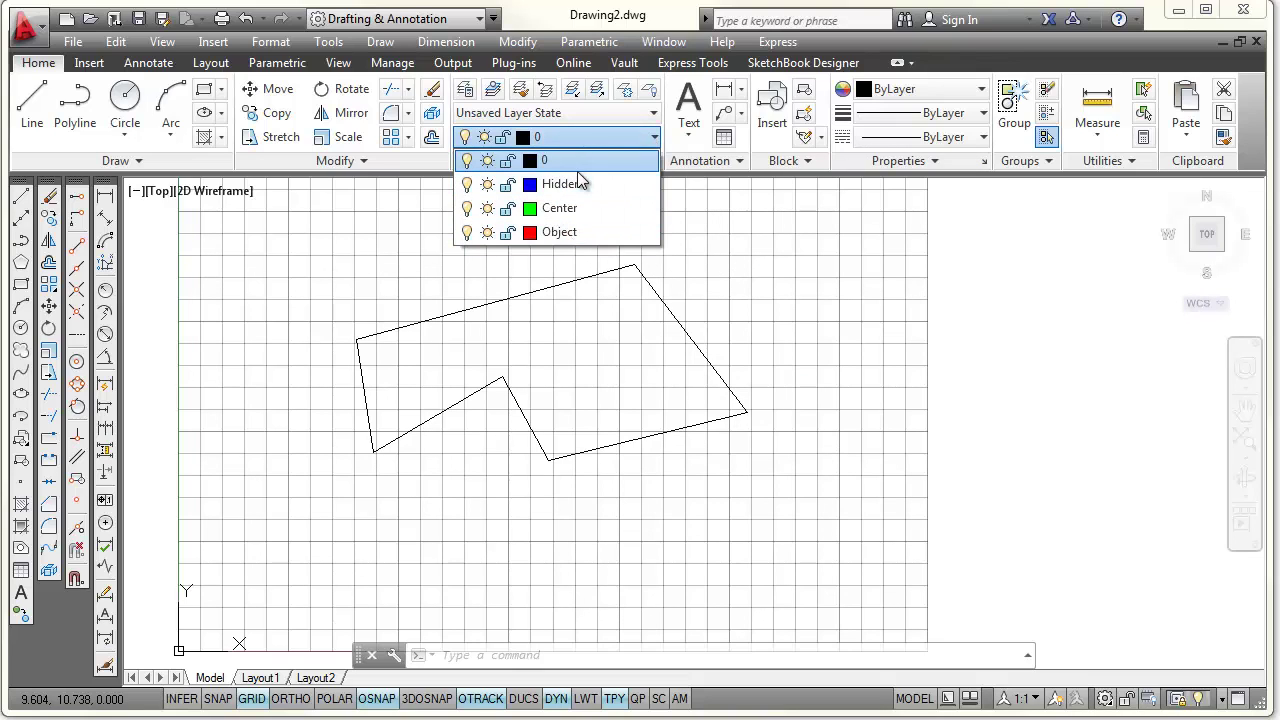
pyautogui.click(563, 237)
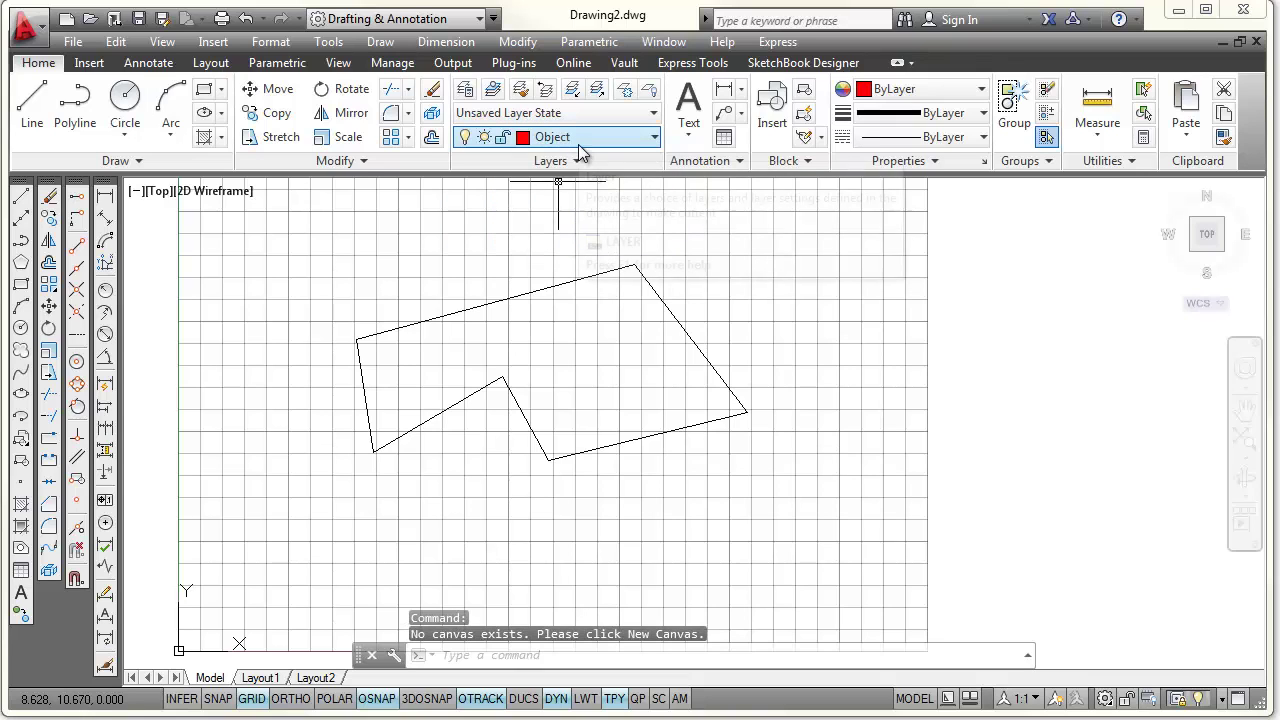
# Draw a chain of connected red Object lines zigzagging across the shape.
pyautogui.click(20, 198)
pyautogui.click(272, 229)
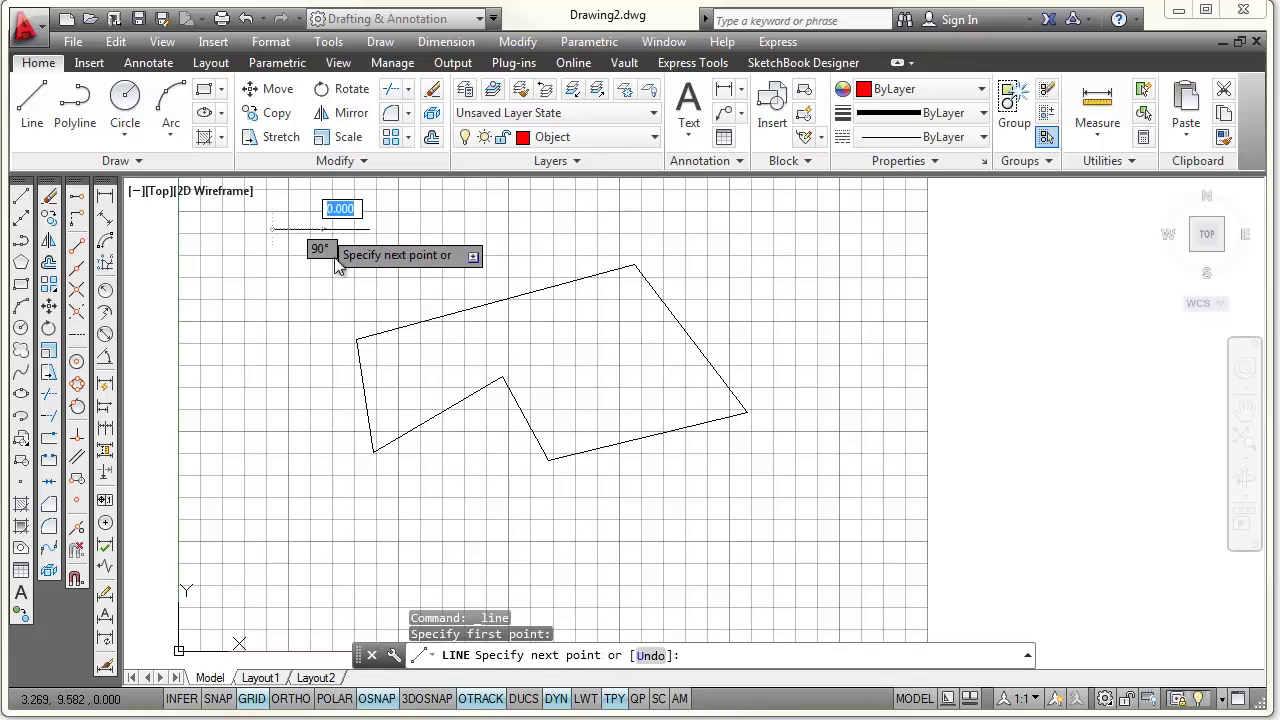
pyautogui.click(466, 516)
pyautogui.click(754, 286)
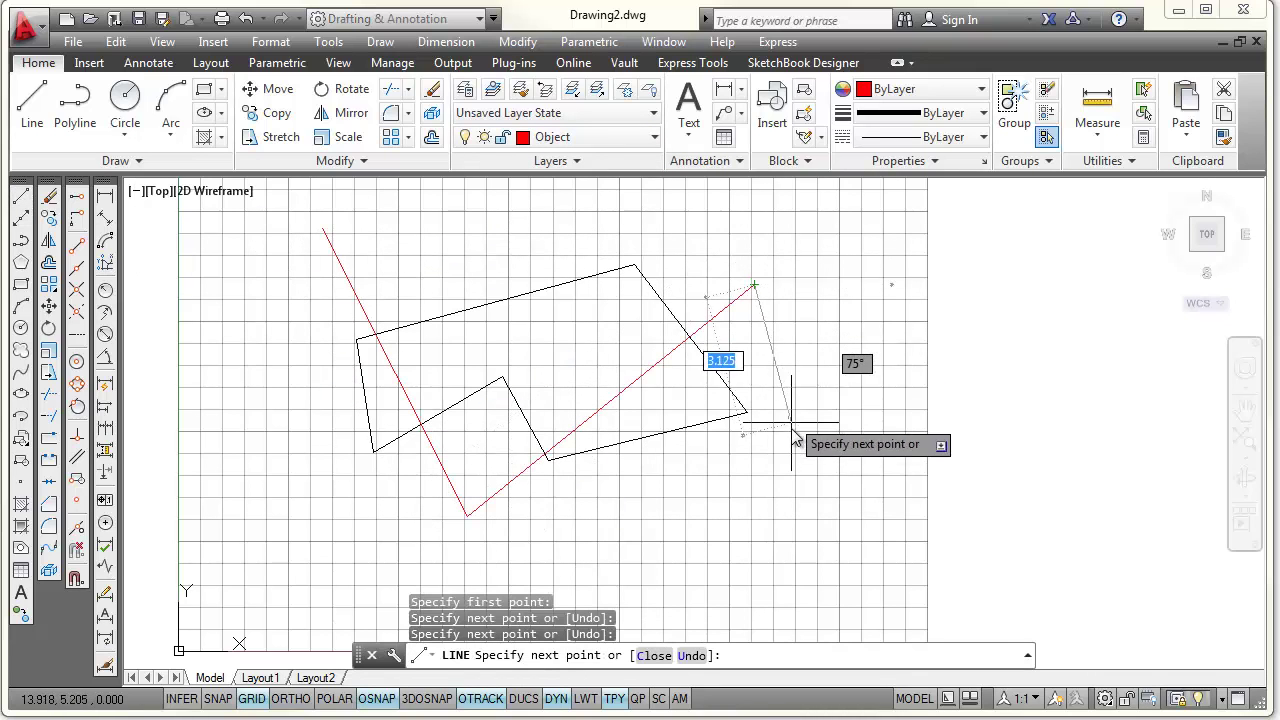
pyautogui.click(775, 478)
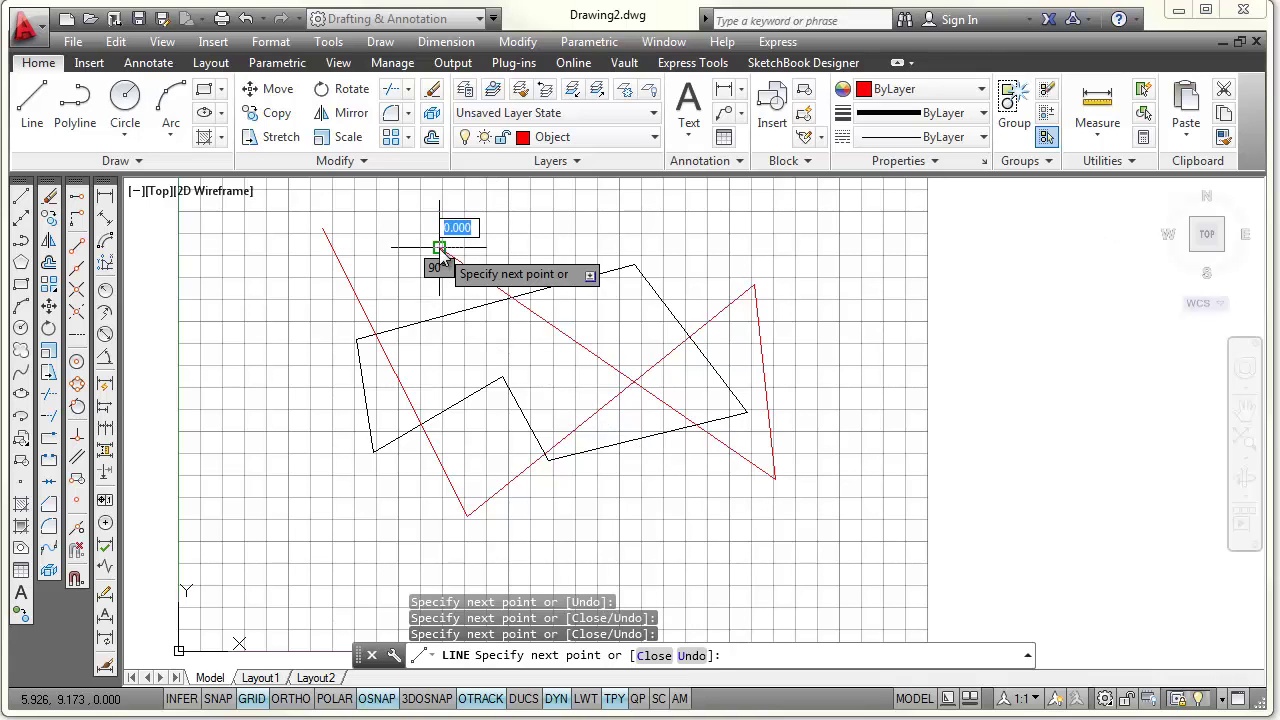
pyautogui.click(440, 248)
pyautogui.press('Escape')
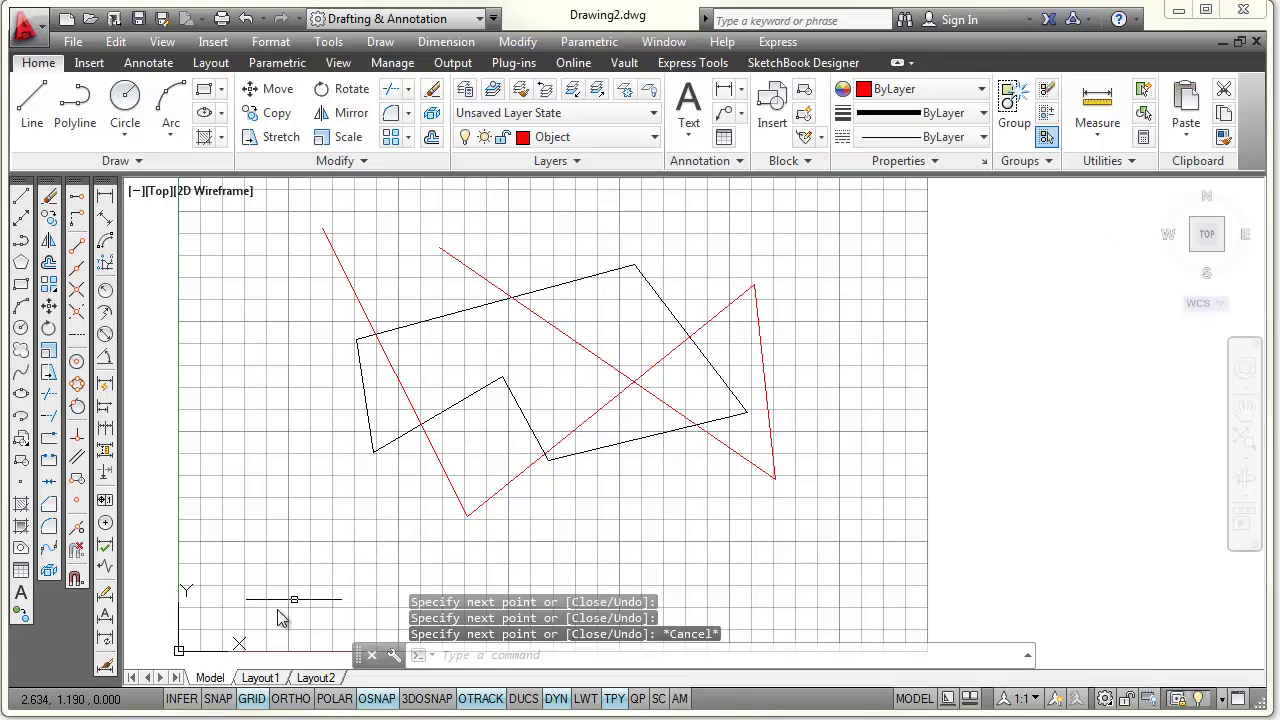
# Turn on lineweight display so the Object lines show at 0.50 mm, then recentre the view.
pyautogui.click(251, 699)
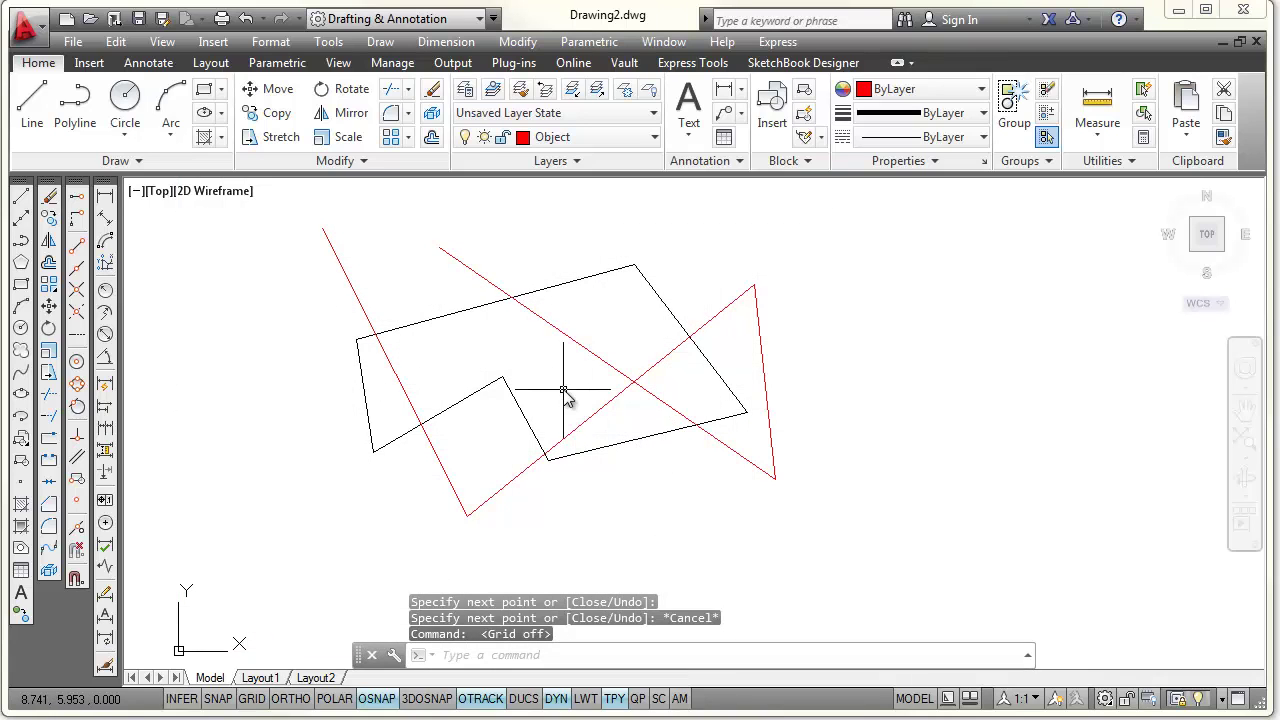
pyautogui.scroll(3, 625, 421)
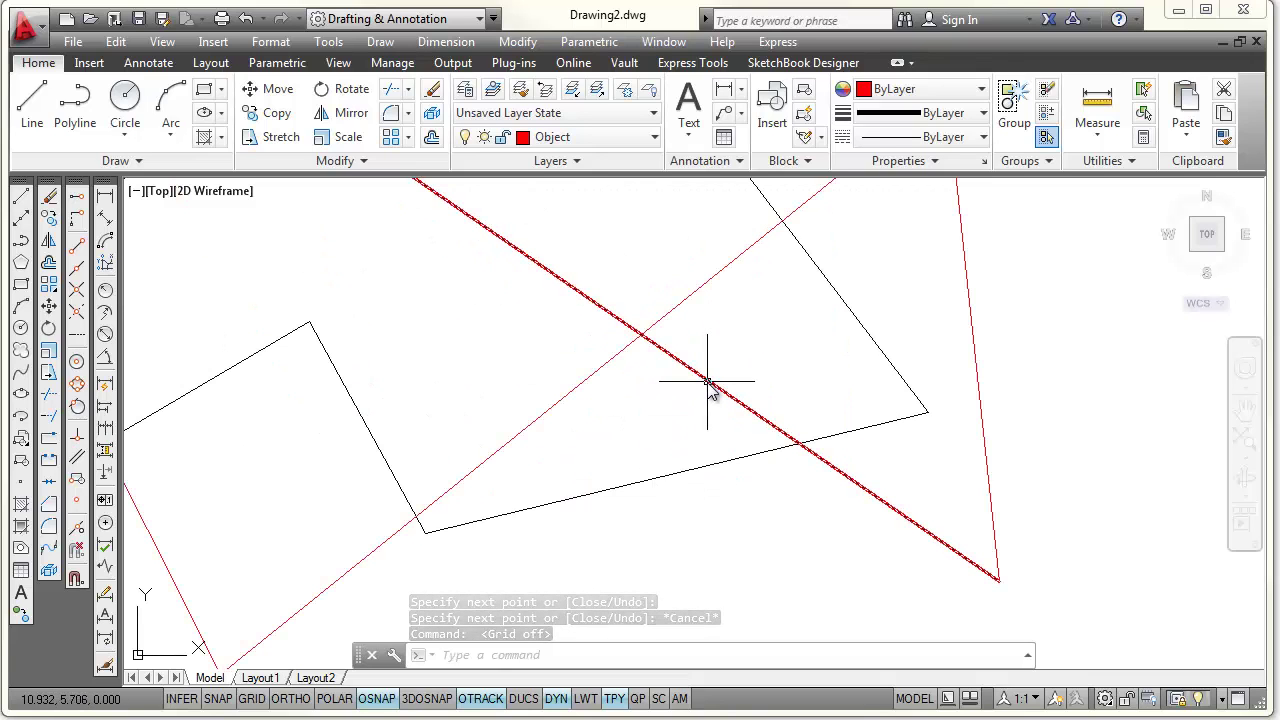
pyautogui.scroll(-2, 708, 384)
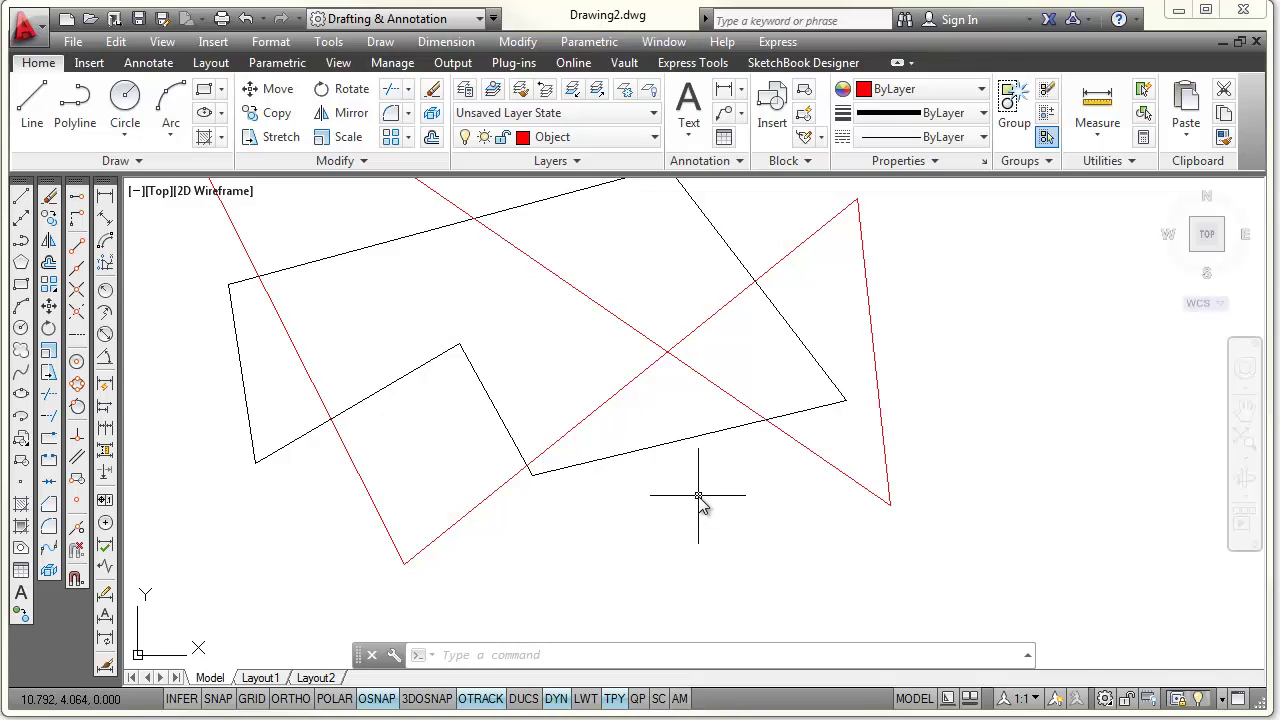
pyautogui.click(590, 703)
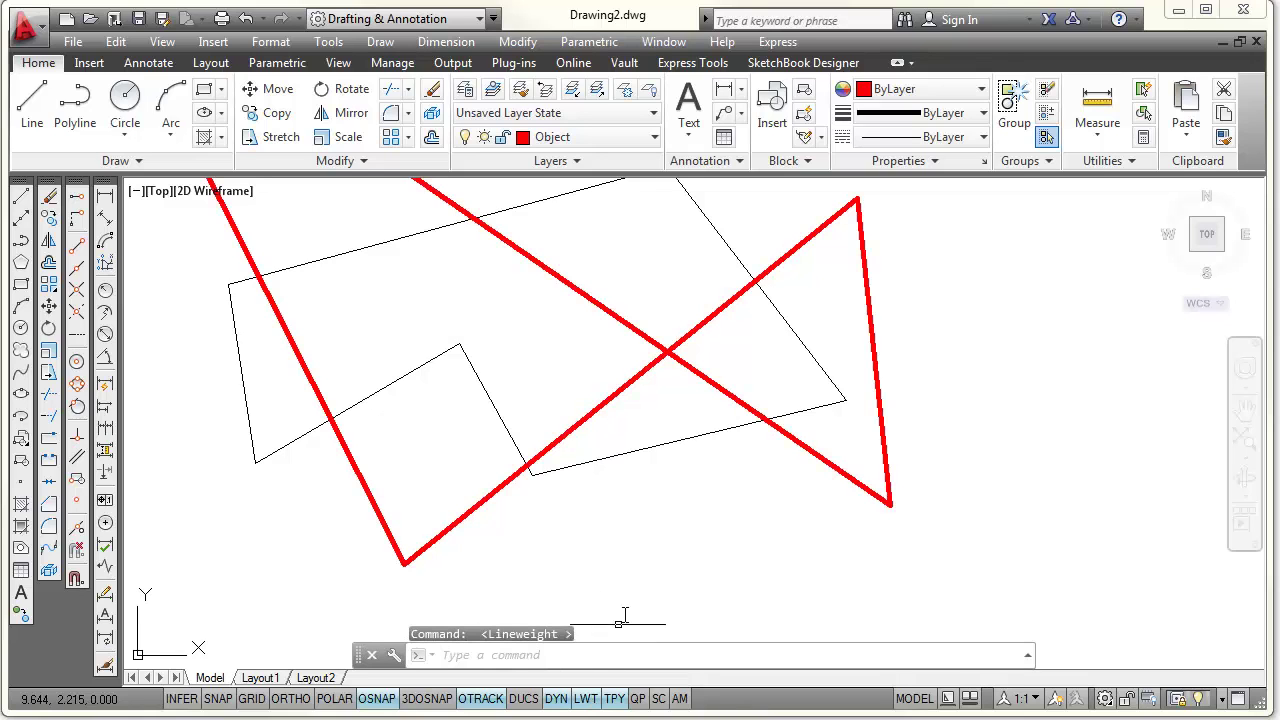
pyautogui.scroll(-2, 733, 443)
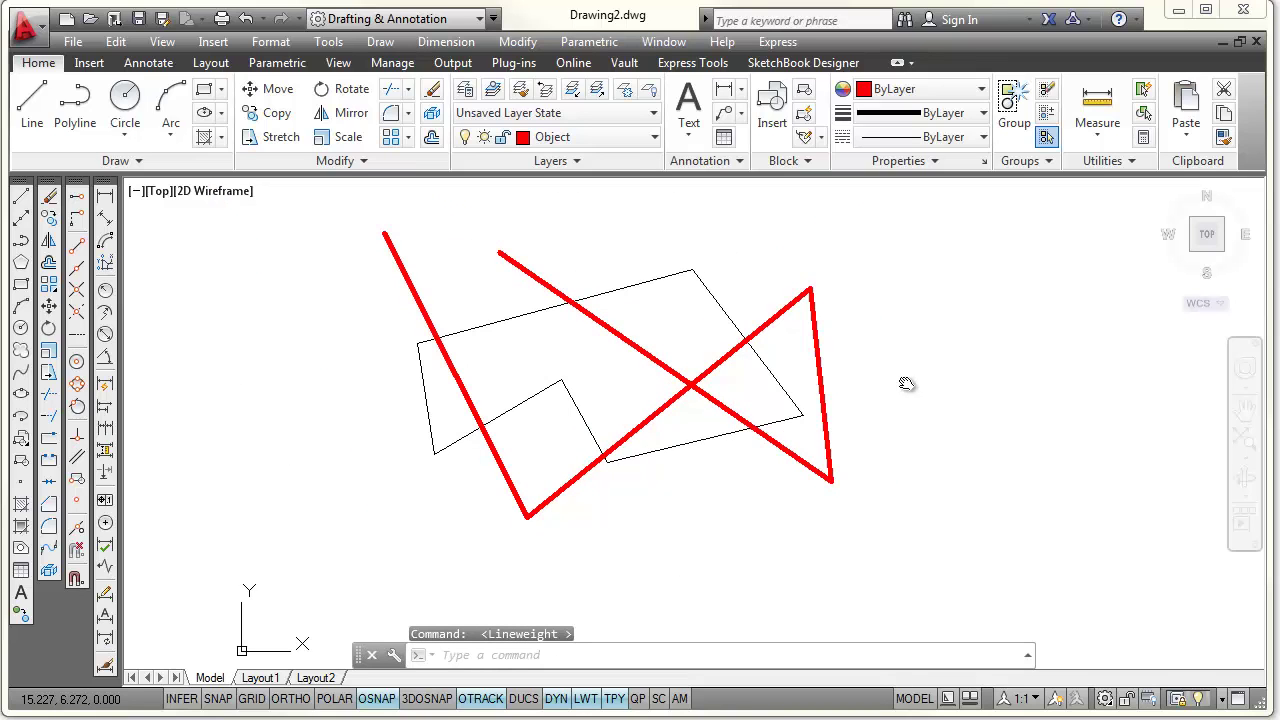
pyautogui.moveTo(906, 384)
pyautogui.mouseDown(button='middle')
pyautogui.moveTo(903, 471)
pyautogui.moveTo(906, 431)
pyautogui.mouseUp(button='middle')
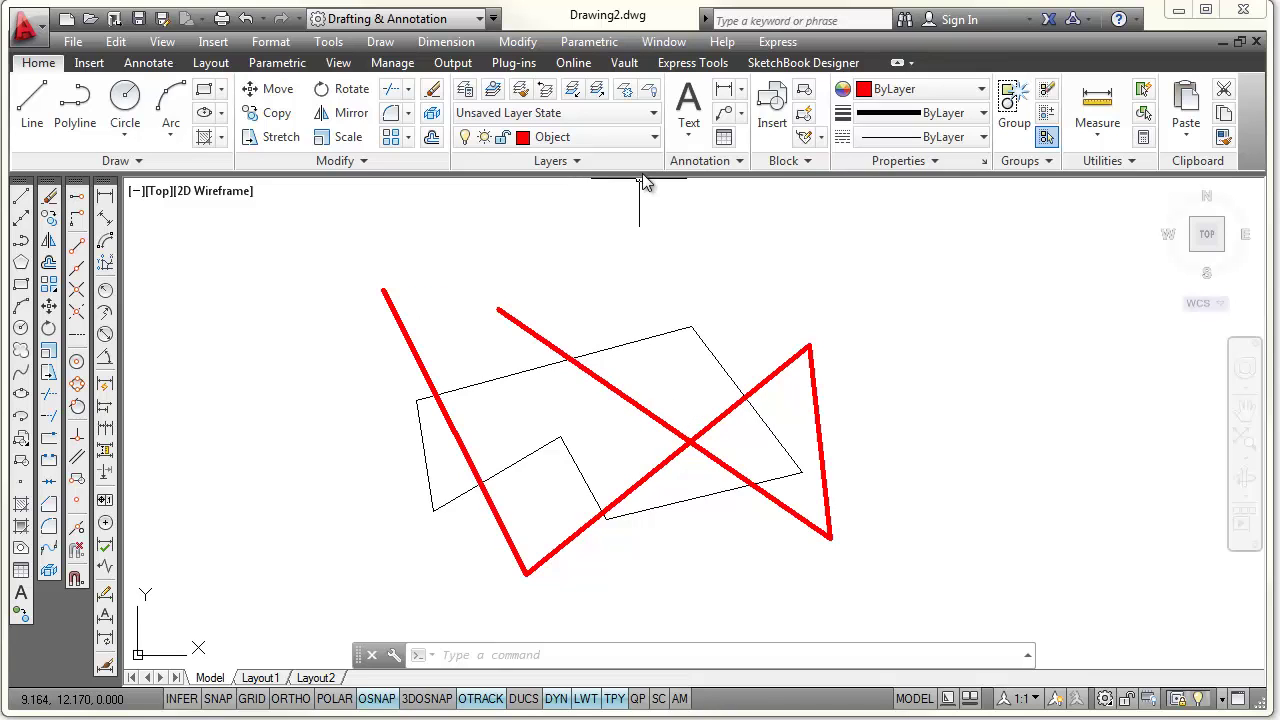
# Make Hidden the current layer and draw four connected blue dashed lines on the right.
pyautogui.click(654, 139)
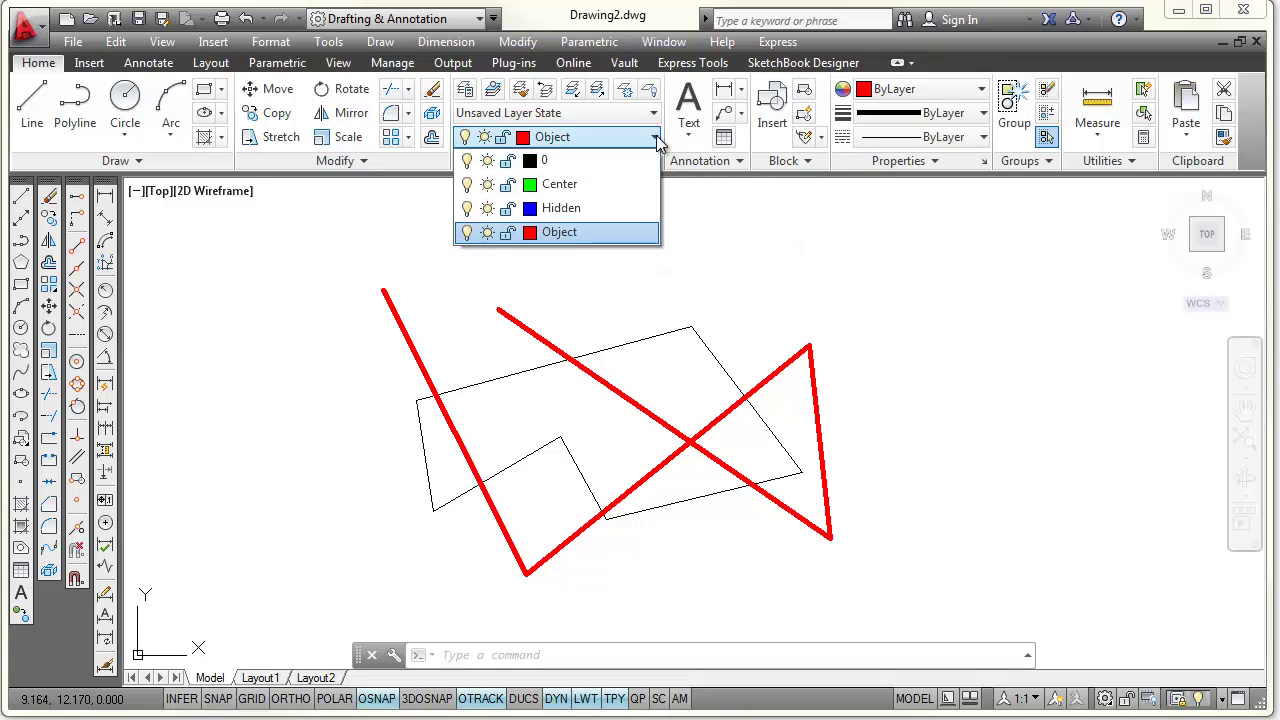
pyautogui.click(566, 208)
pyautogui.click(32, 100)
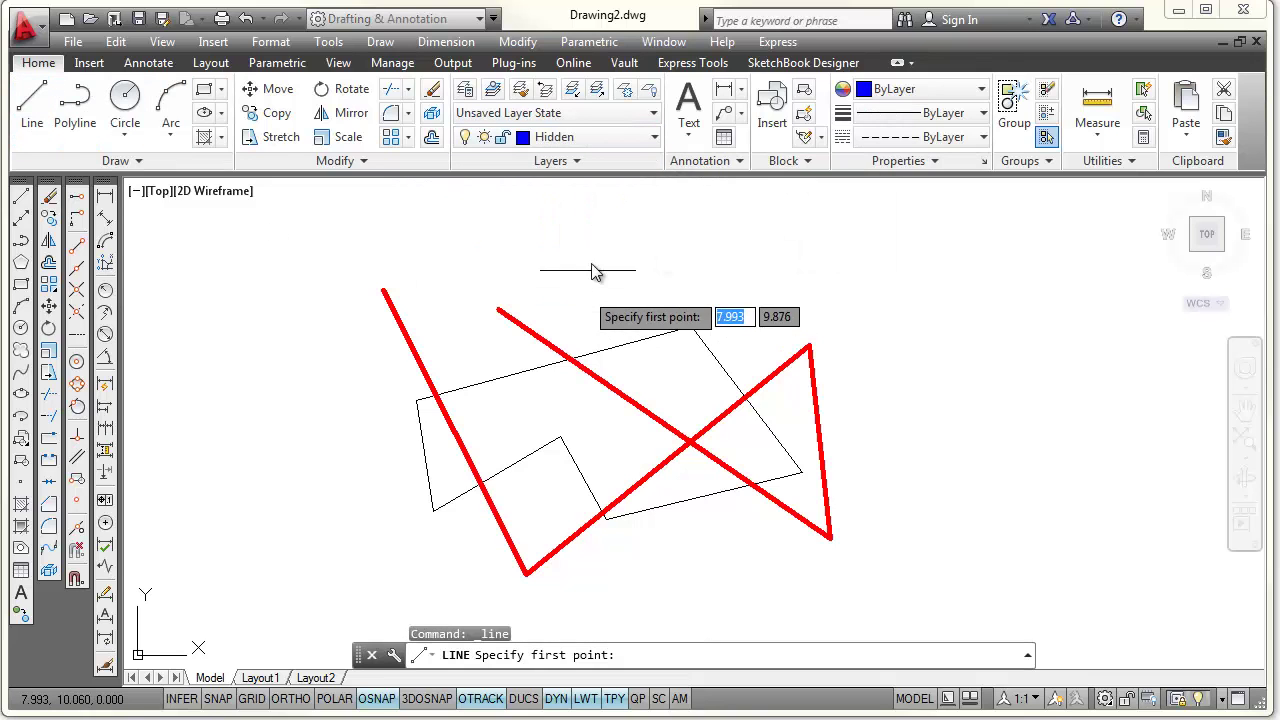
pyautogui.click(635, 233)
pyautogui.click(872, 270)
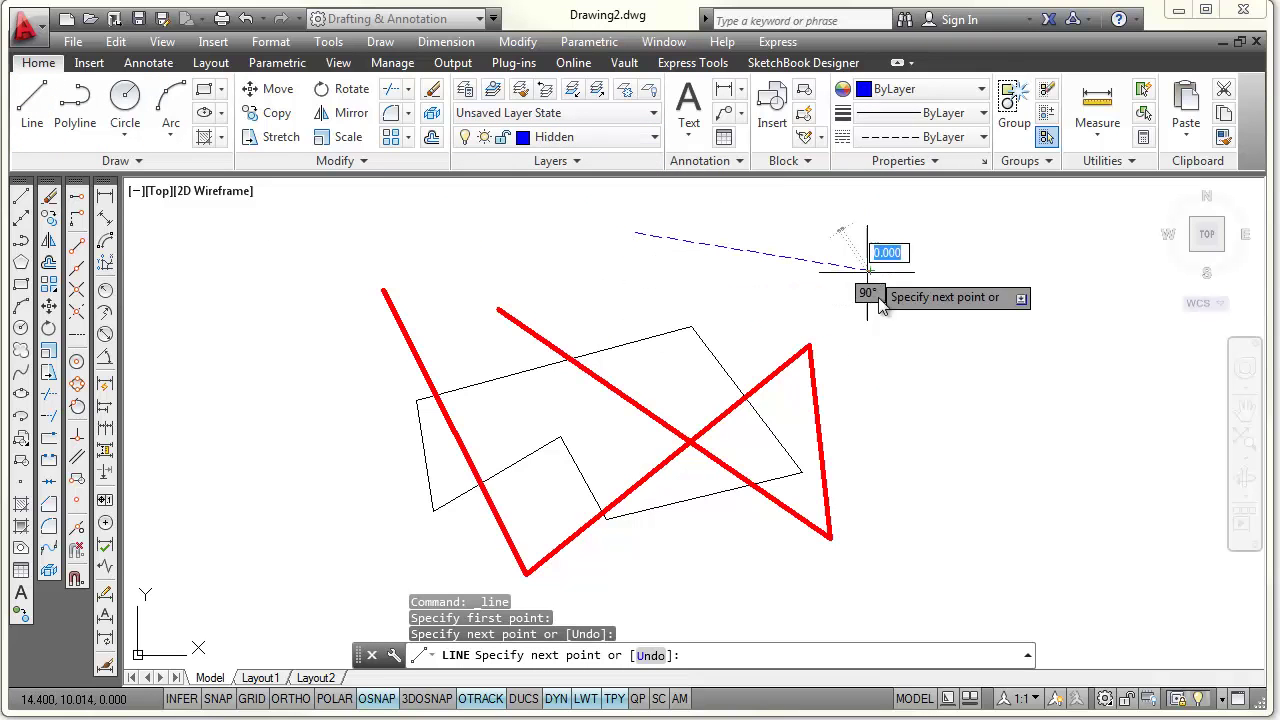
pyautogui.click(912, 485)
pyautogui.click(817, 616)
pyautogui.click(595, 249)
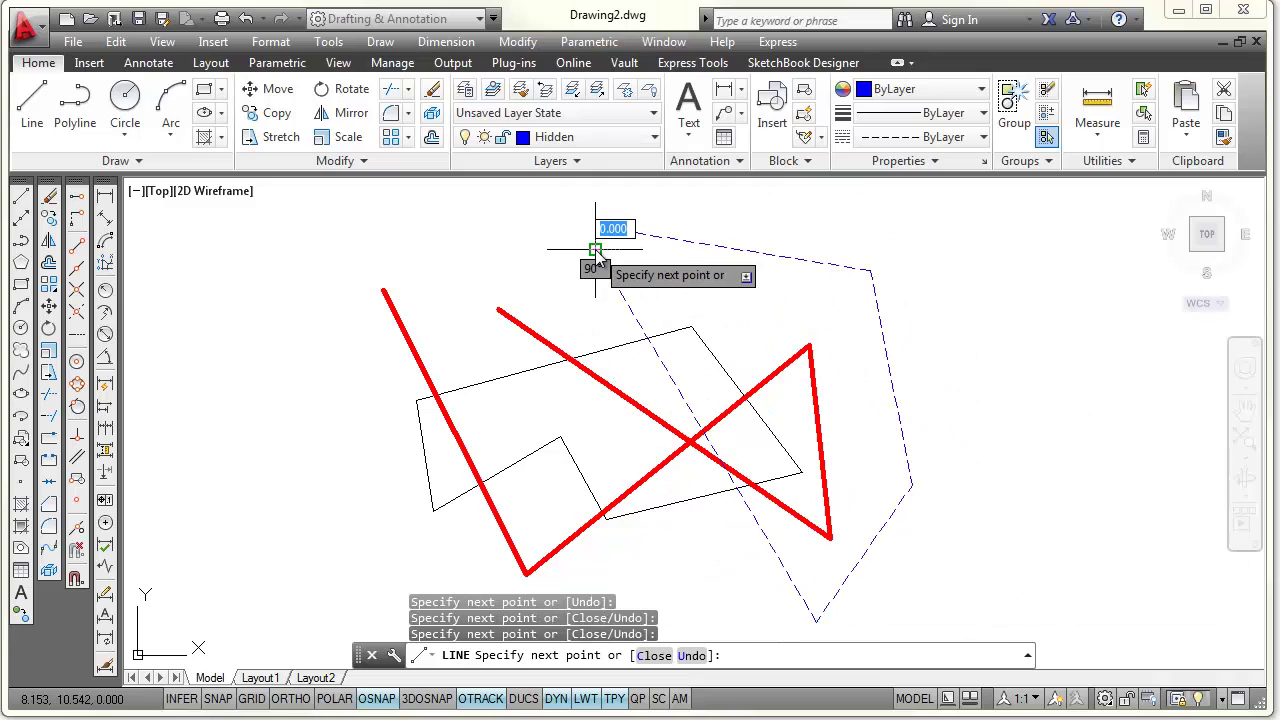
pyautogui.press('Escape')
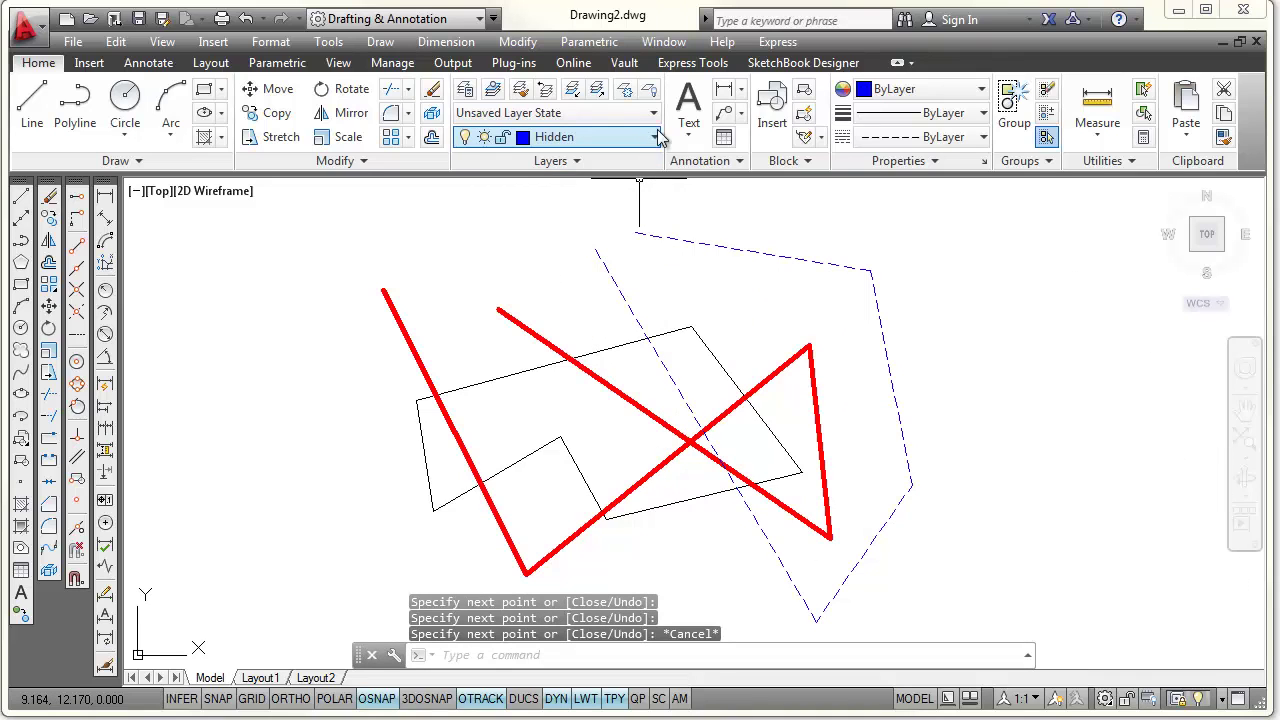
pyautogui.click(657, 147)
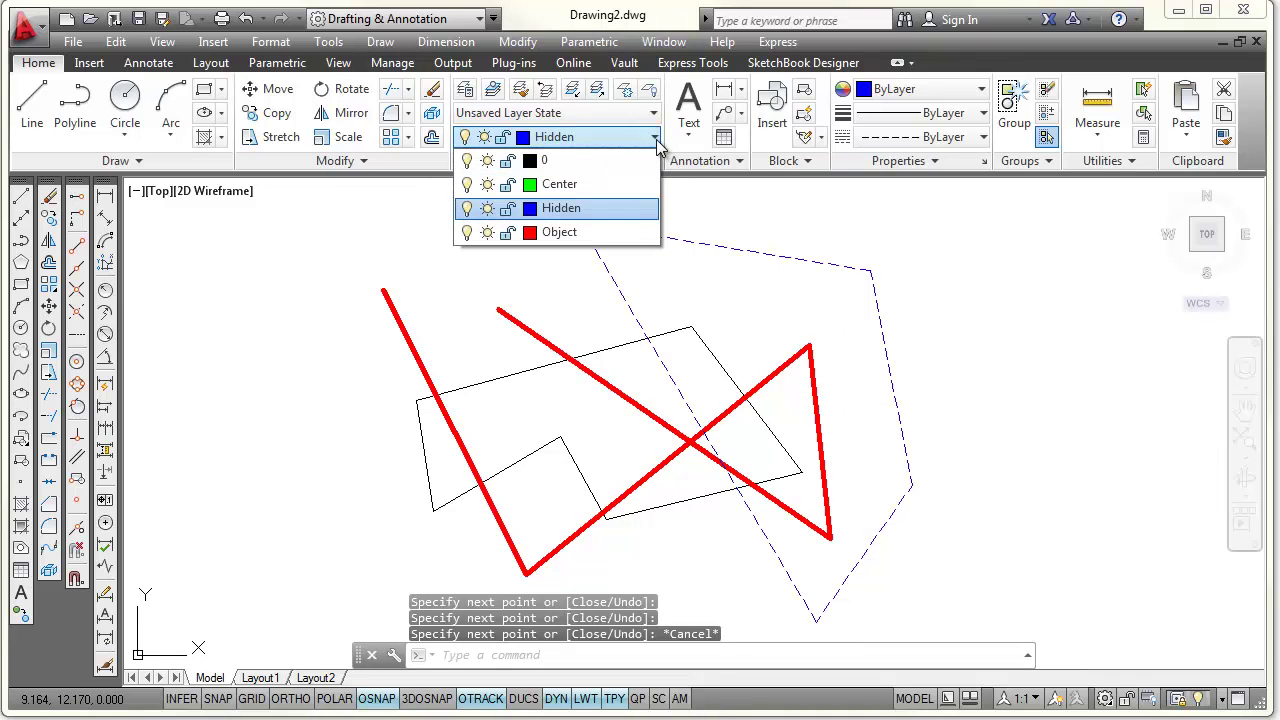
# Make Center the current layer and draw four connected green center lines on the left.
pyautogui.click(548, 181)
pyautogui.click(32, 105)
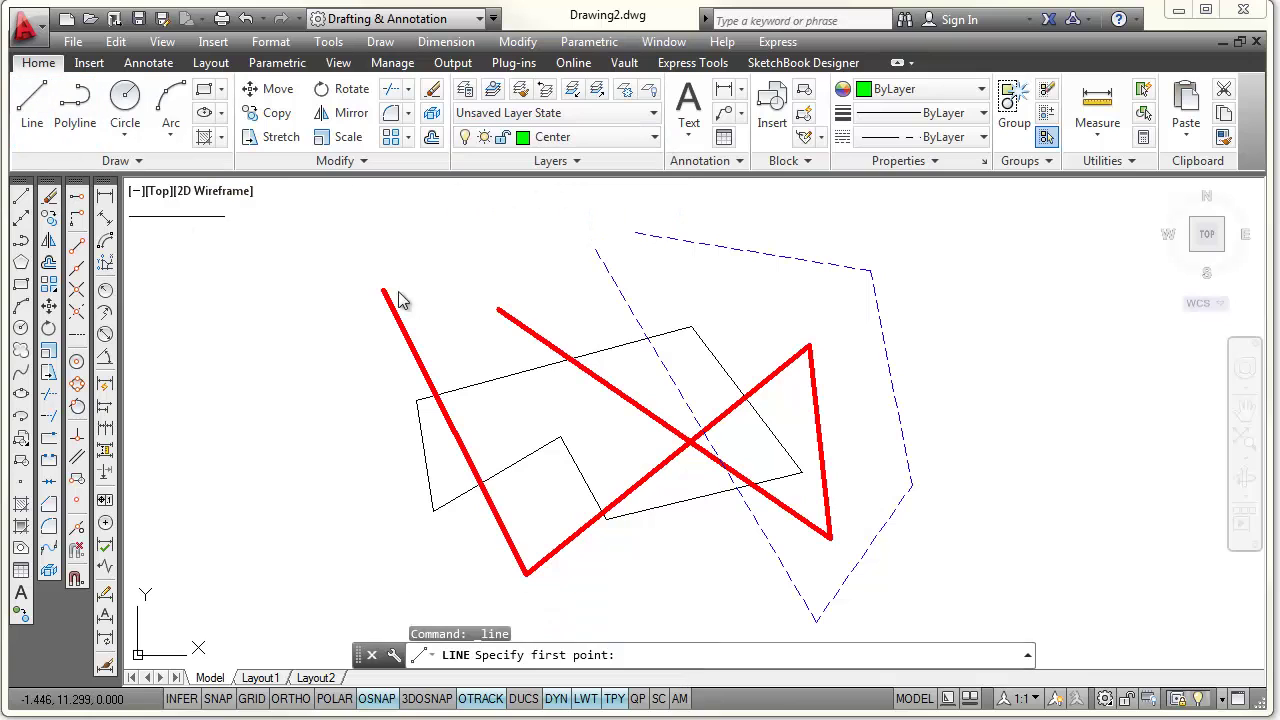
pyautogui.click(478, 230)
pyautogui.click(216, 338)
pyautogui.click(248, 482)
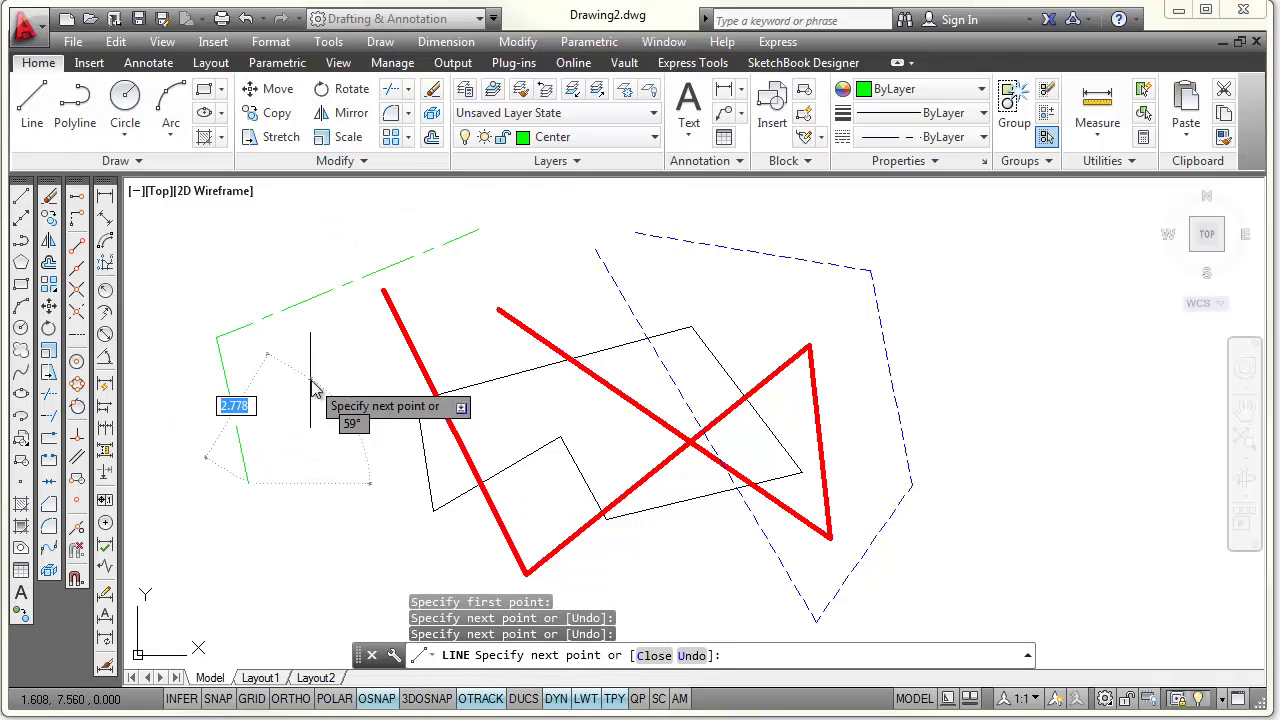
pyautogui.click(310, 380)
pyautogui.click(531, 258)
pyautogui.press('Escape')
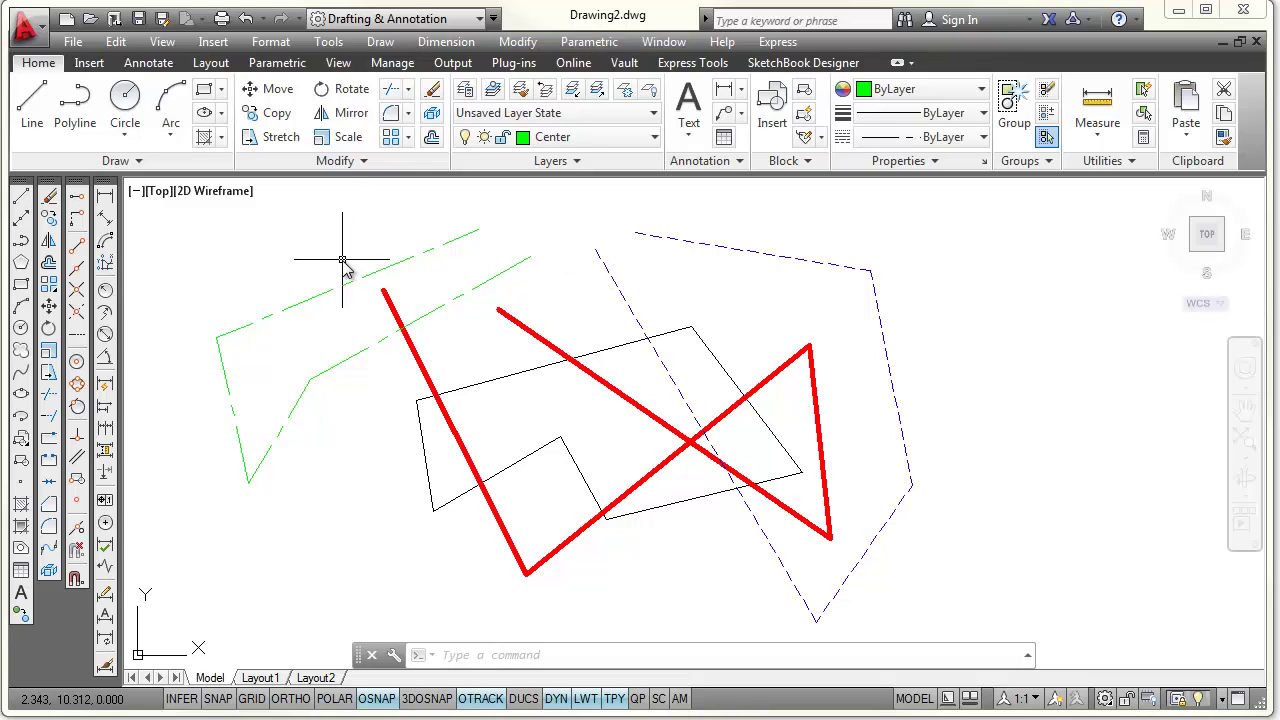
pyautogui.press('Escape')
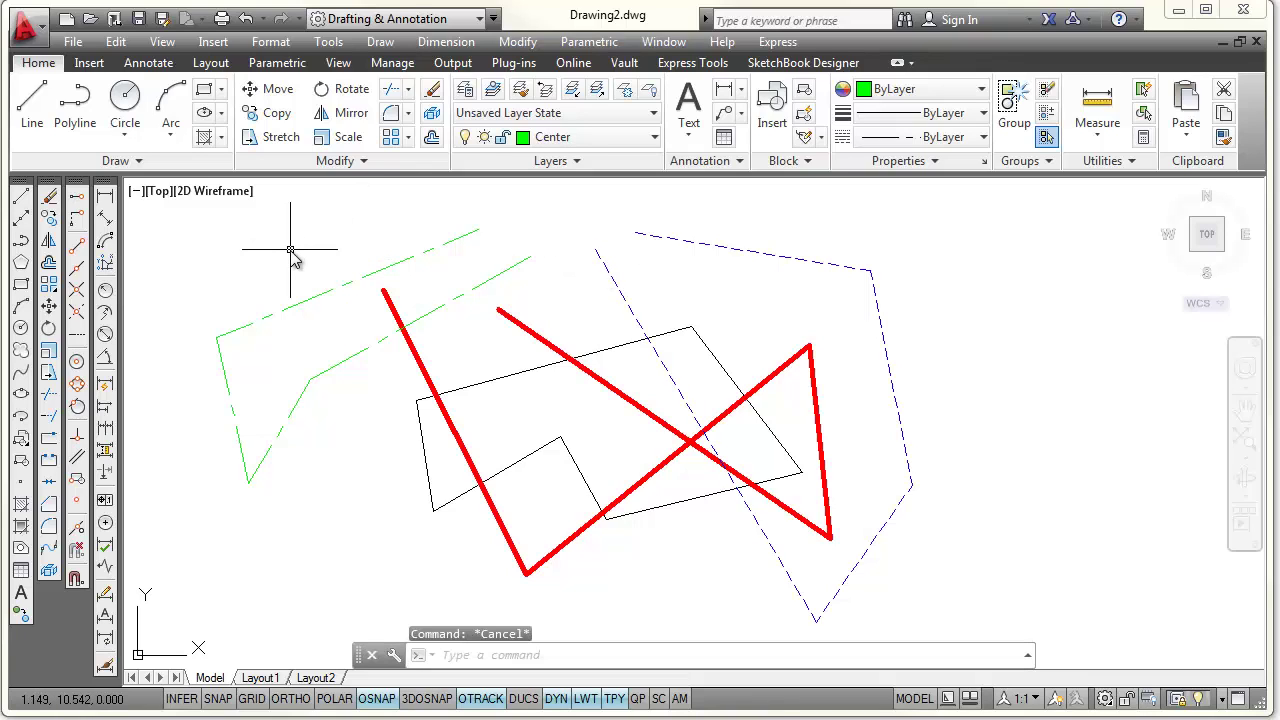
# Set the 2D model space uniform background colour to Black in Options > Display > Colors.
pyautogui.rightClick(290, 250)
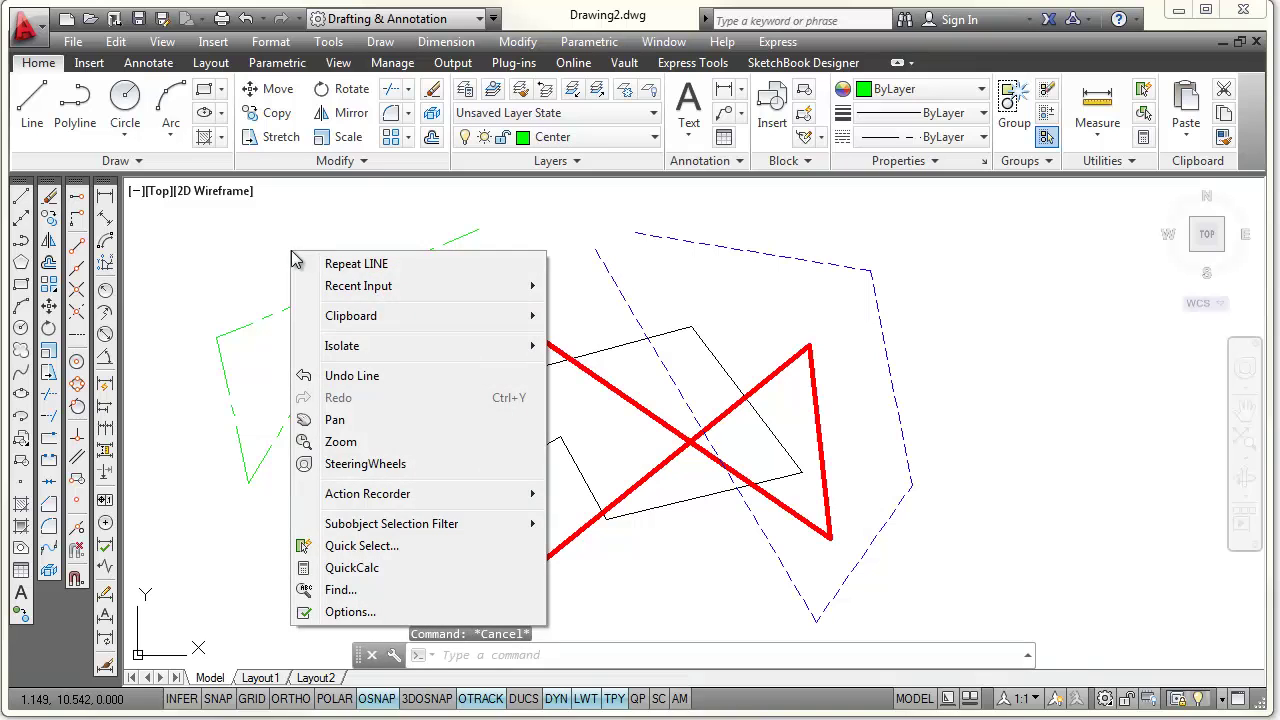
pyautogui.click(347, 612)
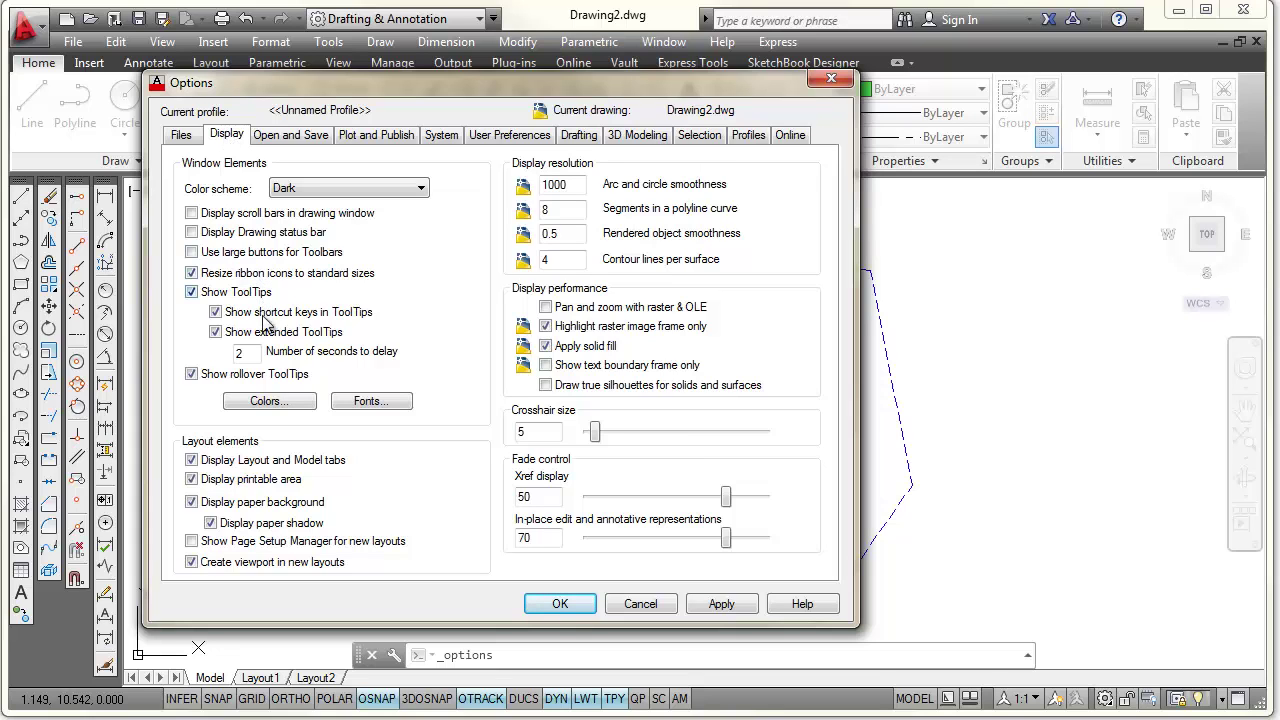
pyautogui.click(268, 401)
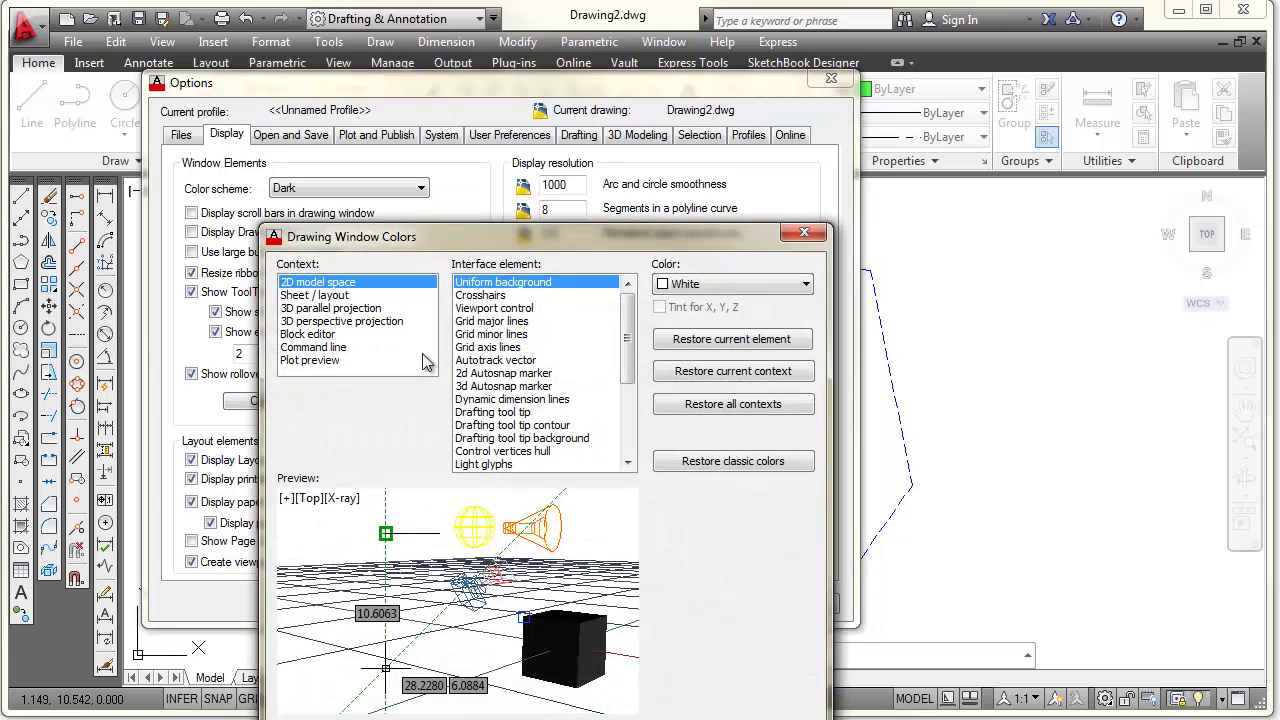
pyautogui.moveTo(586, 236); pyautogui.dragTo(537, 118)
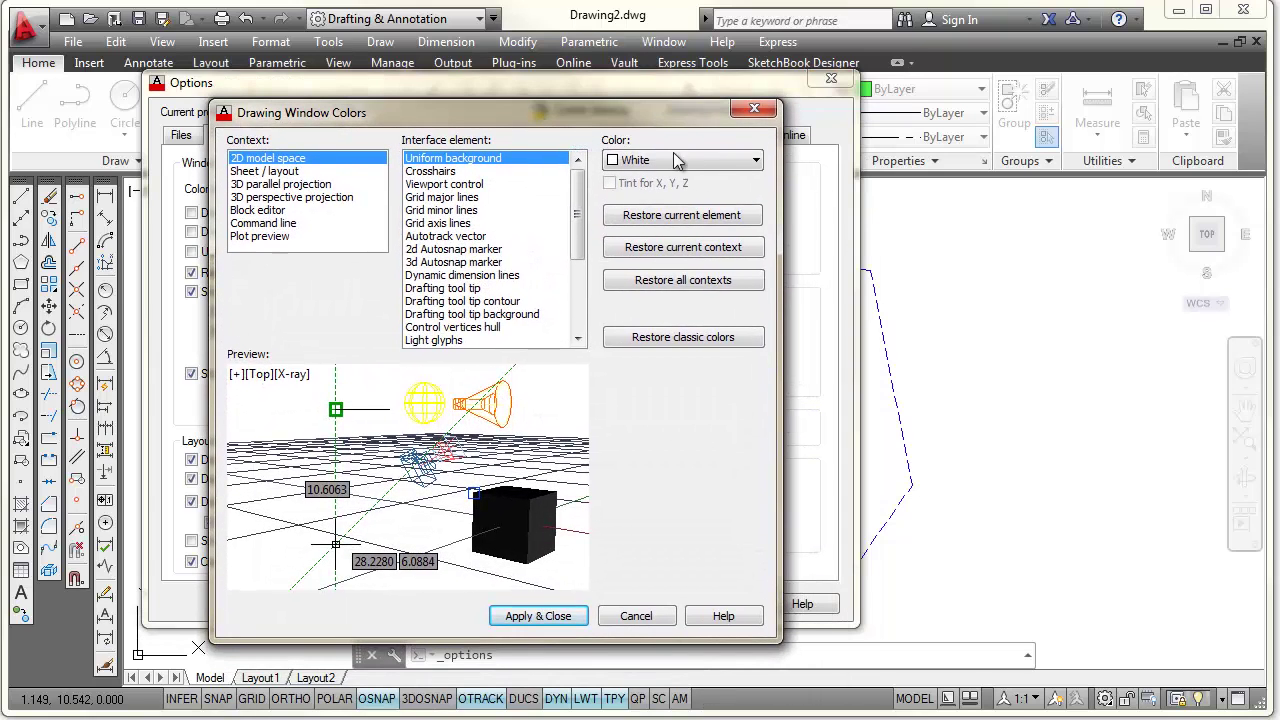
pyautogui.click(756, 161)
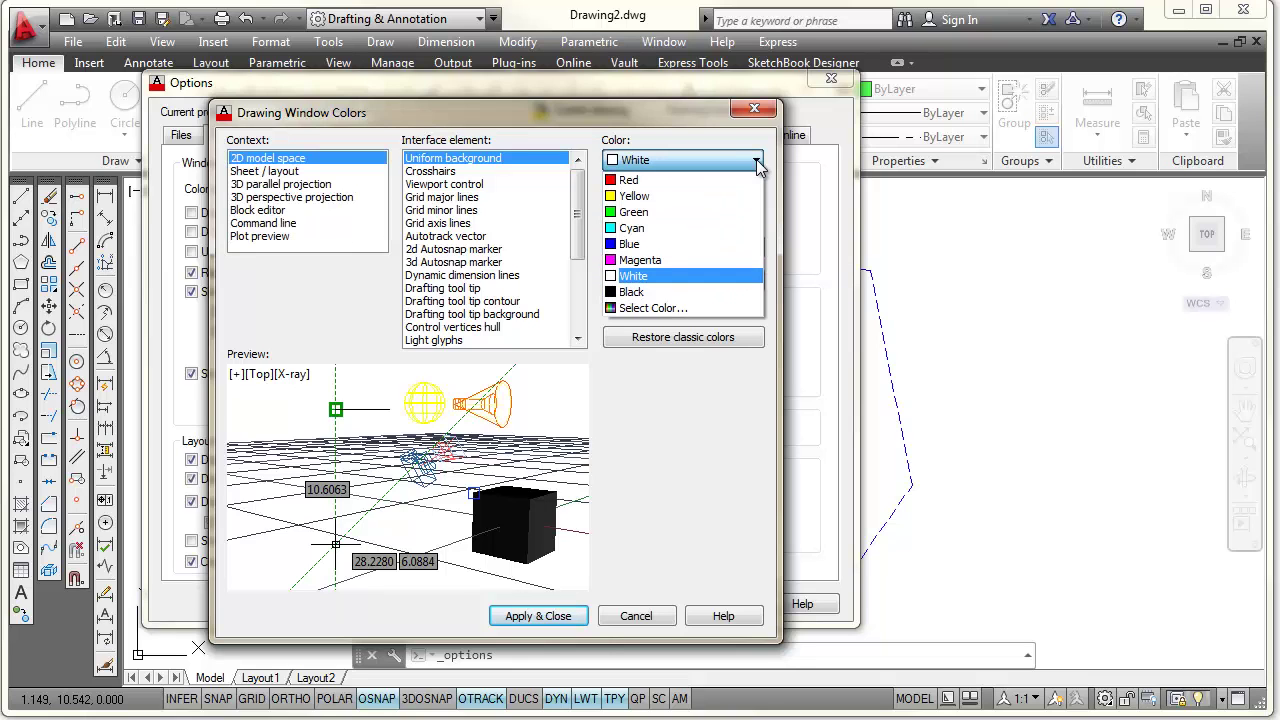
pyautogui.click(630, 292)
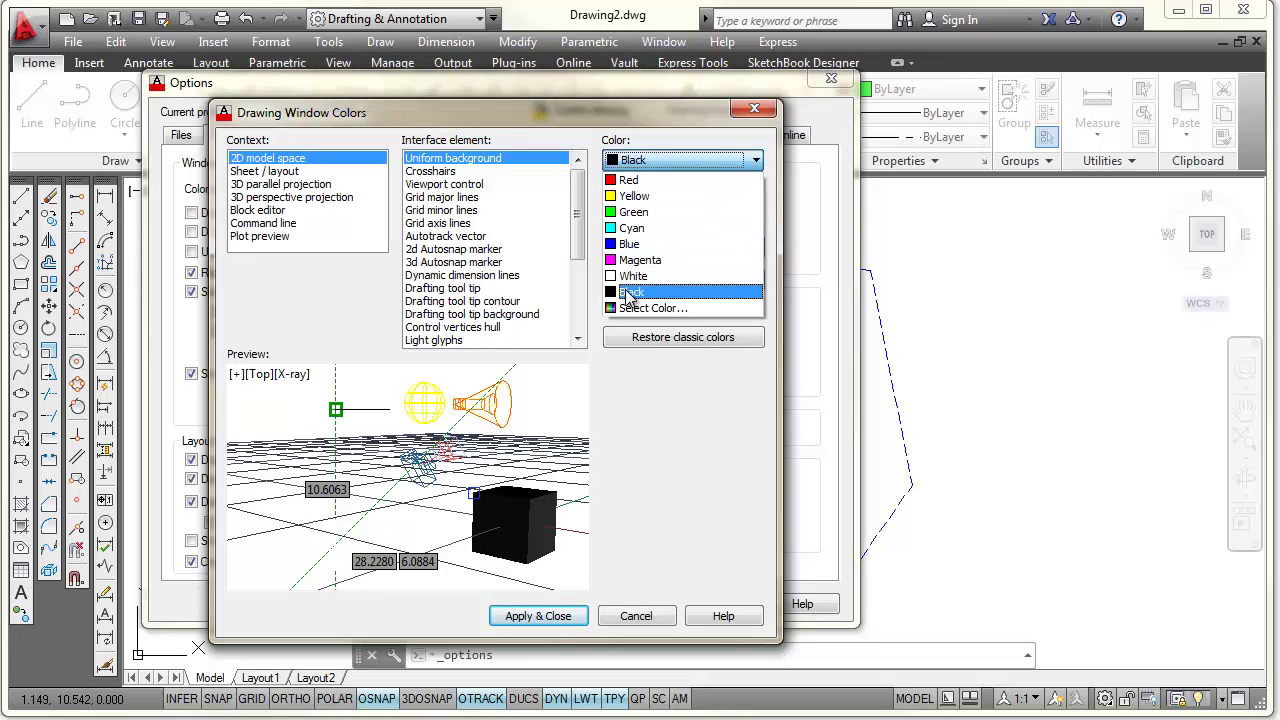
pyautogui.click(548, 616)
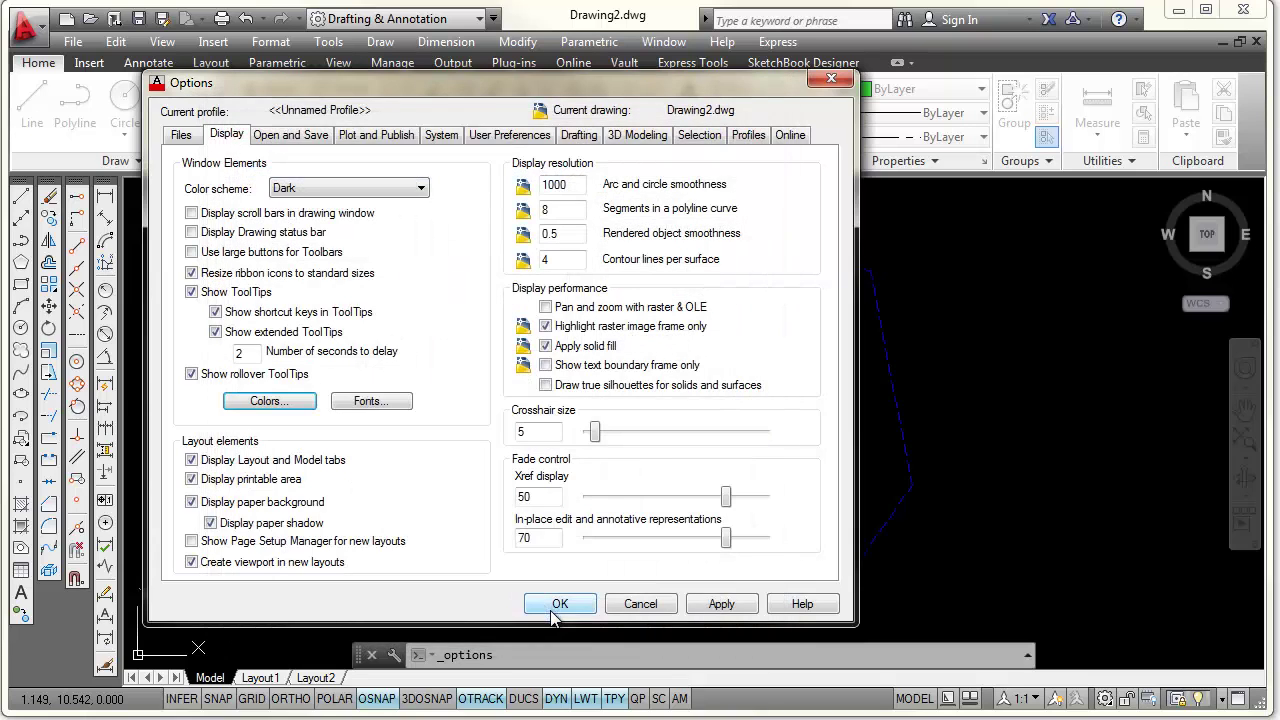
pyautogui.click(721, 605)
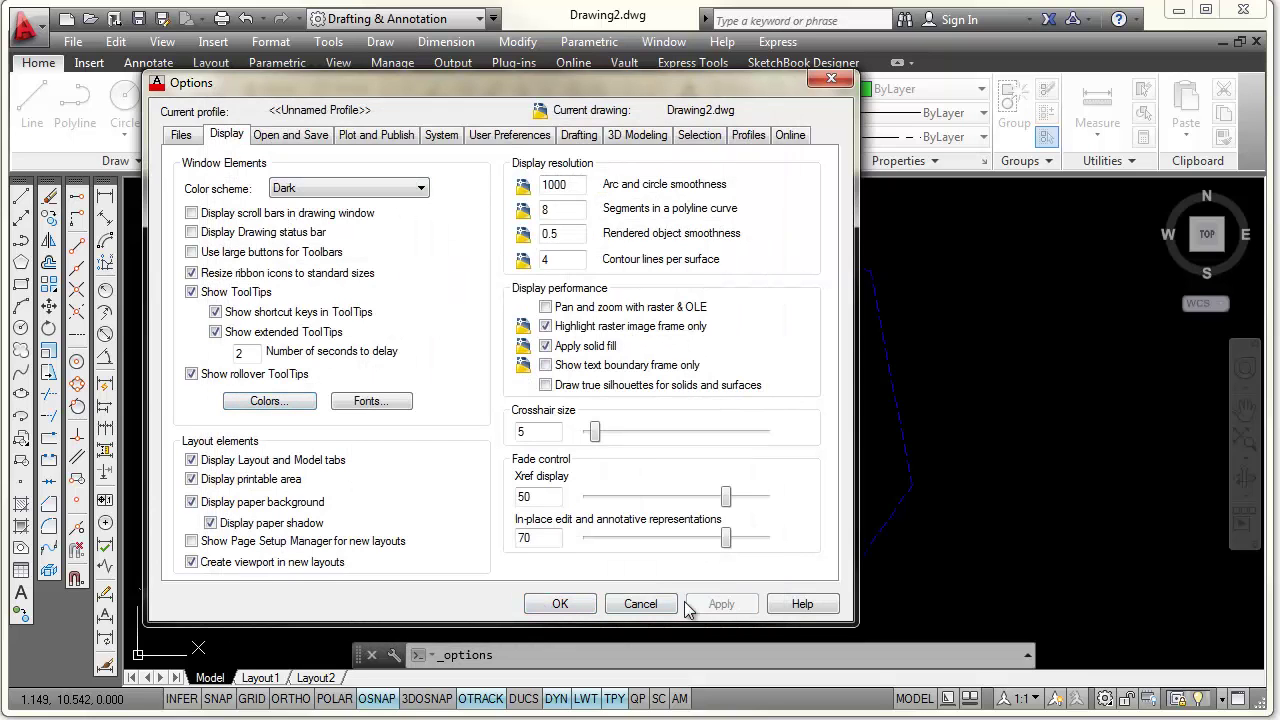
pyautogui.click(575, 607)
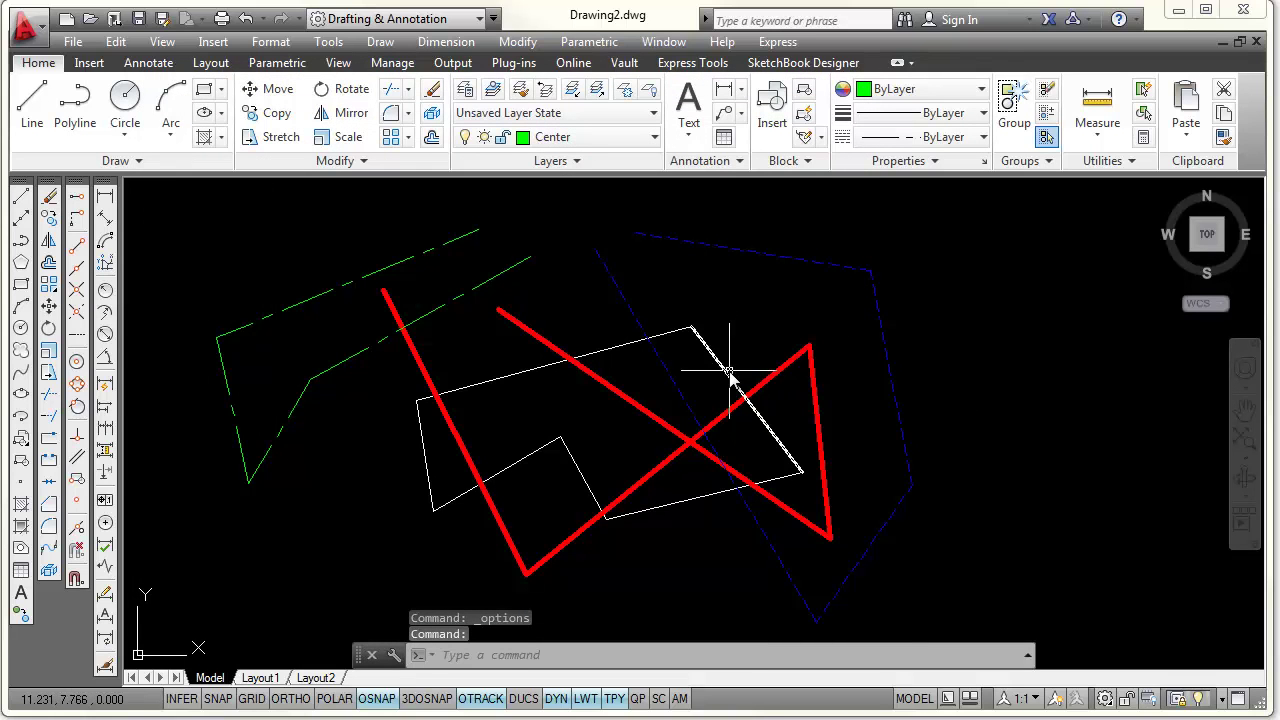
pyautogui.scroll(3, 757, 381)
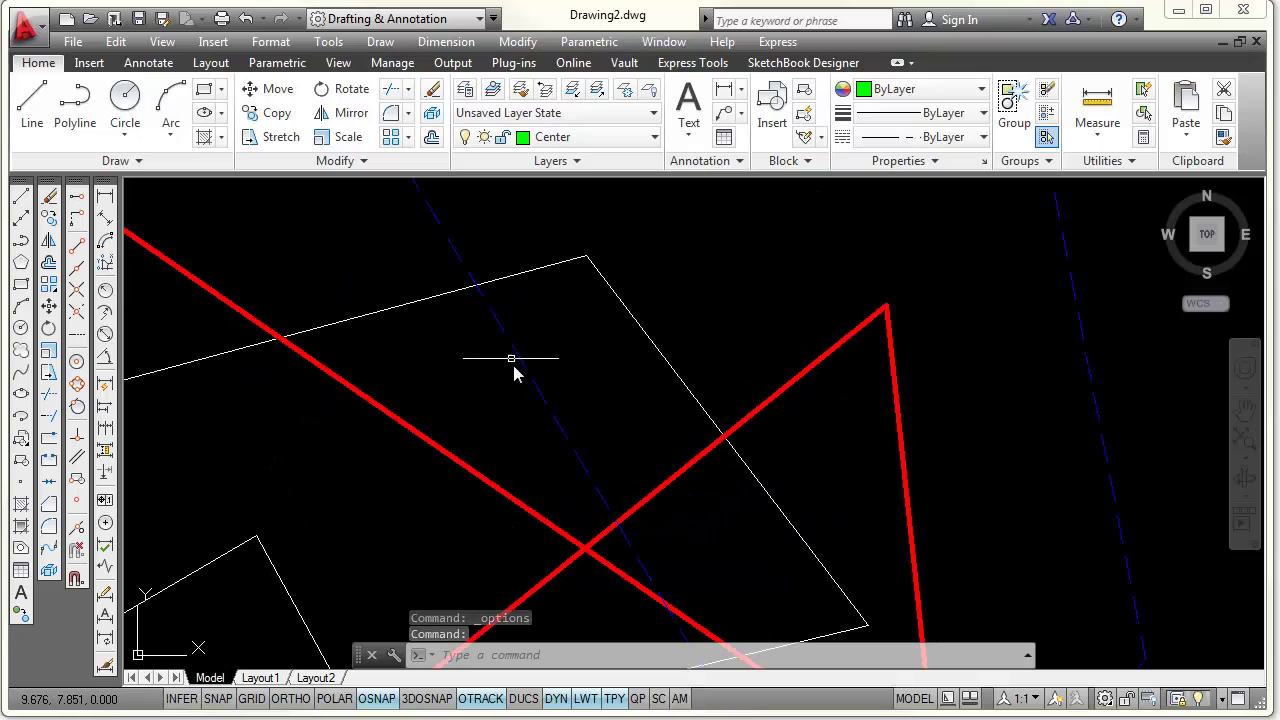
pyautogui.scroll(-3, 601, 392)
pyautogui.moveTo(670, 362); pyautogui.dragTo(817, 360, button='middle')
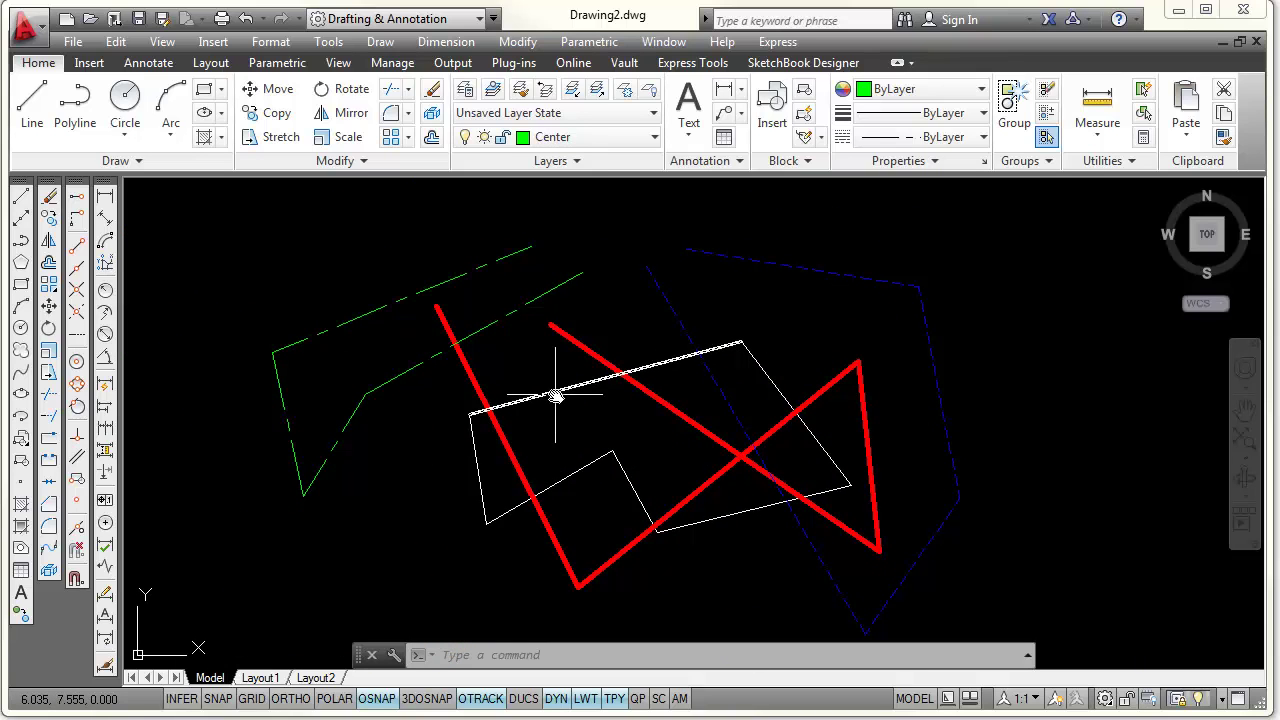
pyautogui.moveTo(556, 396); pyautogui.dragTo(551, 434, button='middle')
pyautogui.click(748, 388)
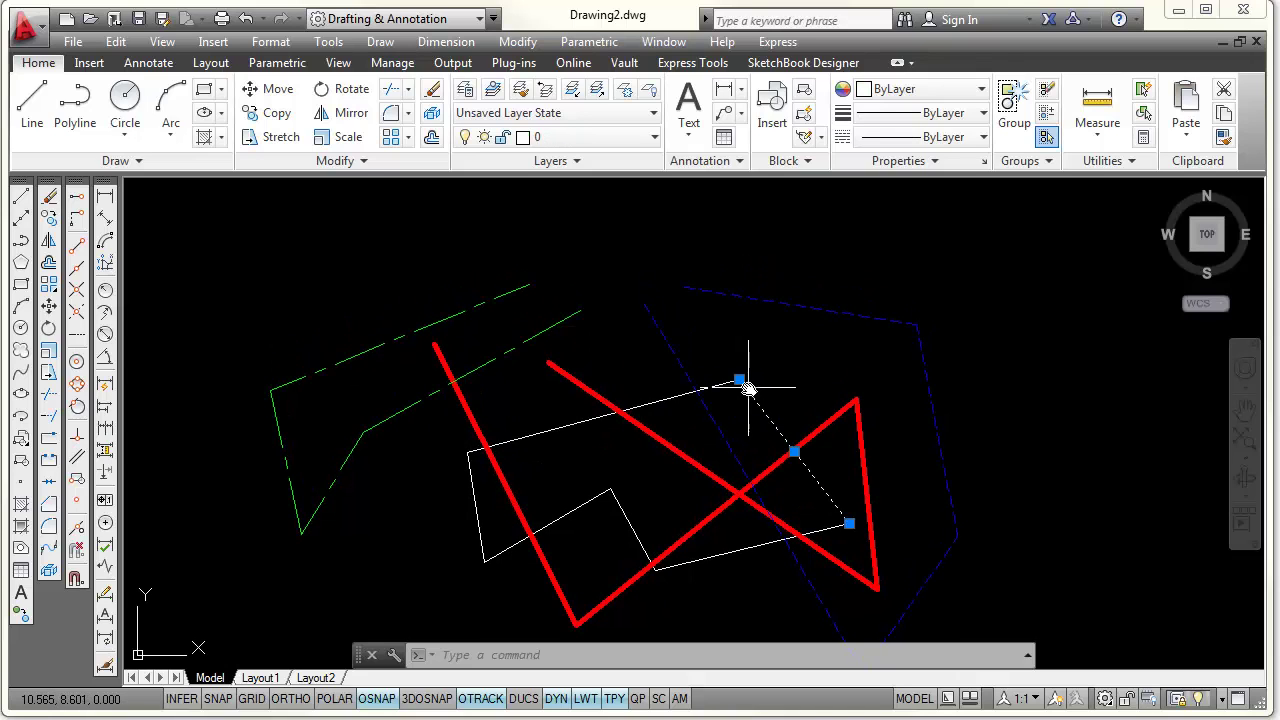
pyautogui.click(715, 386)
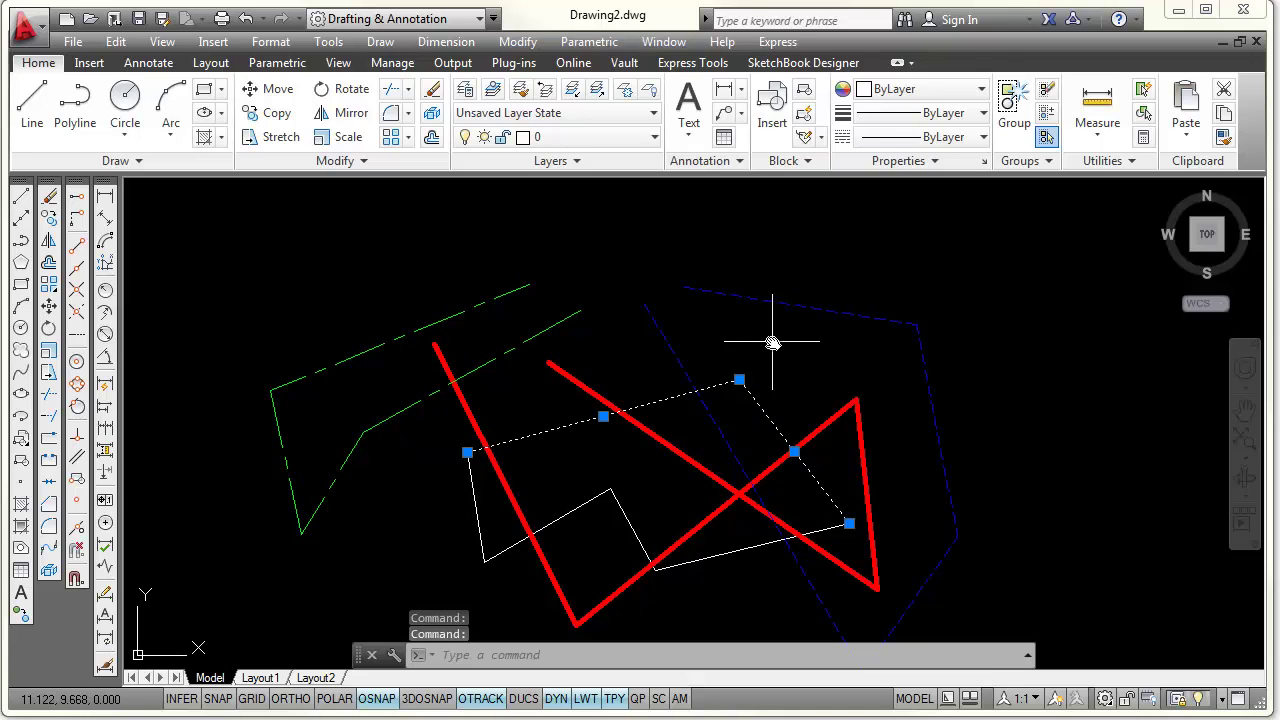
pyautogui.press('Escape')
pyautogui.moveTo(786, 363); pyautogui.dragTo(795, 319, button='middle')
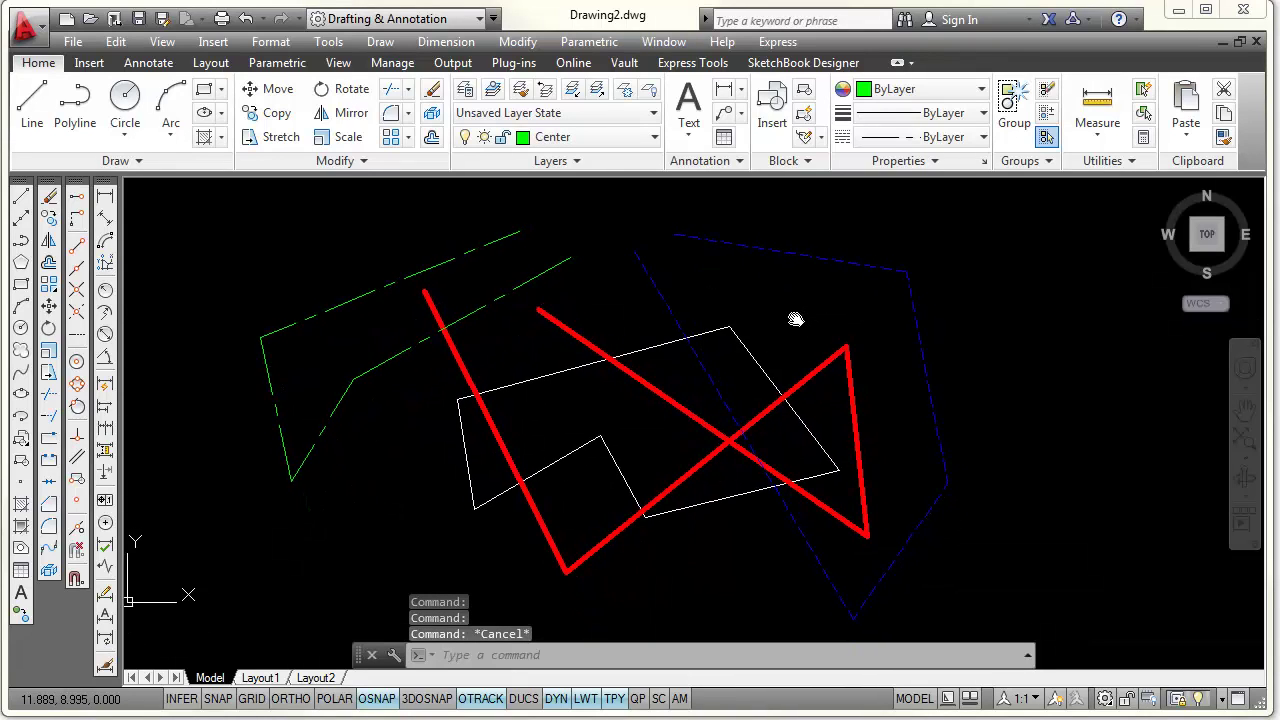